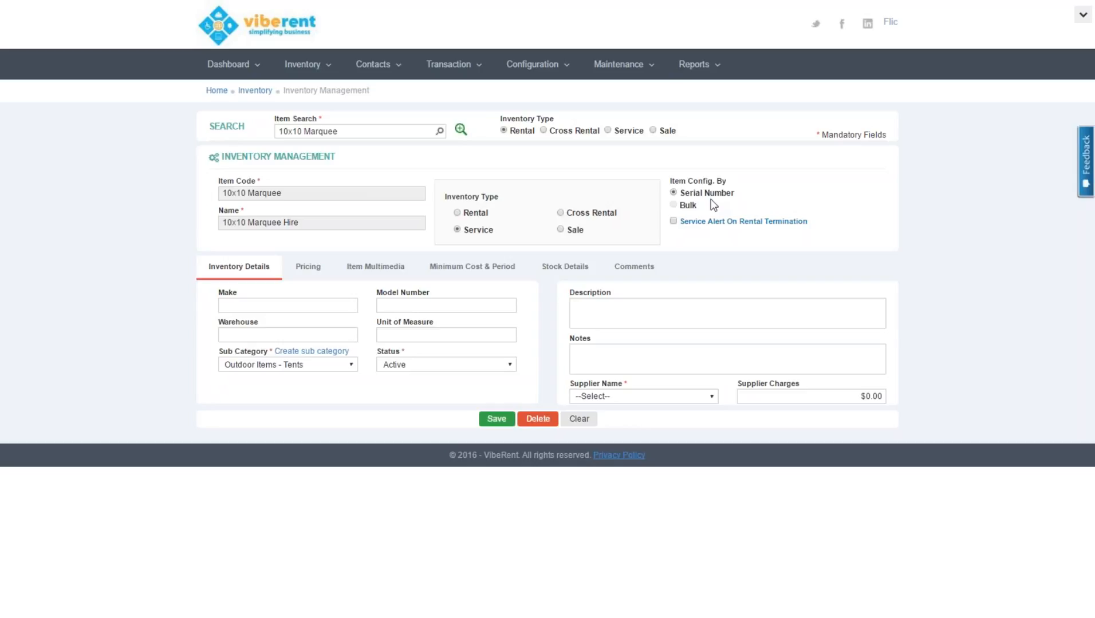
Review the 10x10 Marquee item's pricing, multimedia, stock details including the first serial-numbered unit, and comments
click(300, 272)
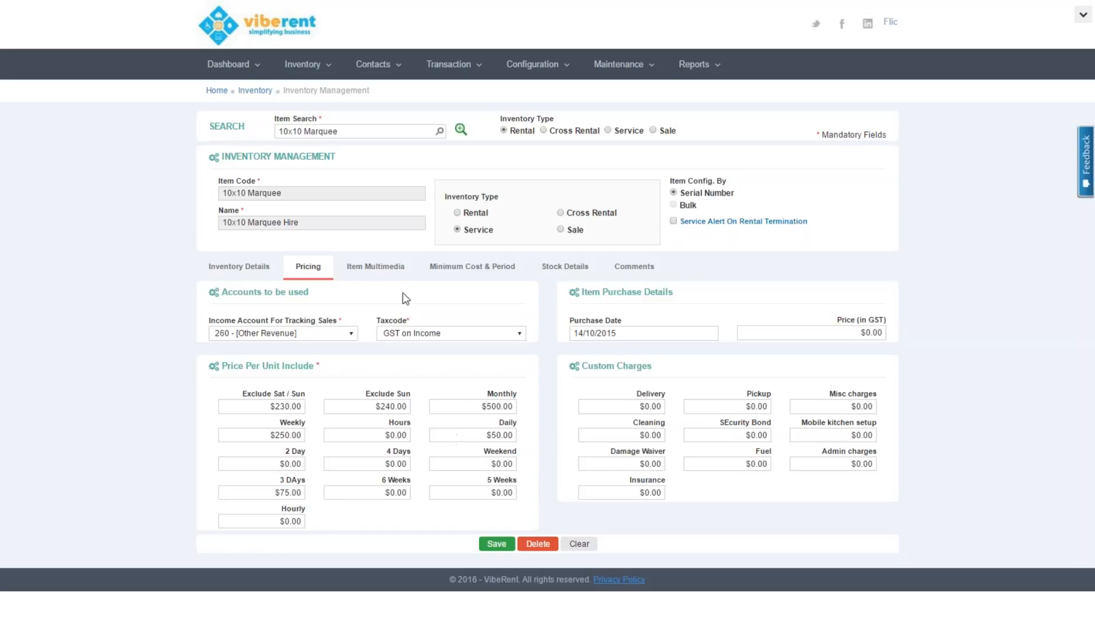
click(383, 269)
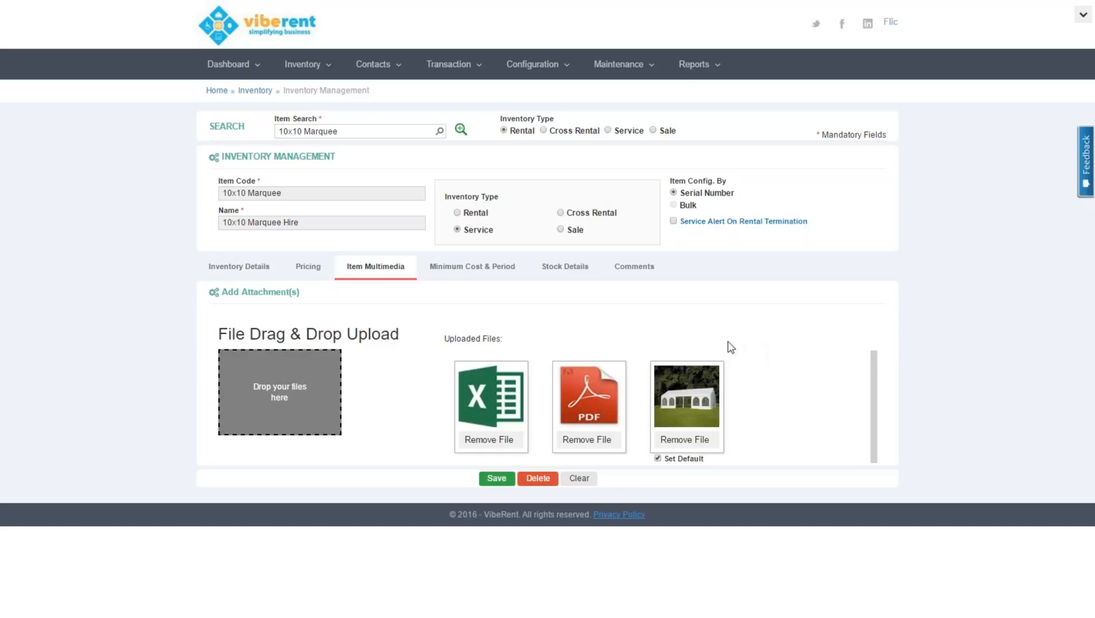
click(572, 274)
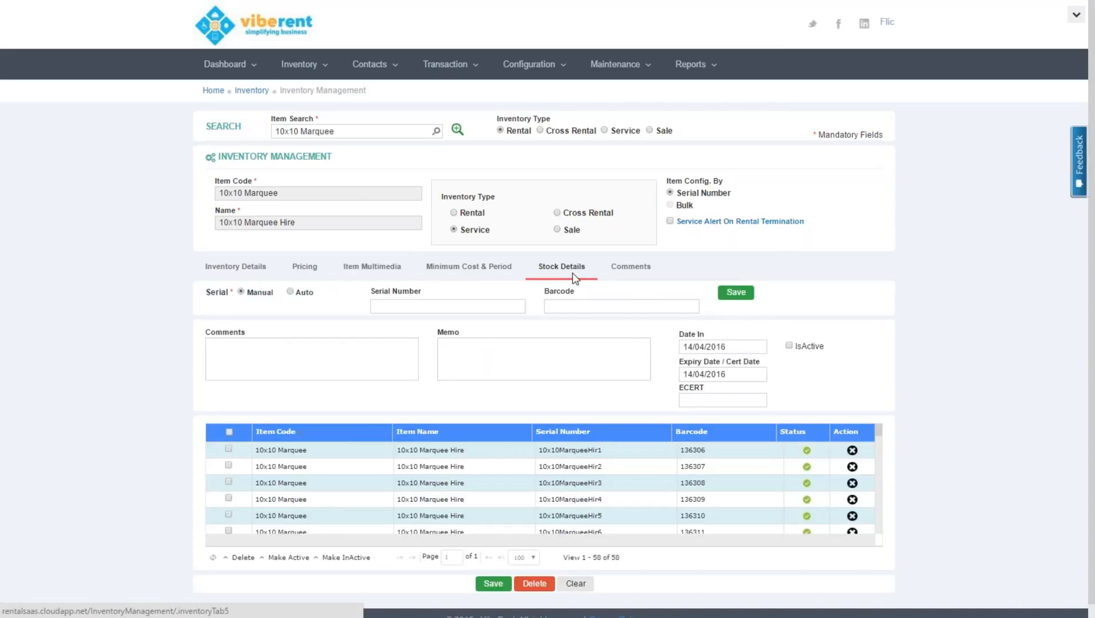
double_click(577, 451)
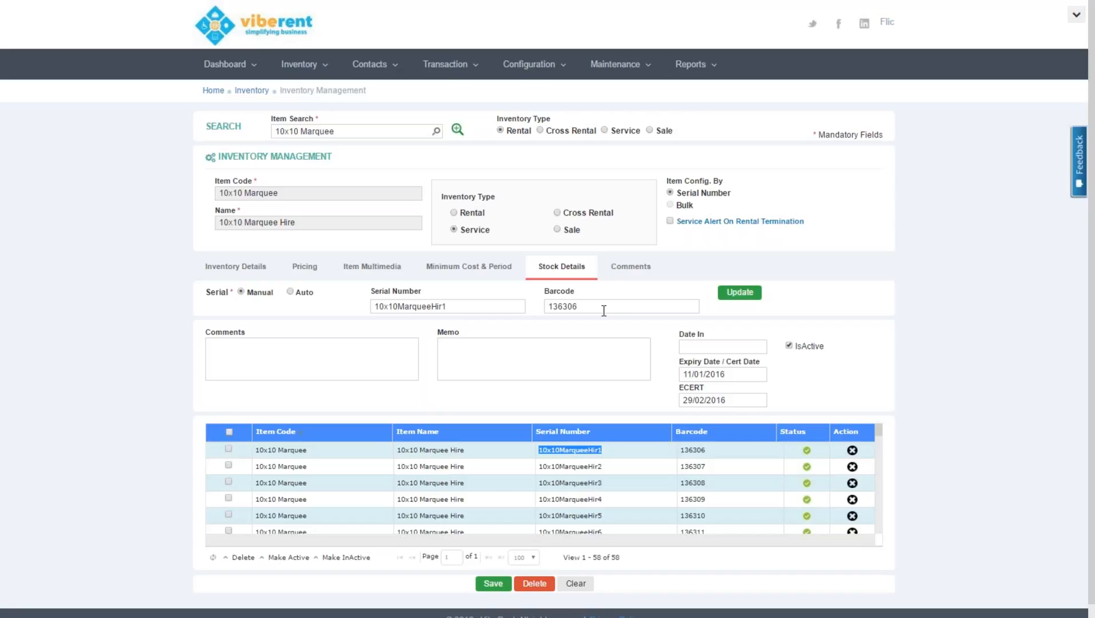
click(627, 269)
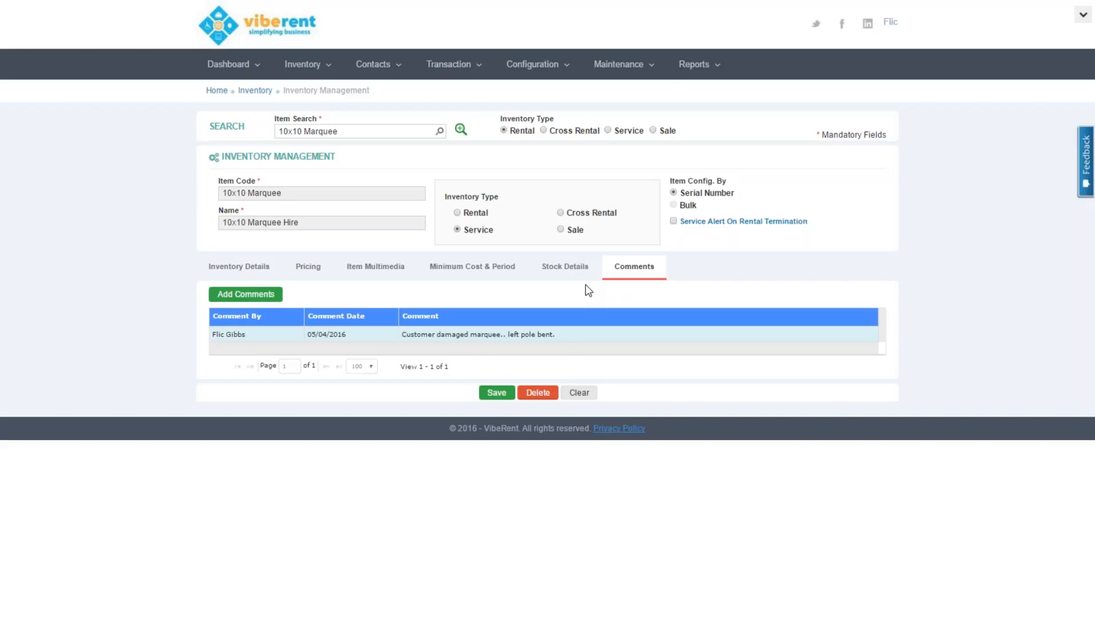
Switch to the Sample-itemimportlist-serialnumber.xlsx workbook in Excel and examine the columns and rows of its Items sheet
key(alt+Tab)
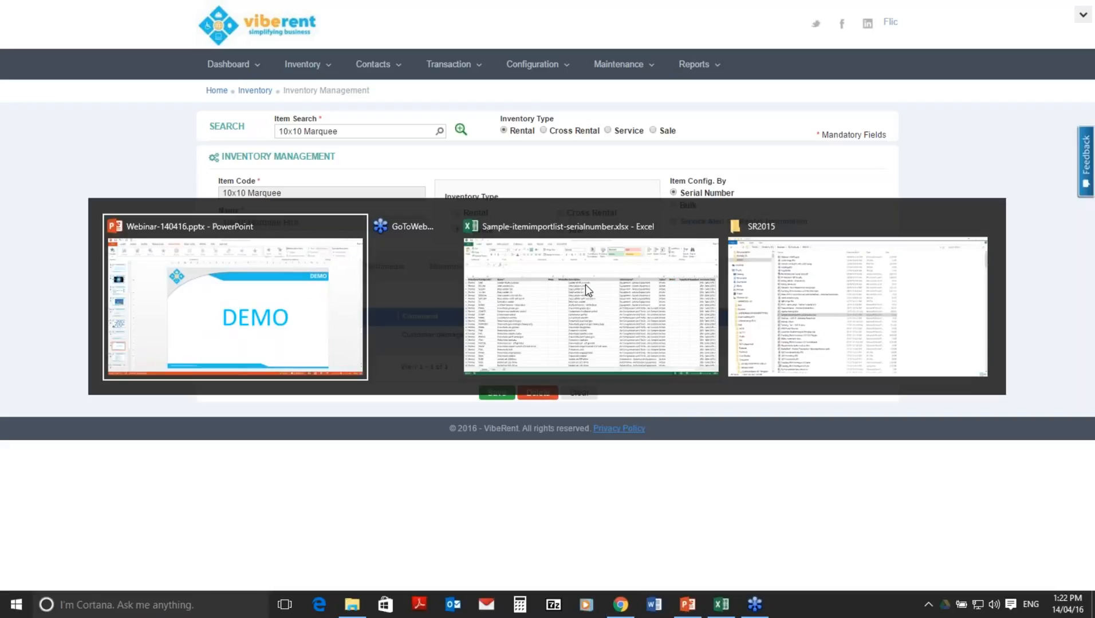
key(alt+Tab)
key(alt+Tab)
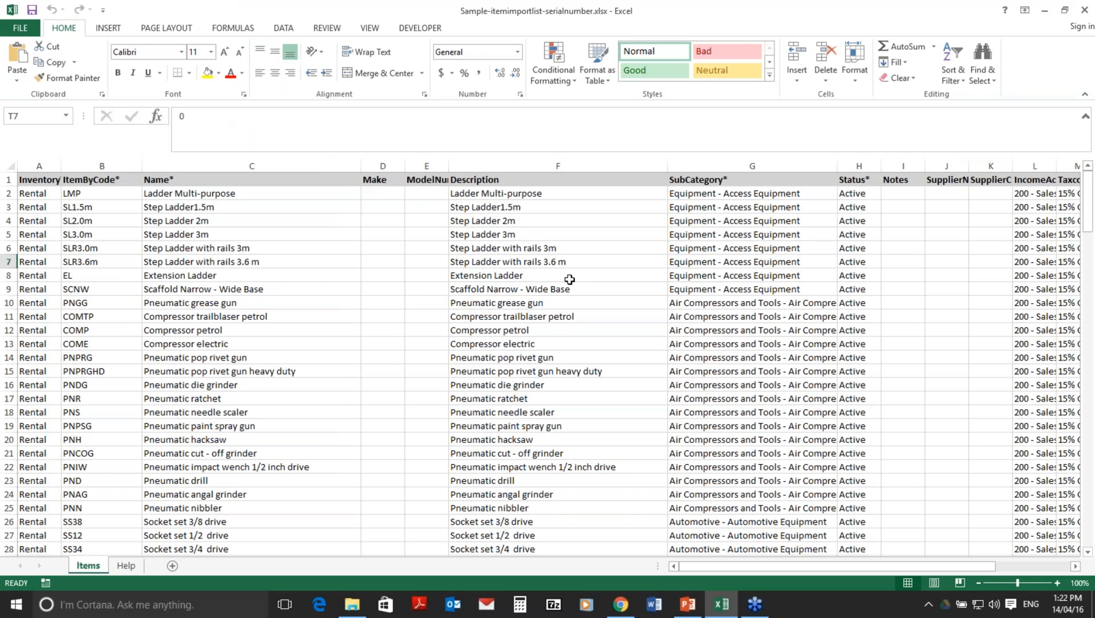
click(407, 304)
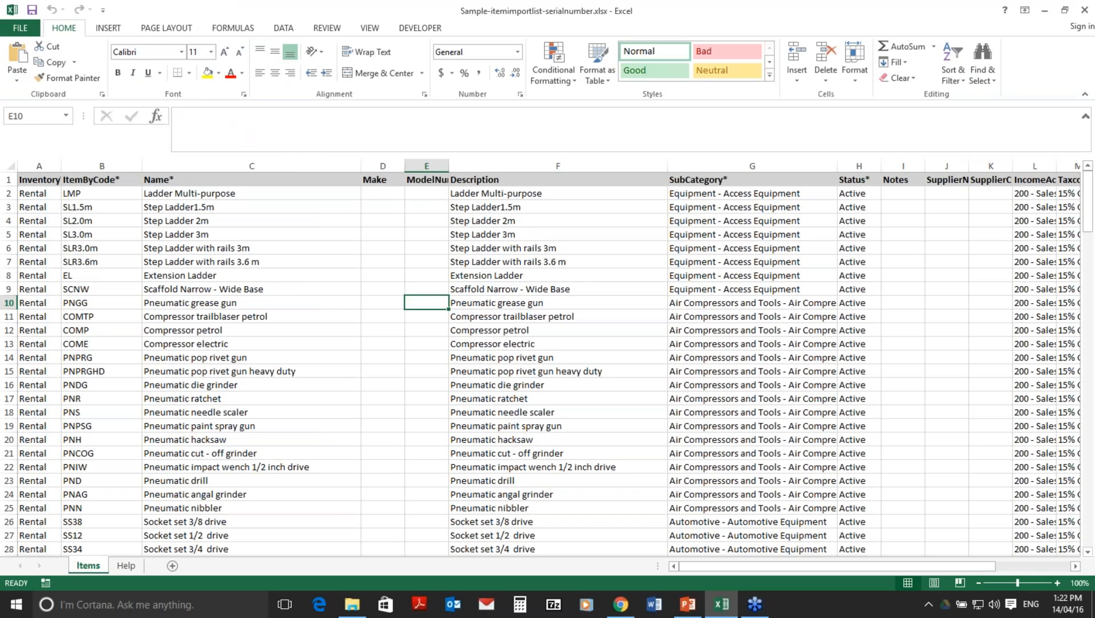
drag(989, 565, 1081, 568)
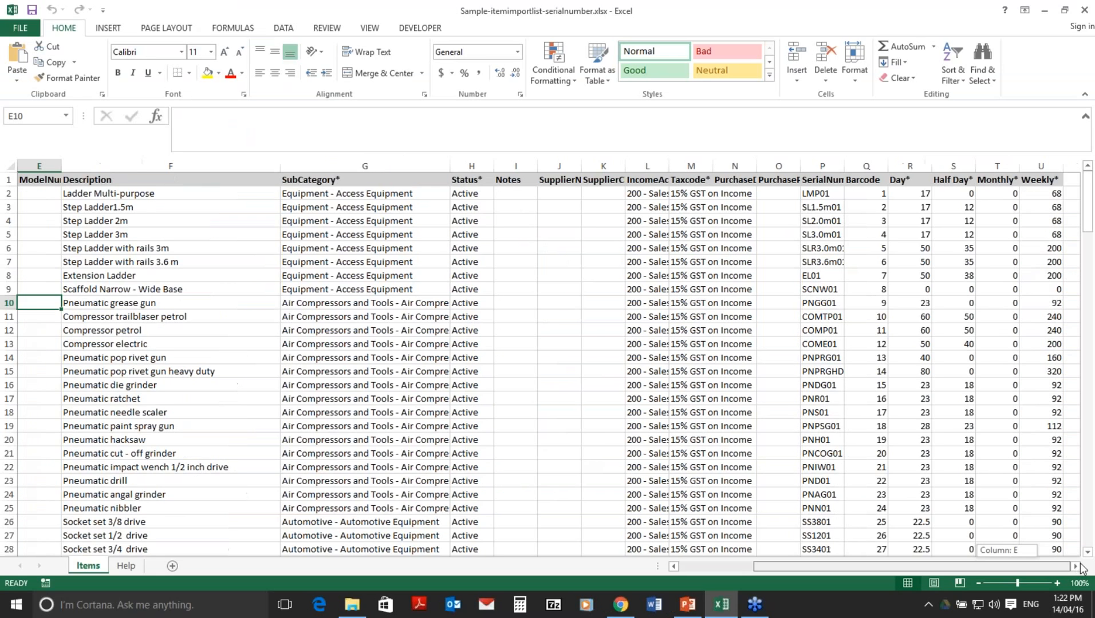
drag(1088, 232, 1090, 347)
Return to VibeRent in the browser and open the Serial Number Item Import page
click(624, 607)
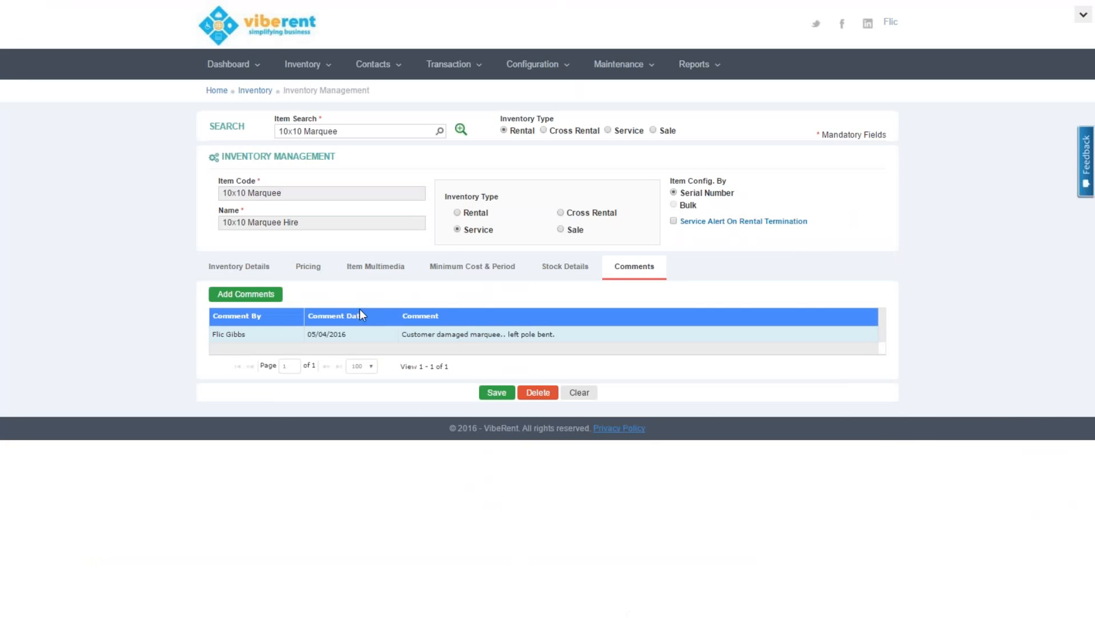
mouse_move(310, 64)
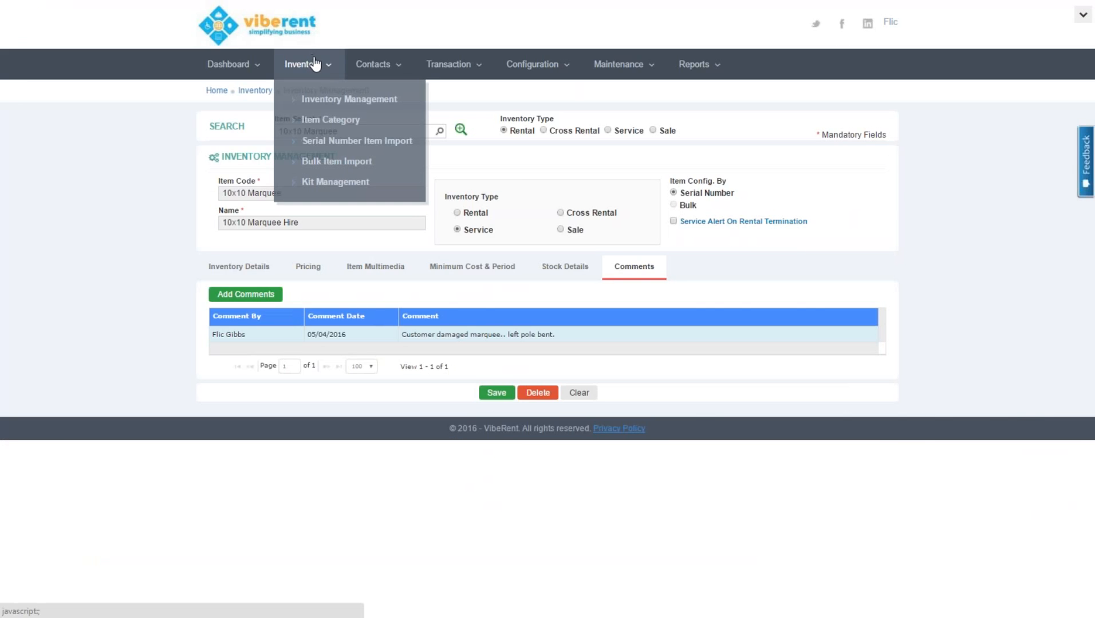
click(332, 140)
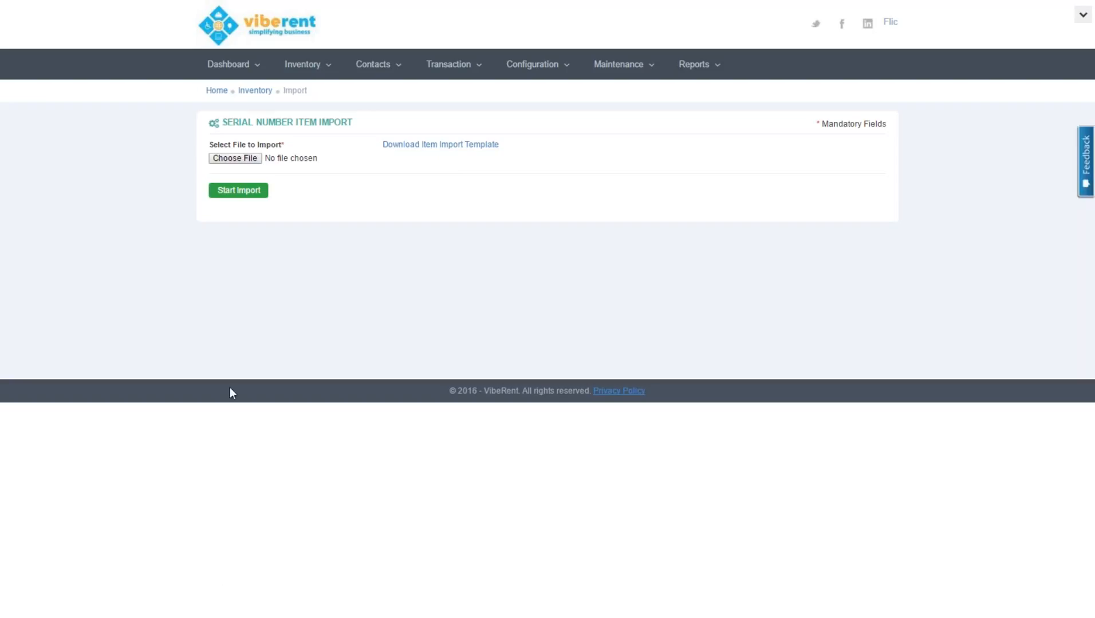
Open Kit Management and load the Big Apartments kit for editing
mouse_move(305, 79)
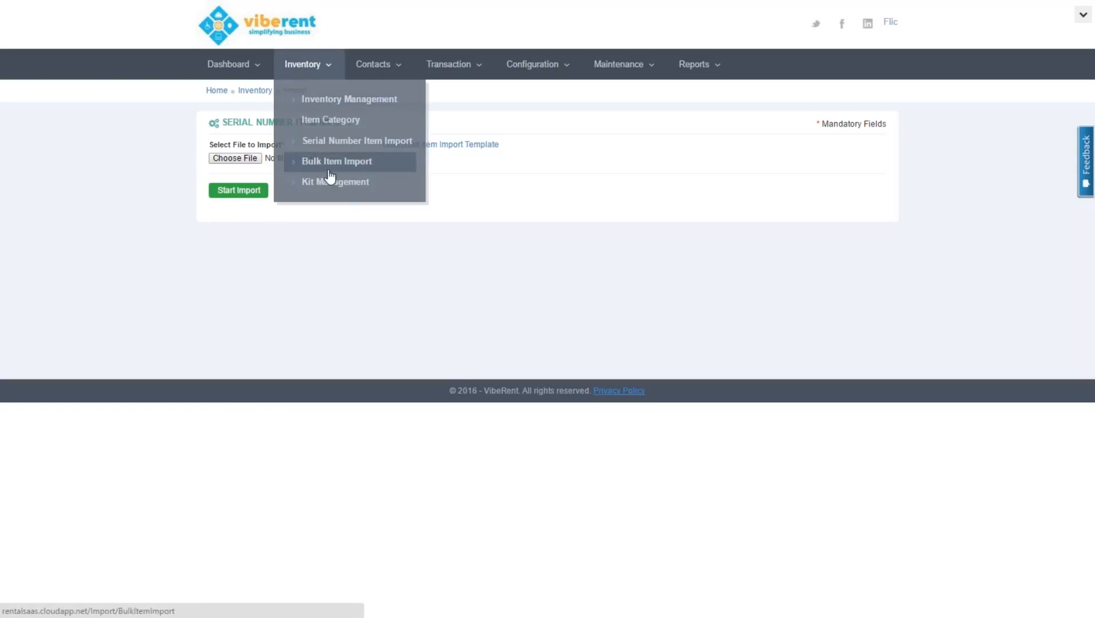
click(338, 191)
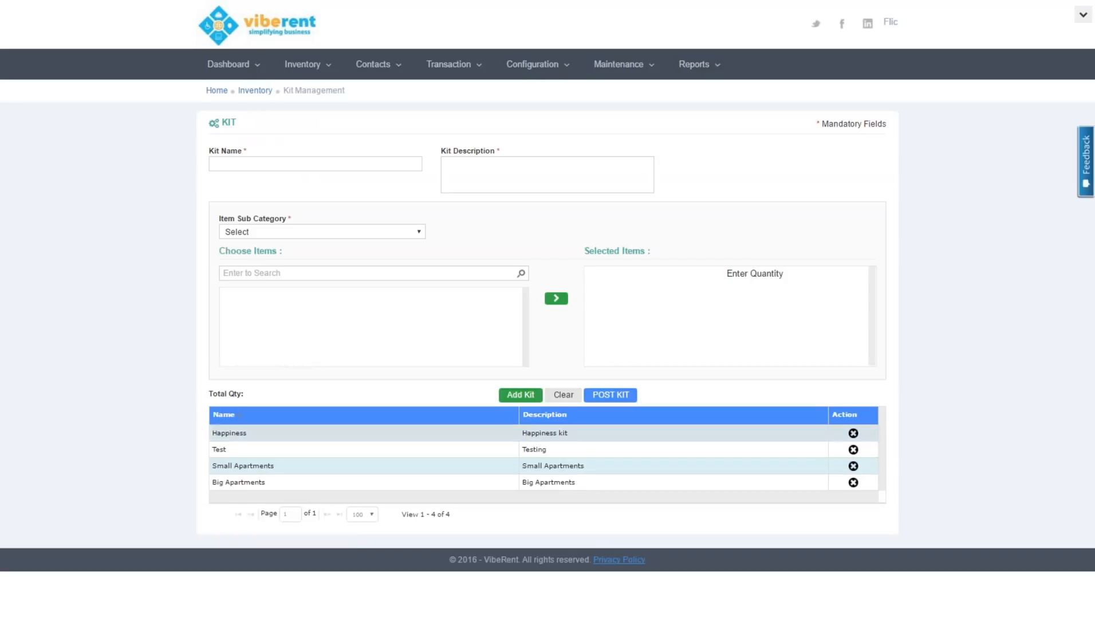
double_click(240, 484)
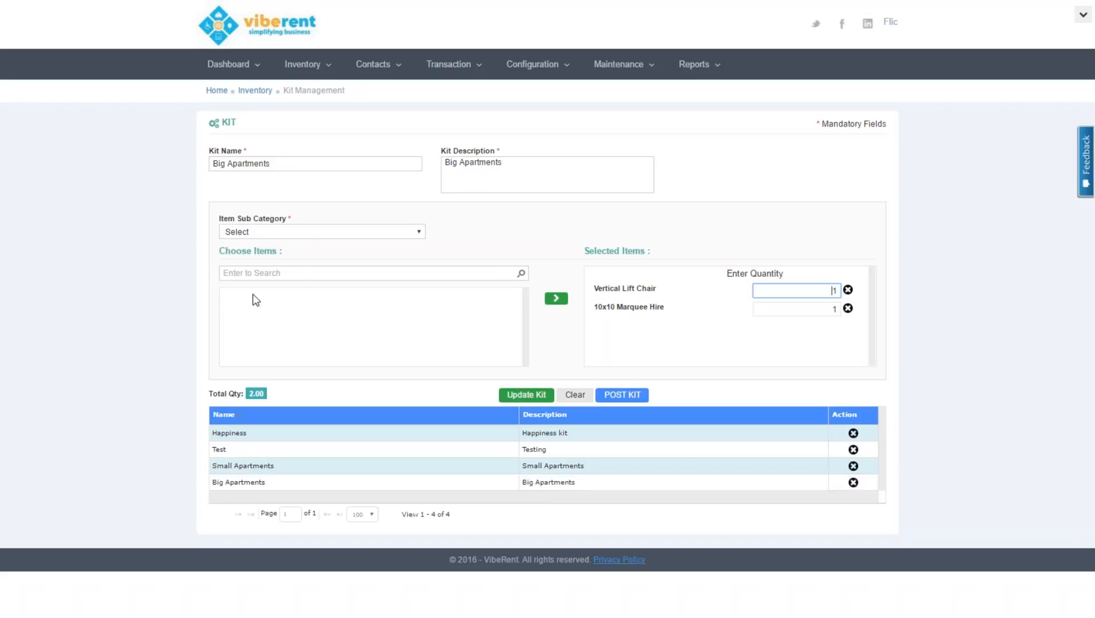
Add Ilumark Navigation Markers Twist Carton of 120 and 2 Cubic metre bins from Indoor Items - Stationery to the kit
click(298, 232)
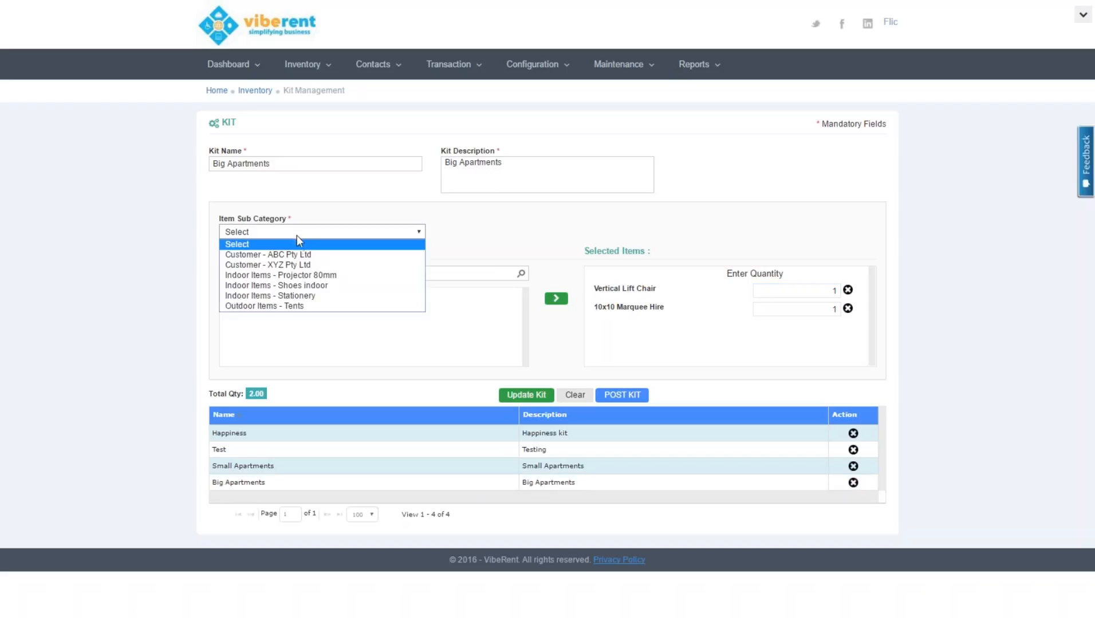
click(298, 276)
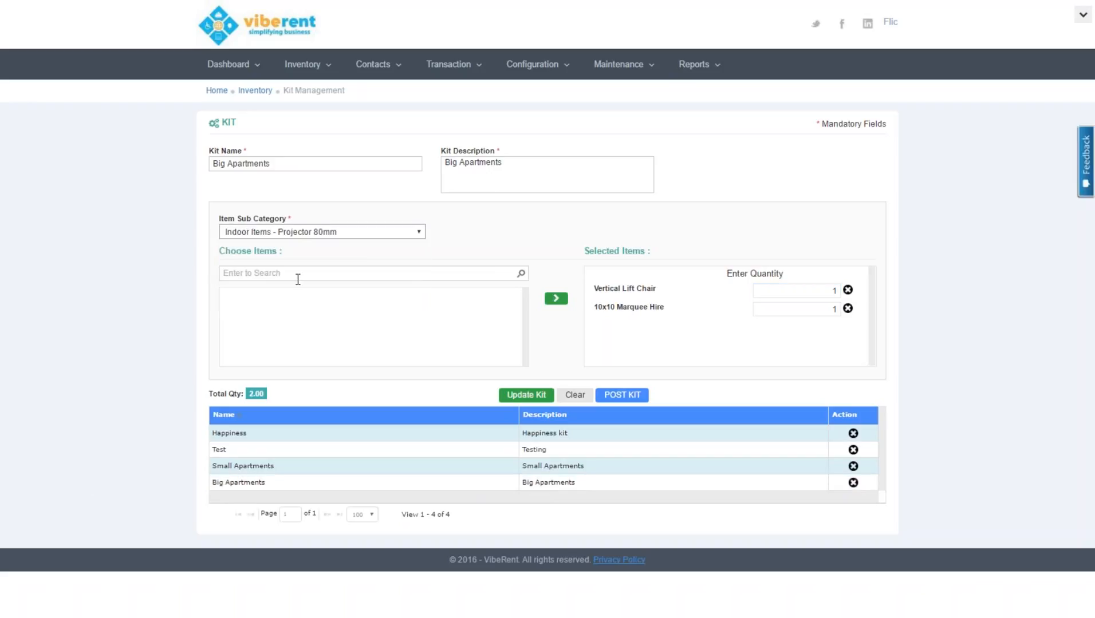
click(300, 233)
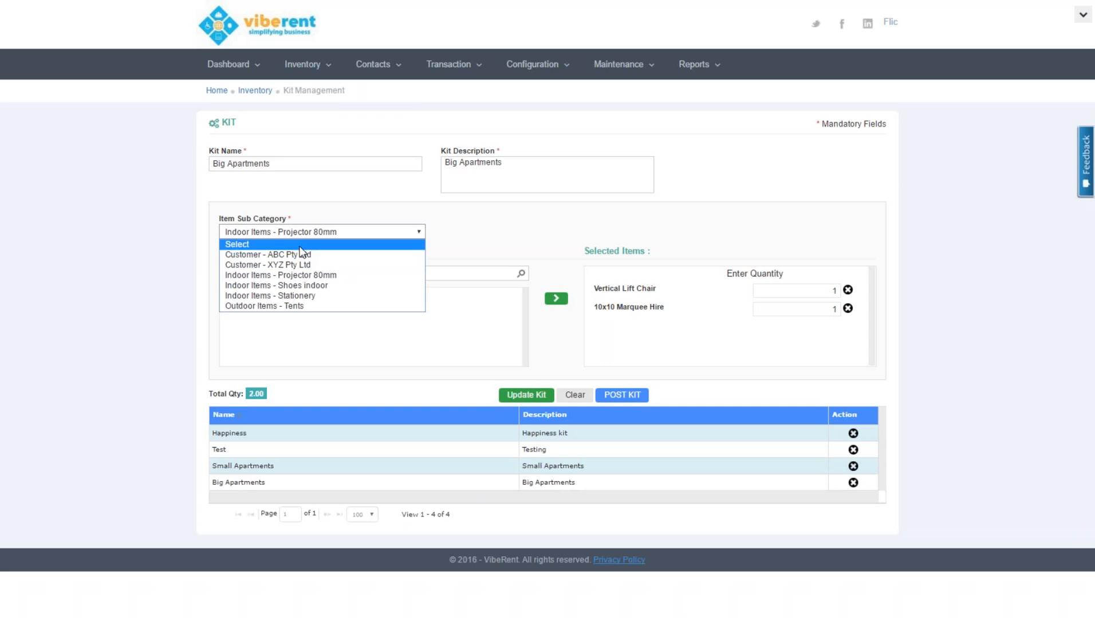
click(307, 295)
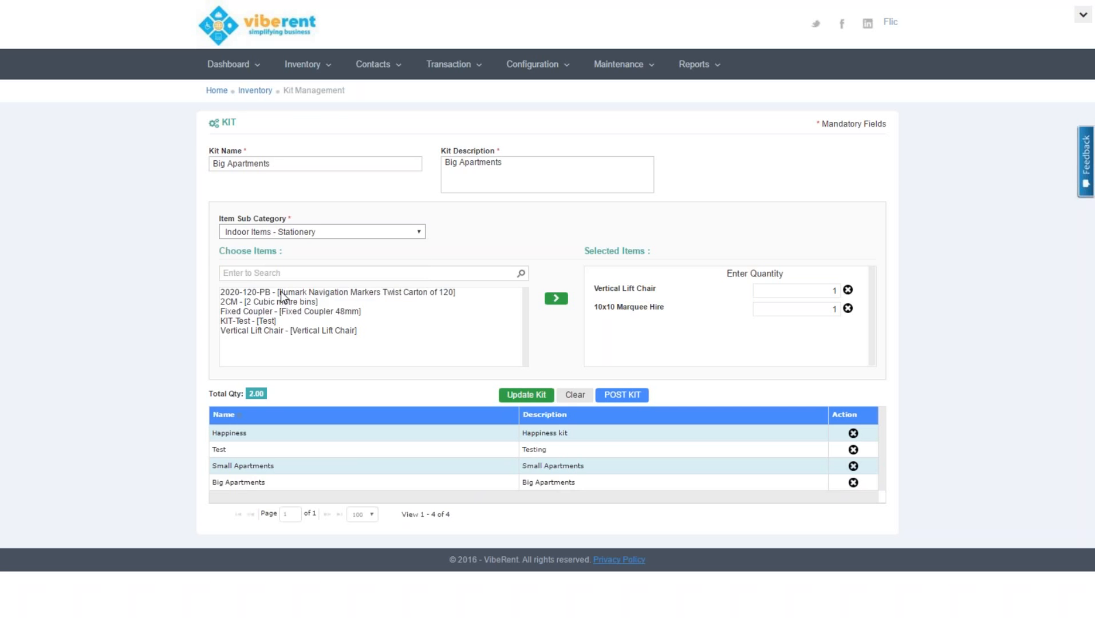
click(281, 293)
click(558, 300)
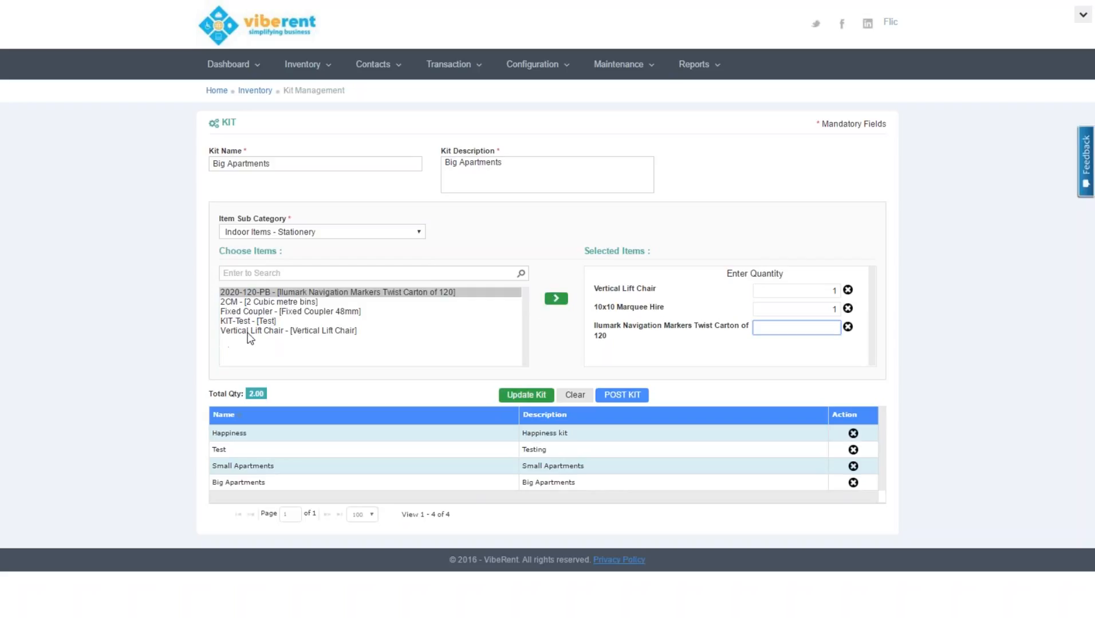
click(233, 301)
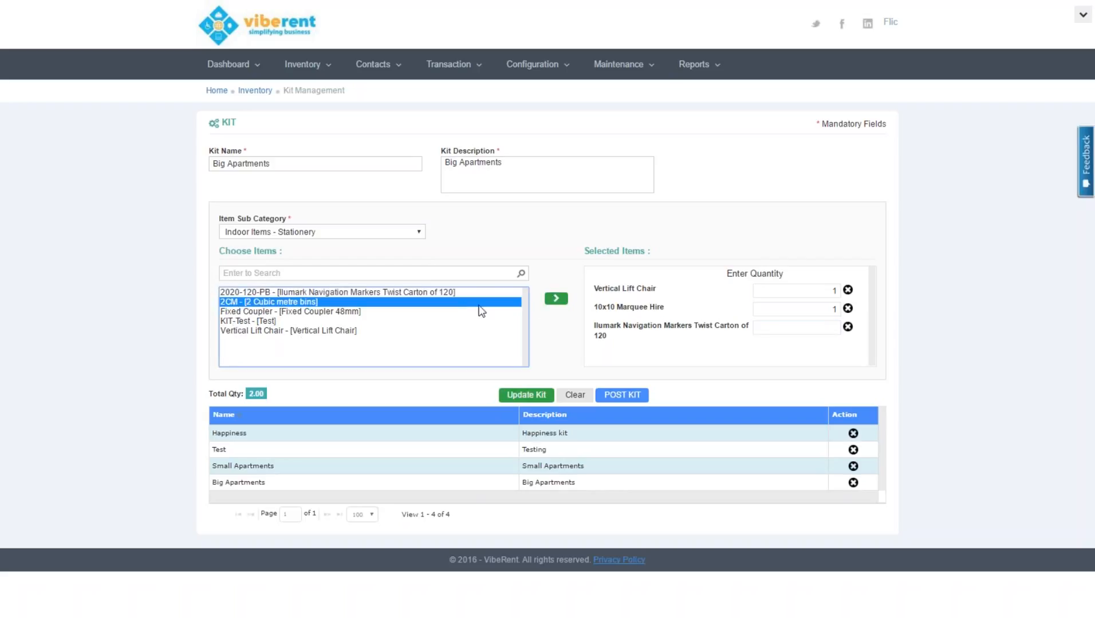
click(554, 299)
Try to add 10x10 Marquee Hire from the Outdoor Items - Tents sub category to the kit
click(325, 233)
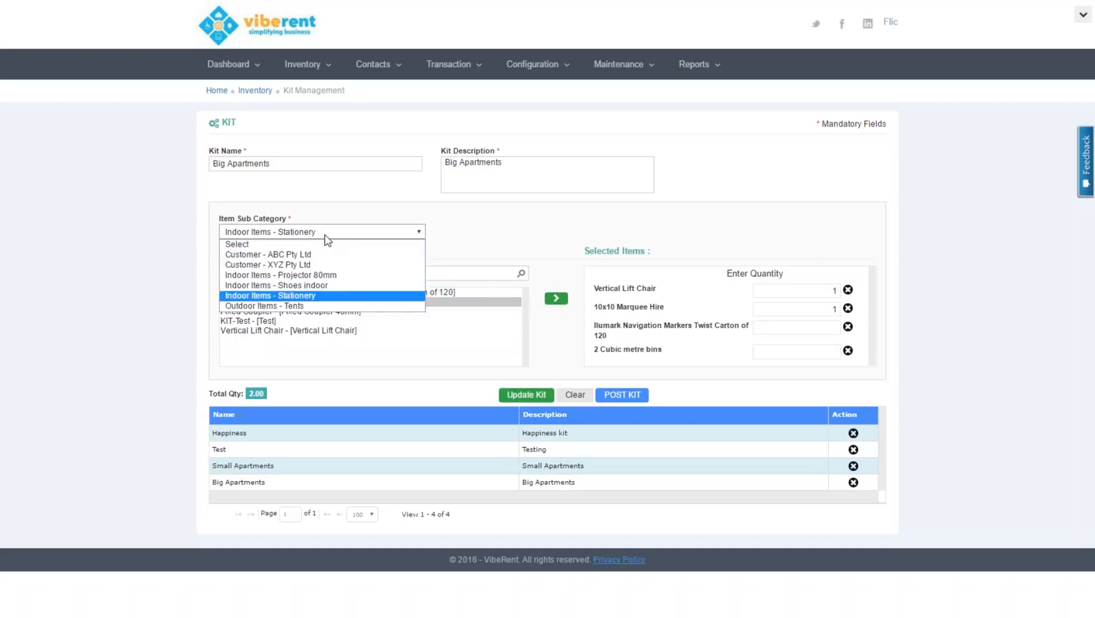
click(318, 305)
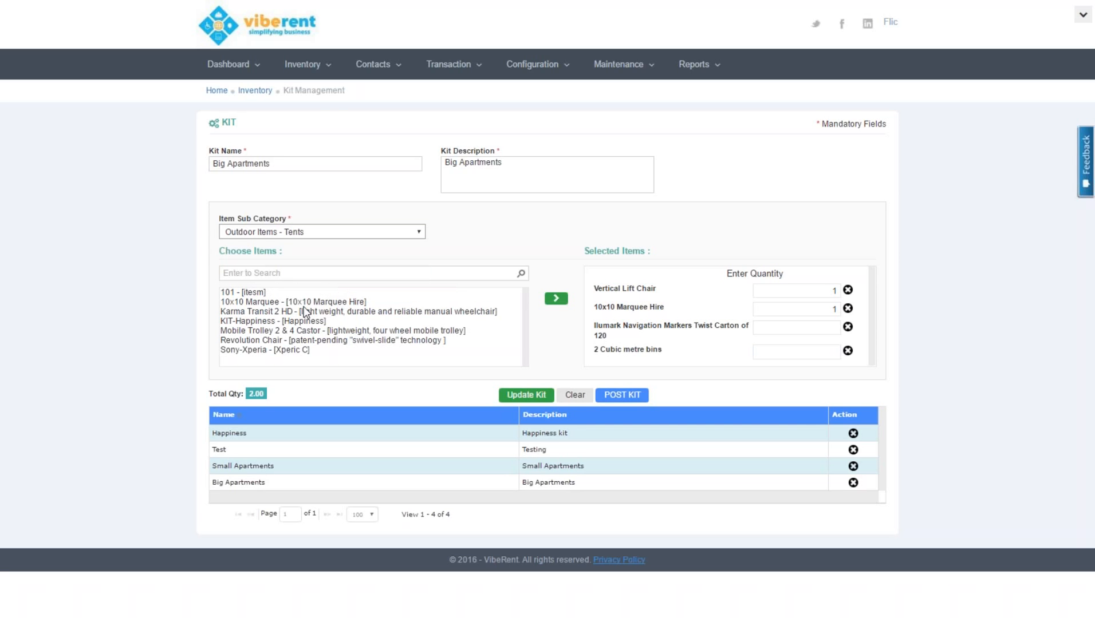
click(307, 303)
click(555, 300)
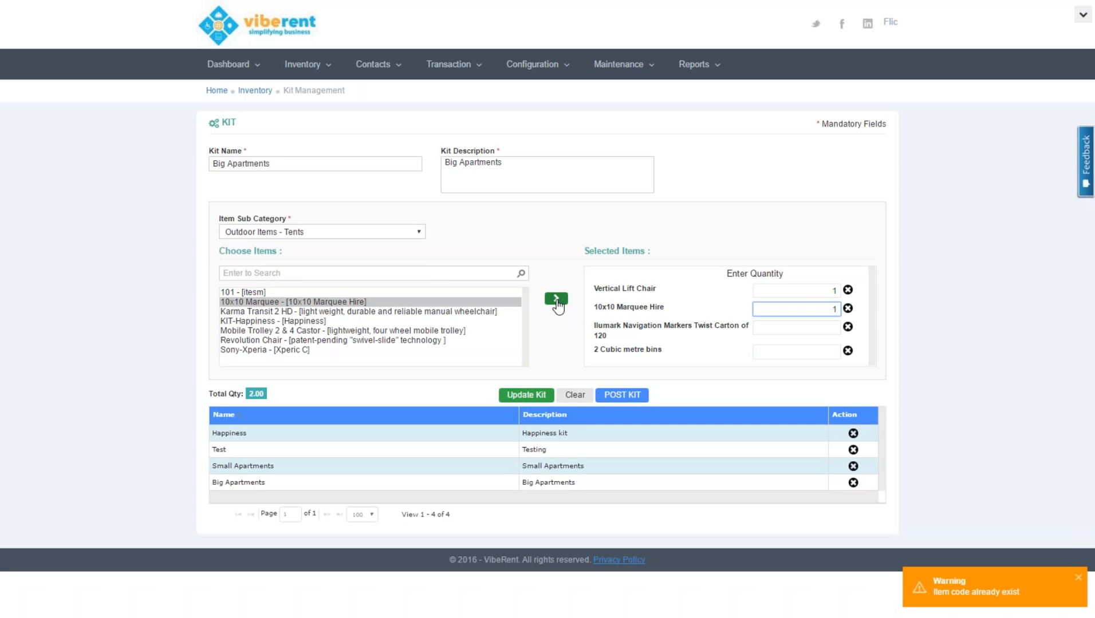
click(1080, 582)
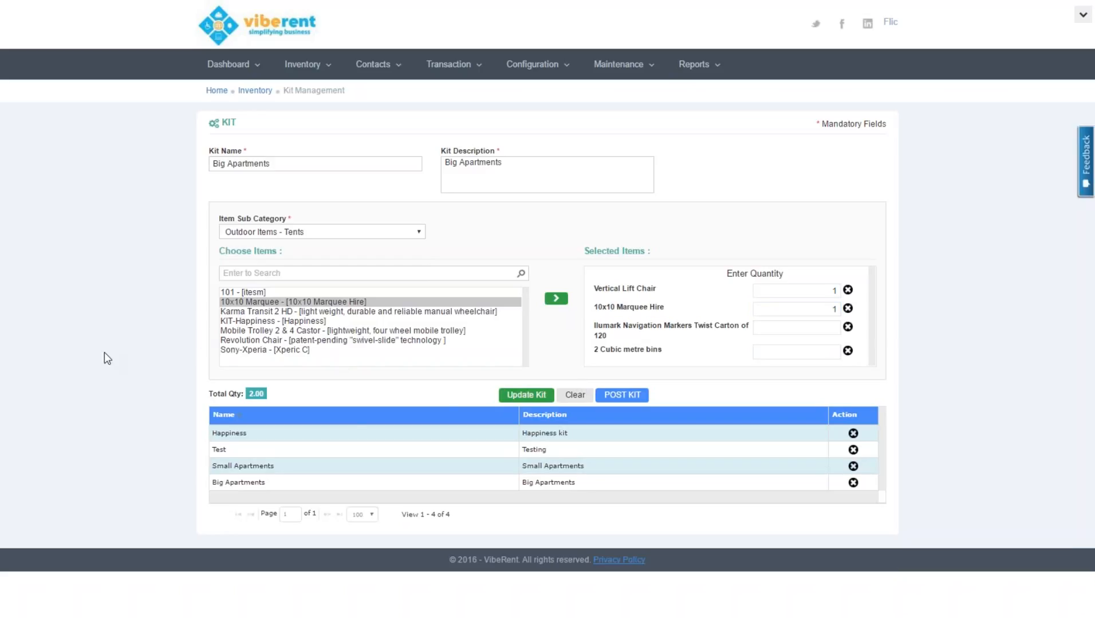
Set the quantity of Ilumark Navigation Markers to 2 and 2 Cubic metre bins to 3, and update the kit
click(511, 396)
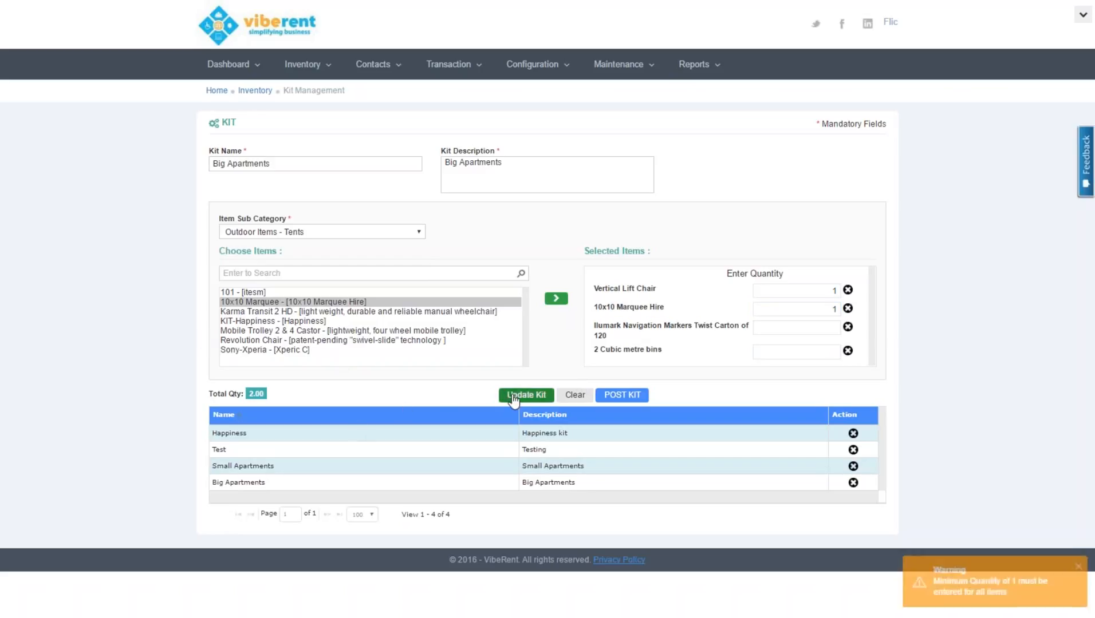
click(1078, 567)
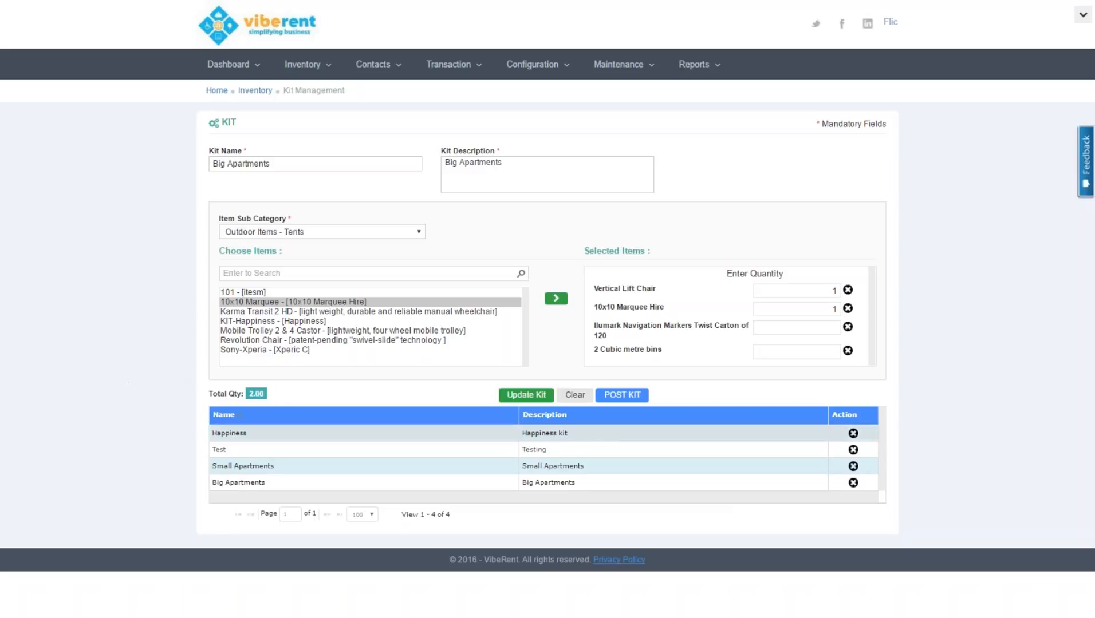
click(821, 327)
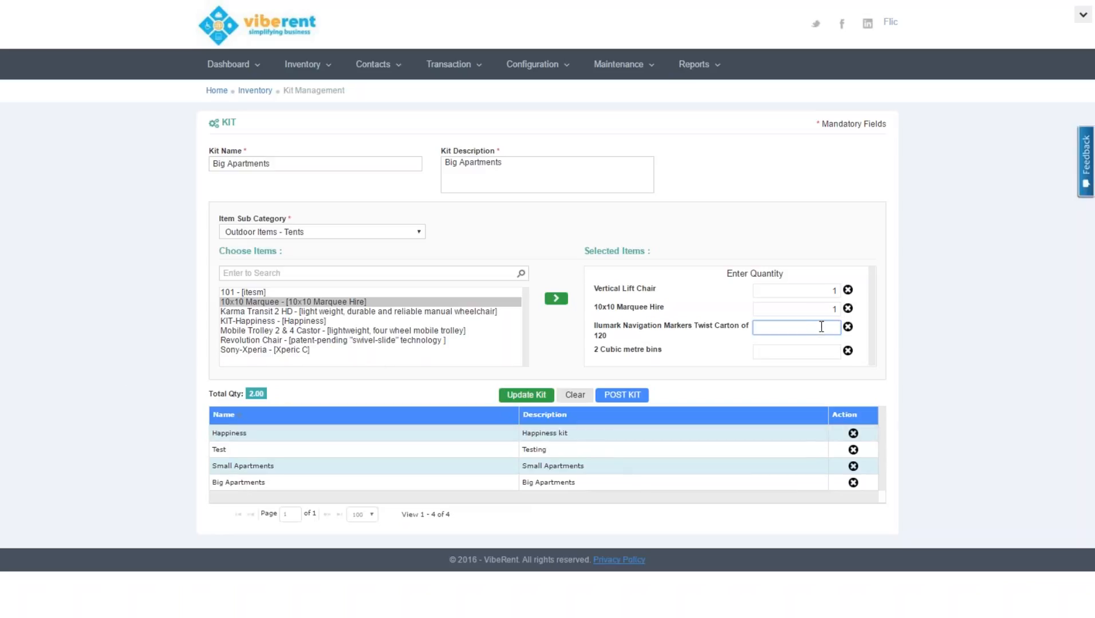
text(2)
click(832, 349)
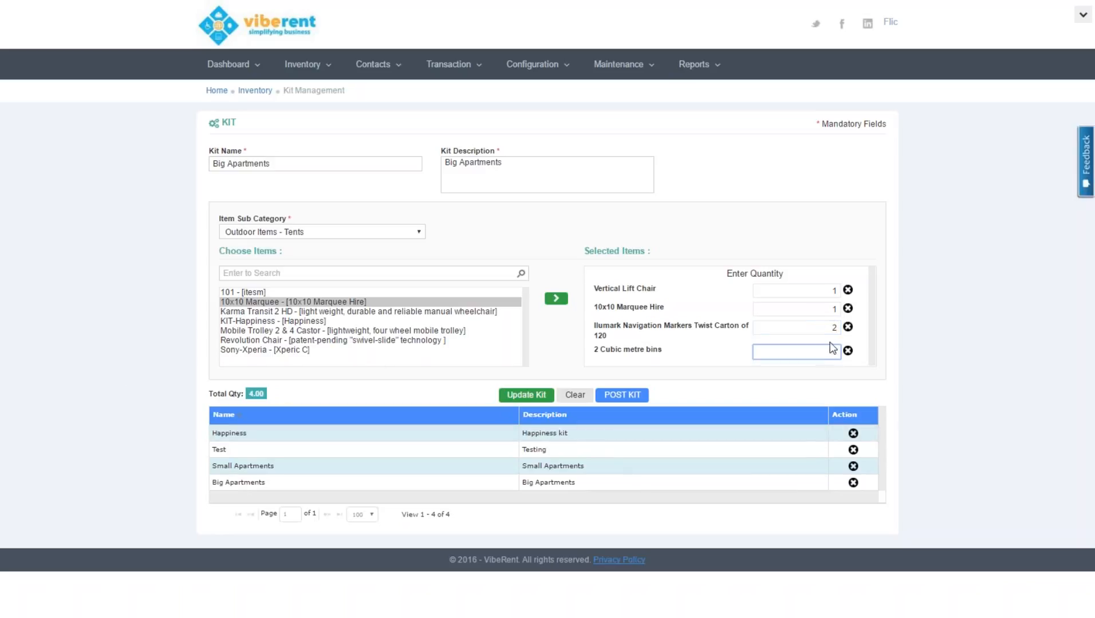
text(3)
click(519, 395)
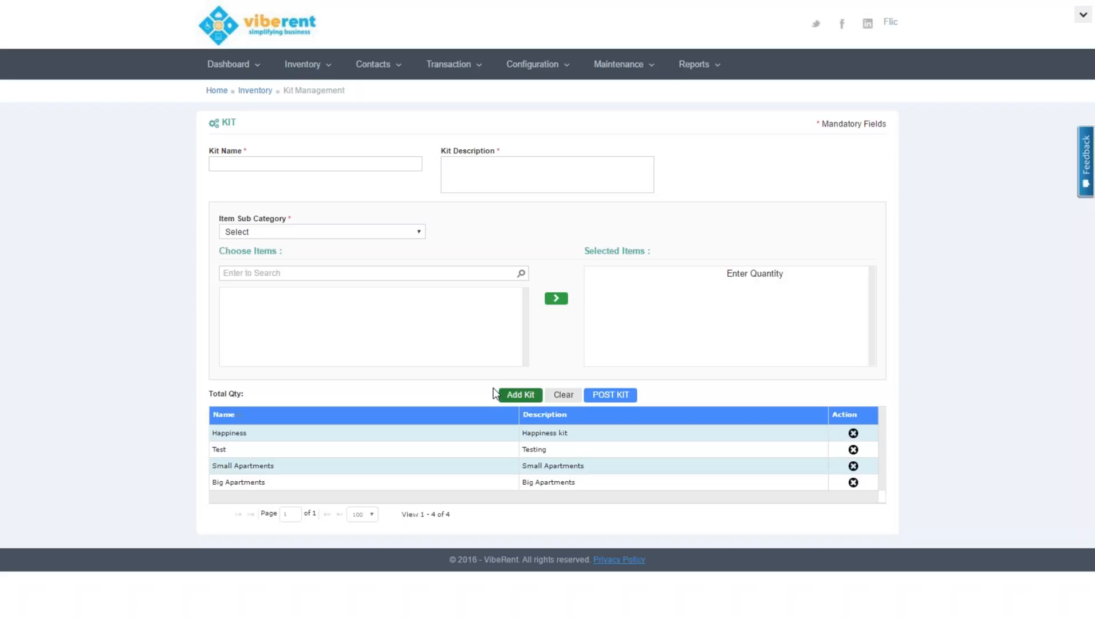
Open the customer contacts page and enter Viberent pty ltd as the customer name
click(373, 72)
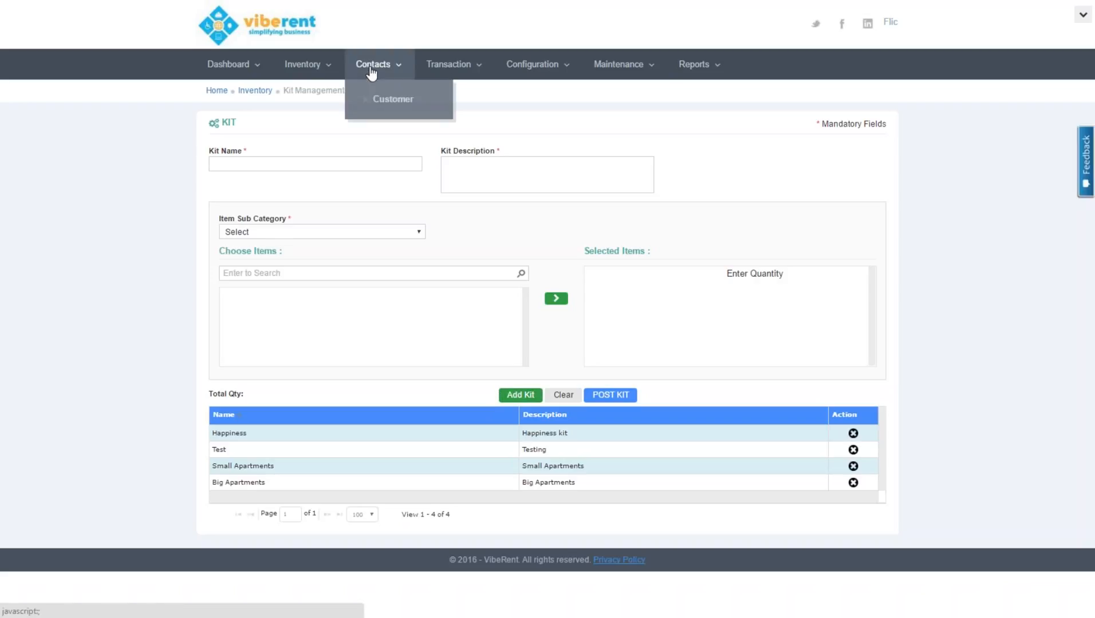
click(385, 101)
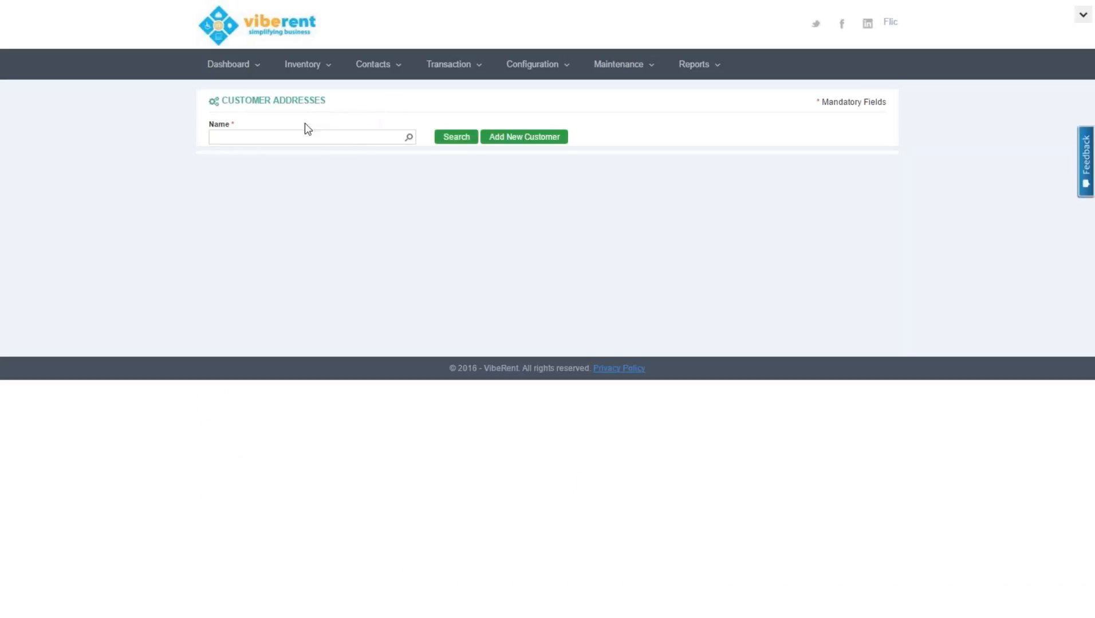
click(296, 134)
text(Vibee)
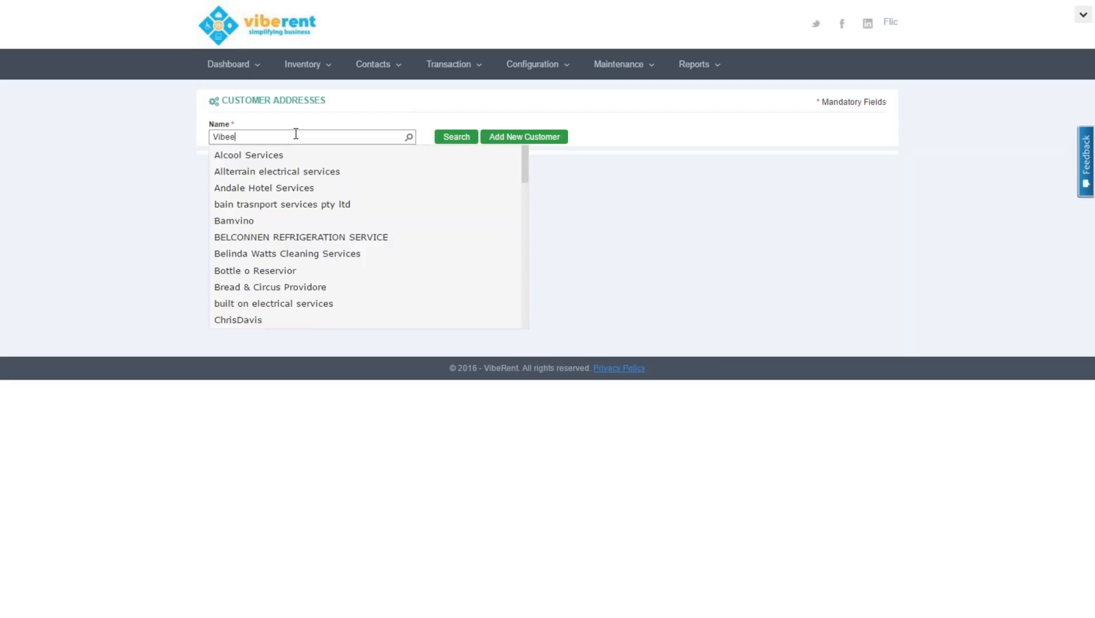
key(BackSpace)
text(rent)
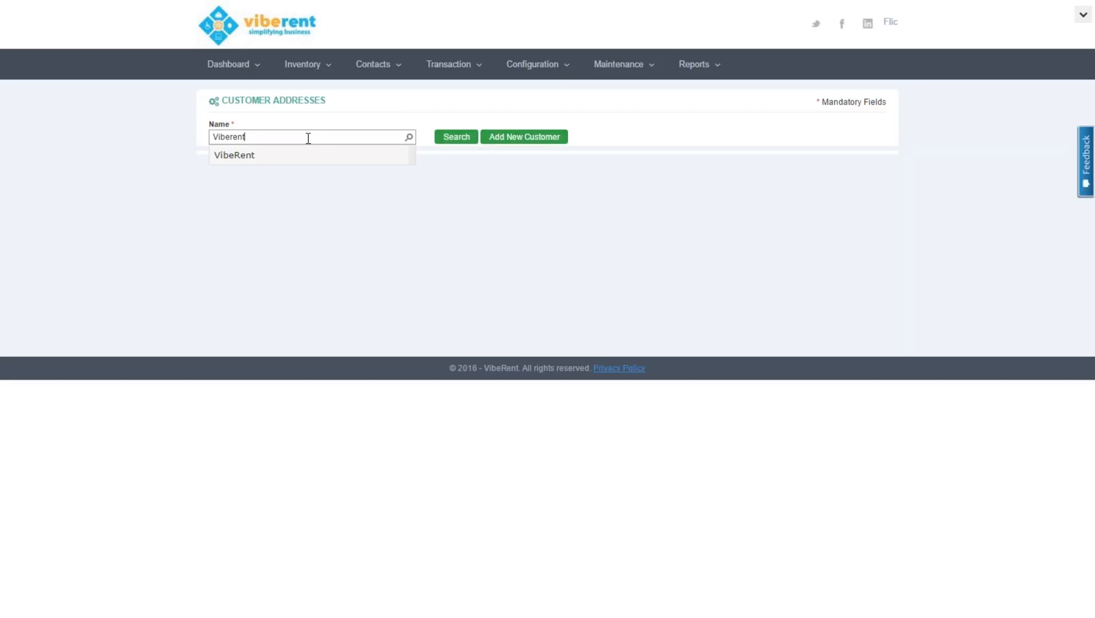
text( pty ltd)
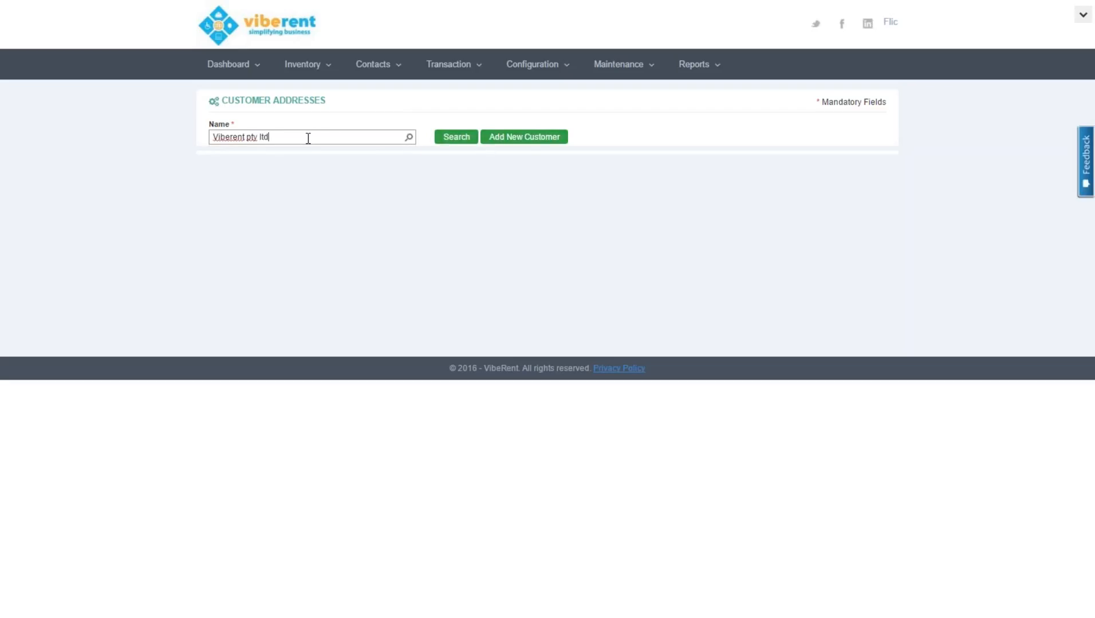
Start a new customer record for Viberent pty ltd, and bring up the list of transaction pages
click(525, 142)
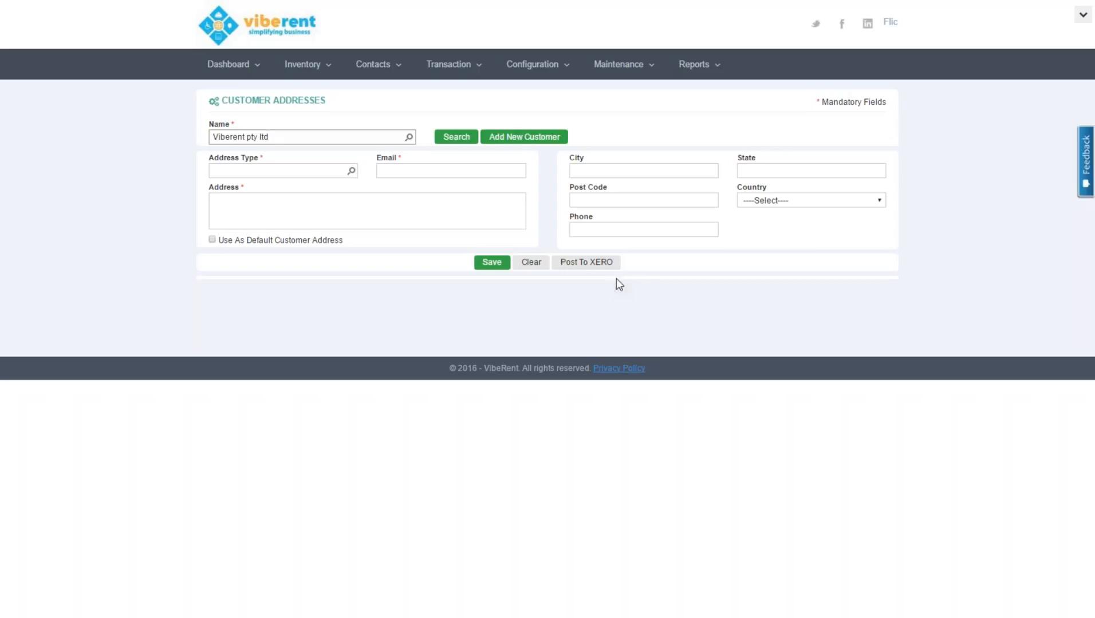
click(464, 70)
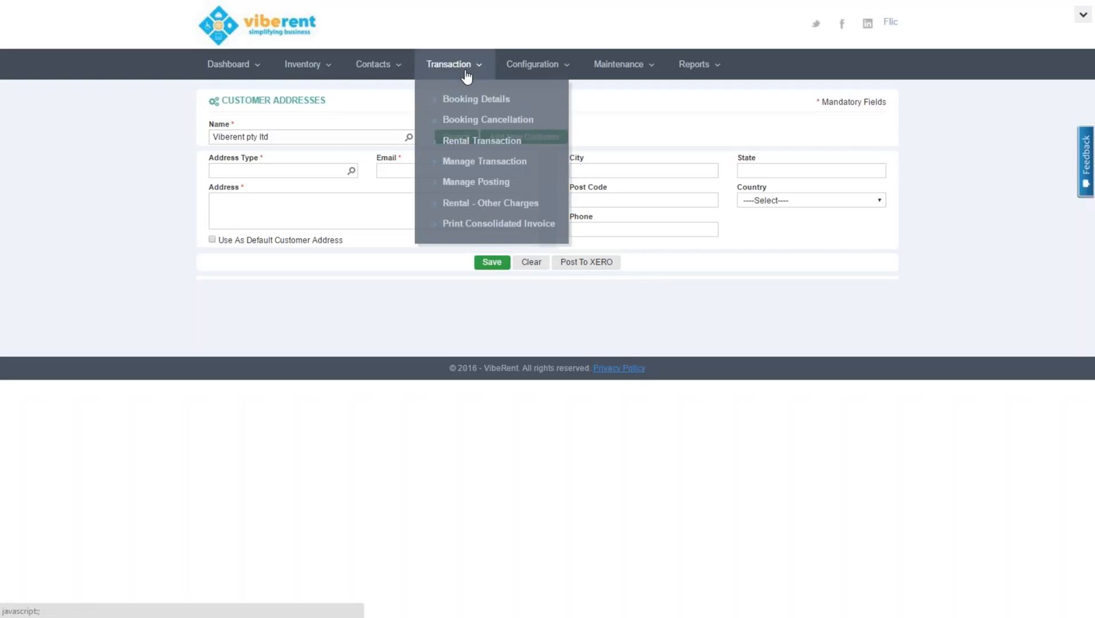
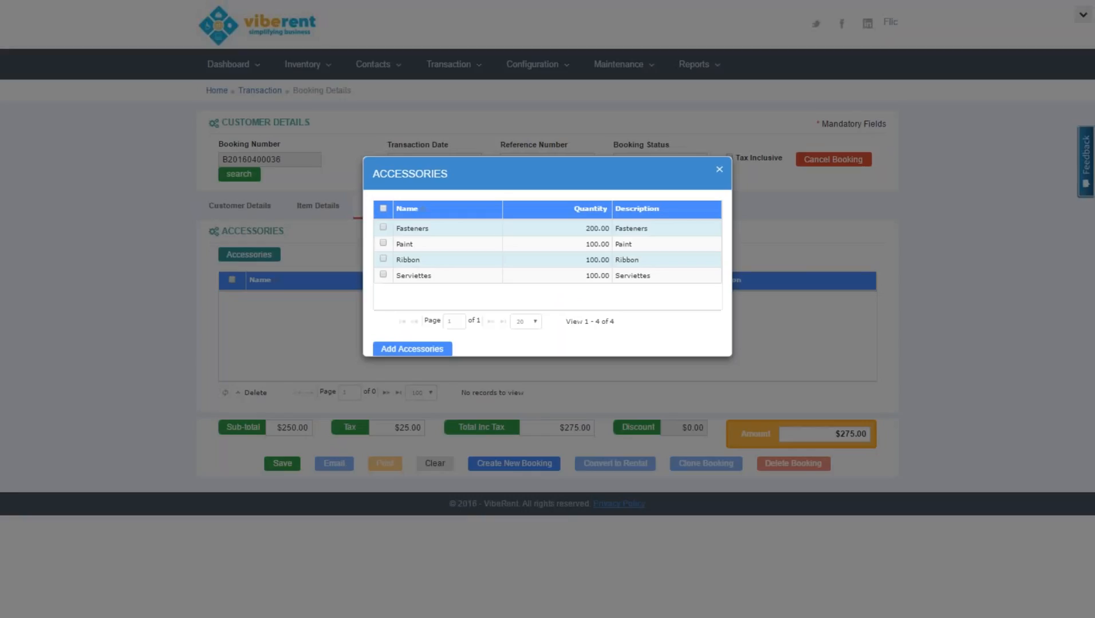
Add the Ribbon and Serviettes accessories to the booking
click(384, 258)
click(383, 274)
click(394, 354)
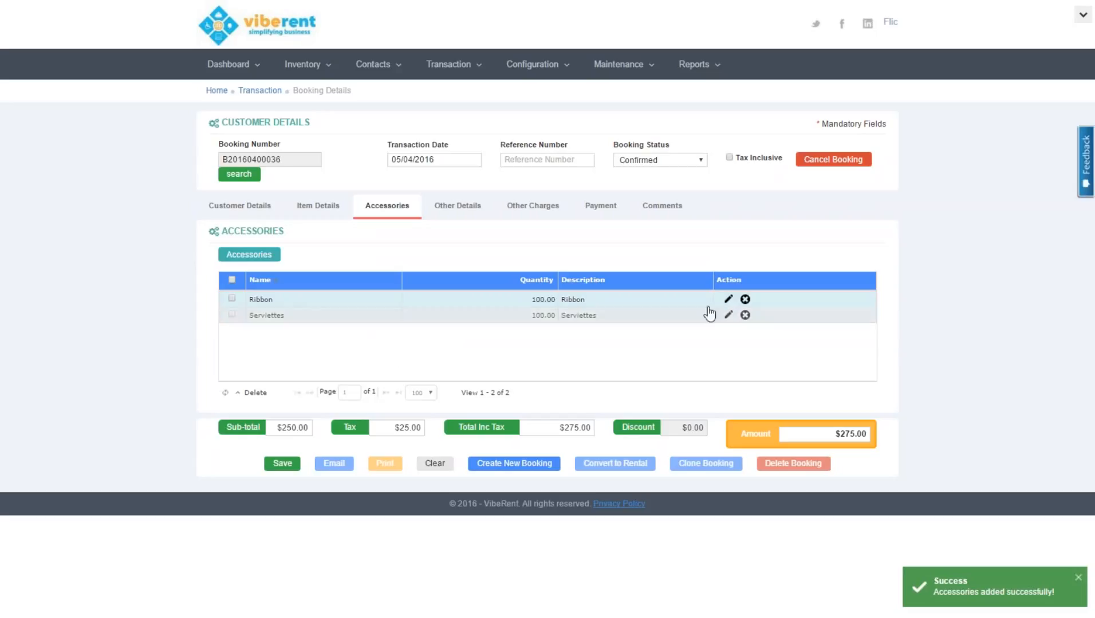
Set the booking's accessory quantities to 2 for Ribbon and 50000 for Serviettes, and save the Serviettes row
click(726, 300)
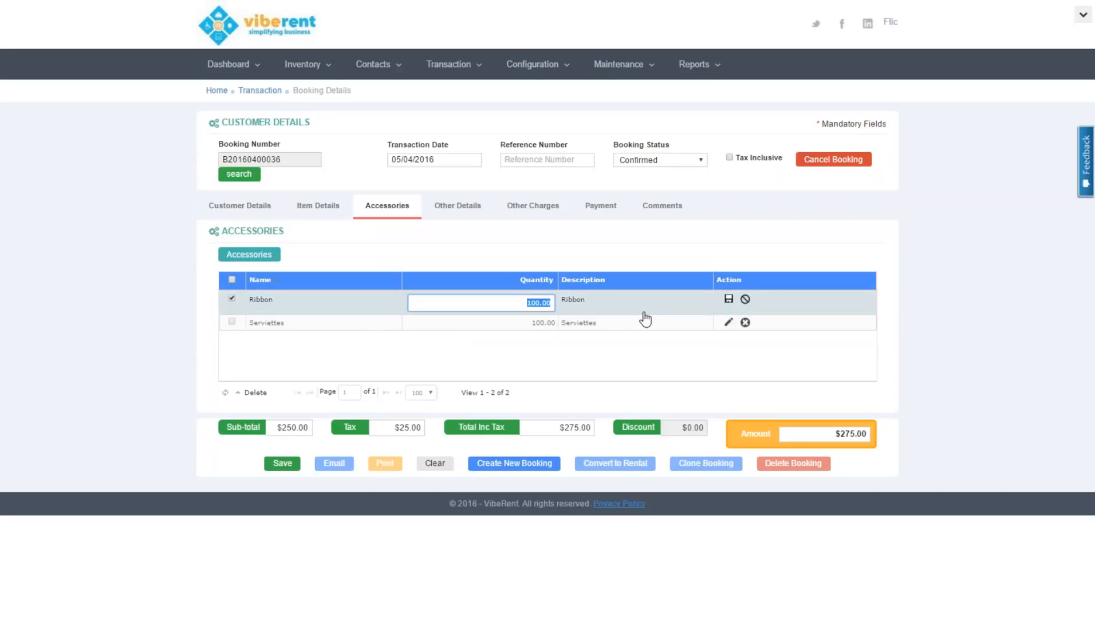
text(2)
click(645, 320)
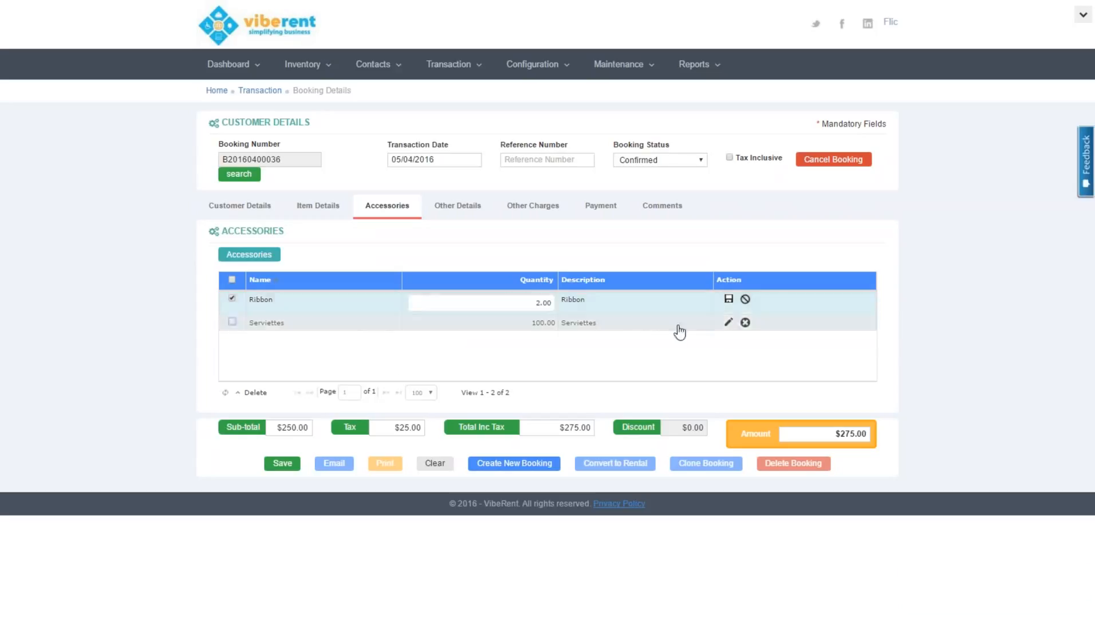
click(727, 324)
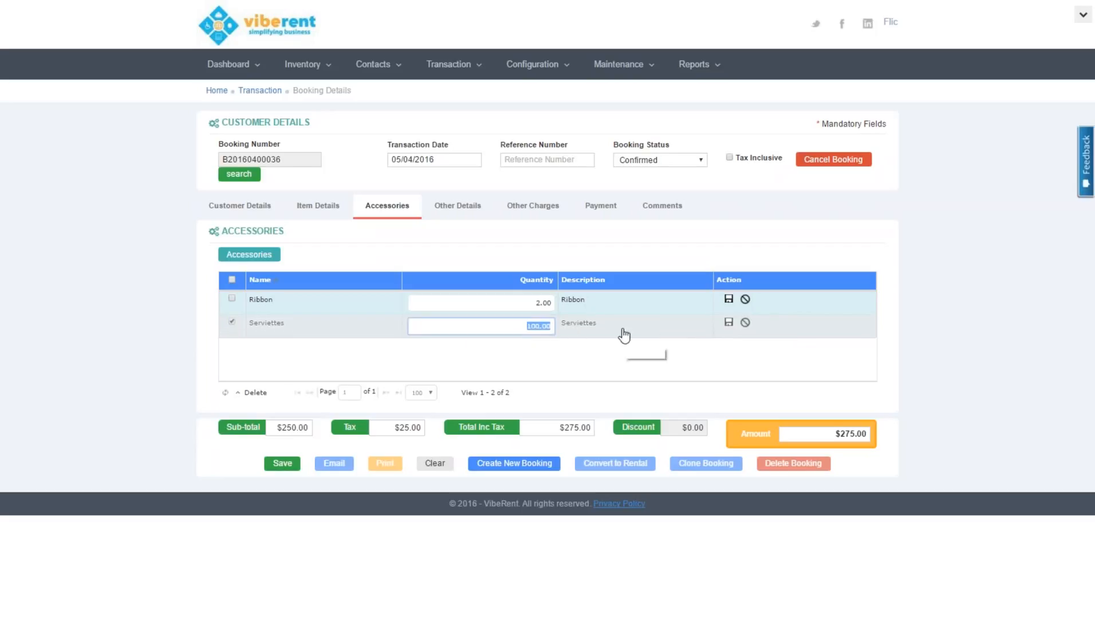
text(50000)
key(Tab)
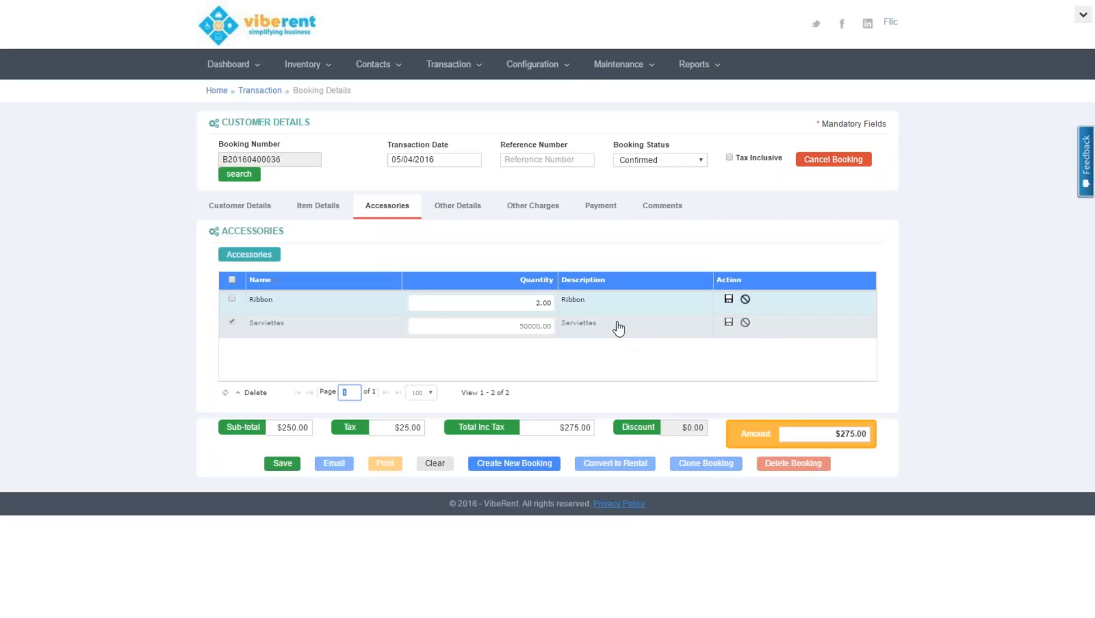
click(728, 323)
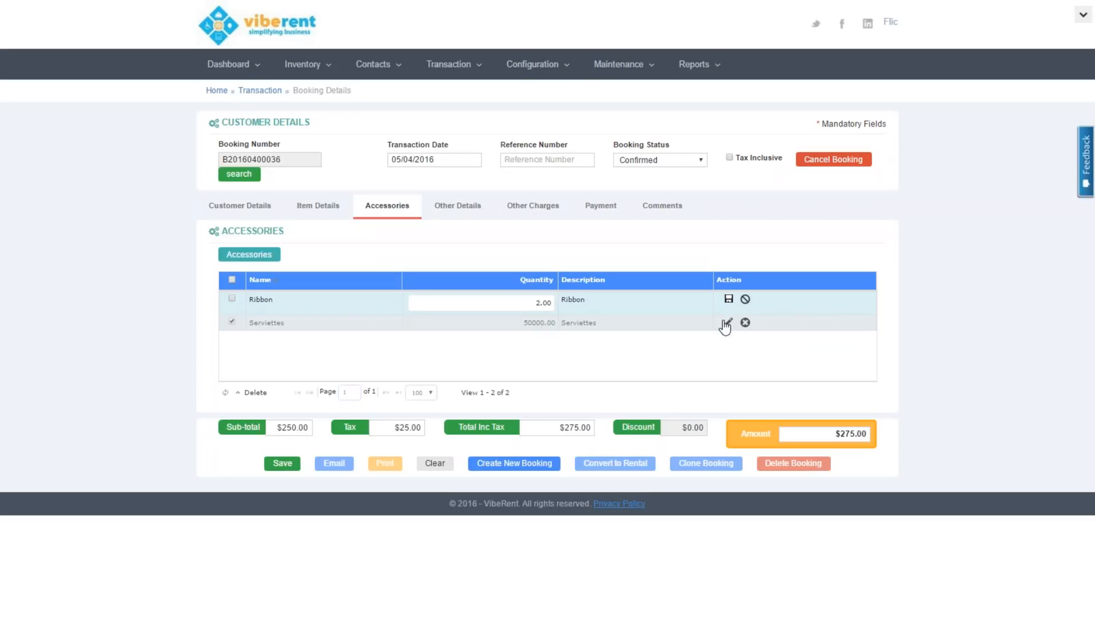
Create the show code Xero Conference in the booking's other details
click(452, 213)
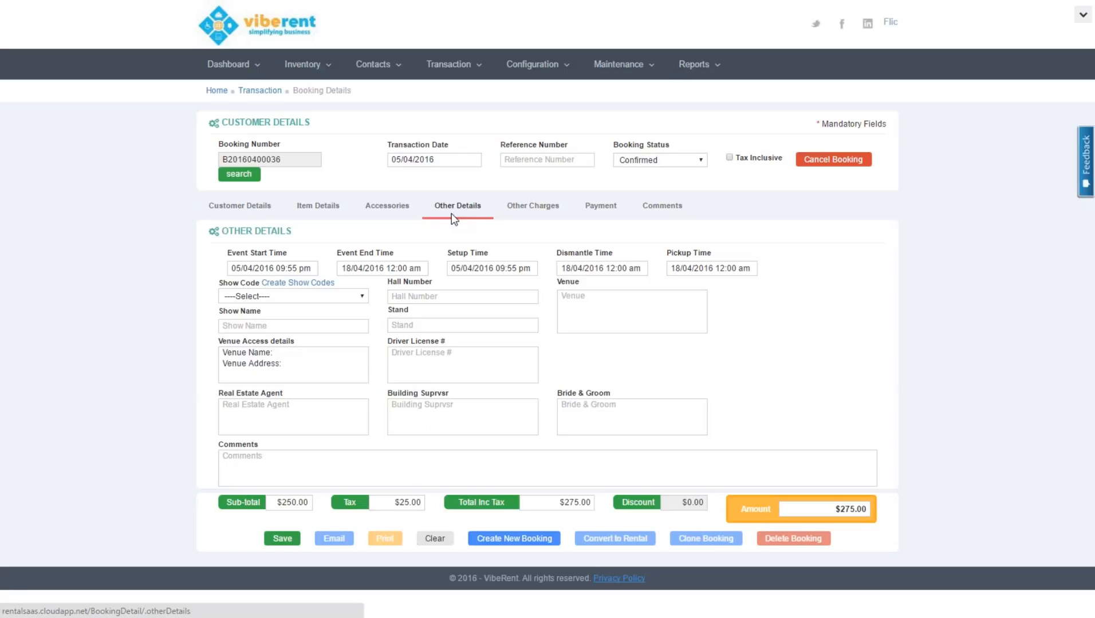
click(293, 296)
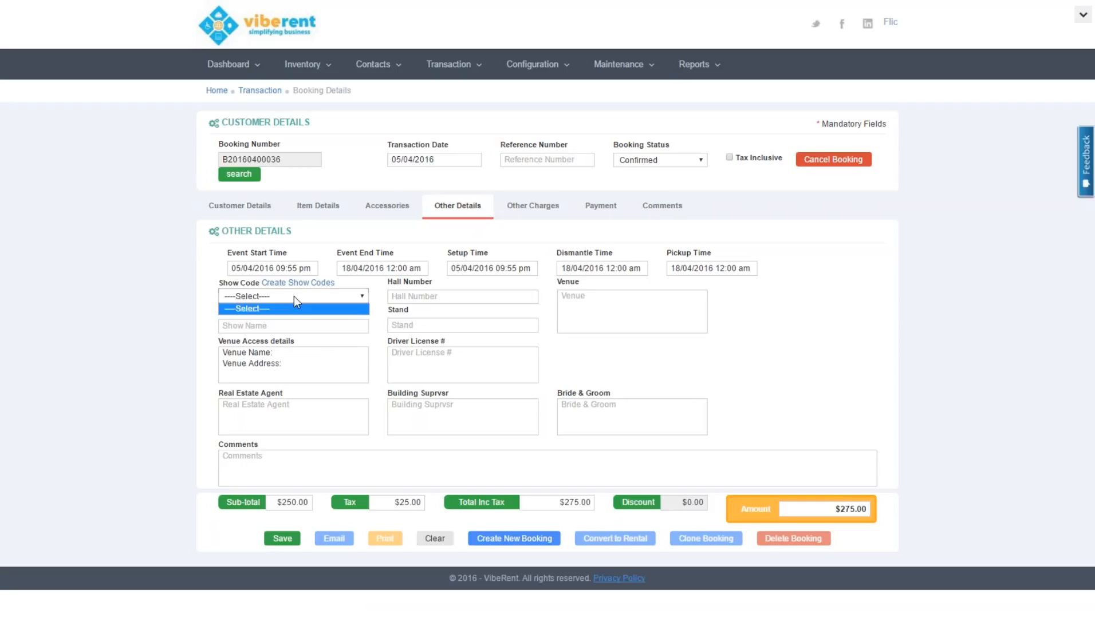
click(297, 294)
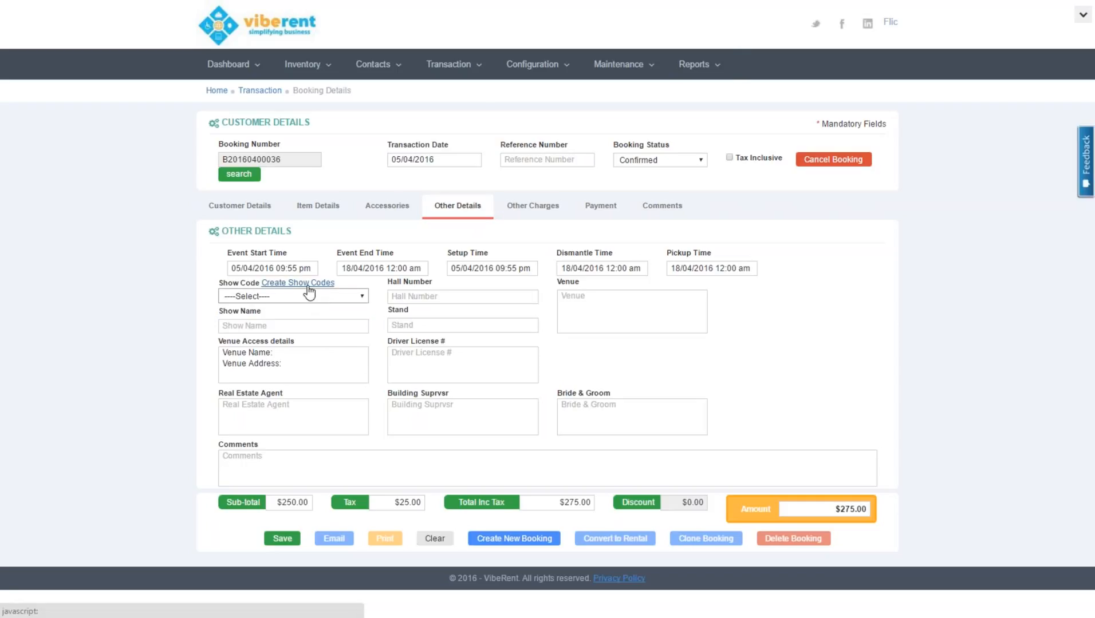
click(308, 287)
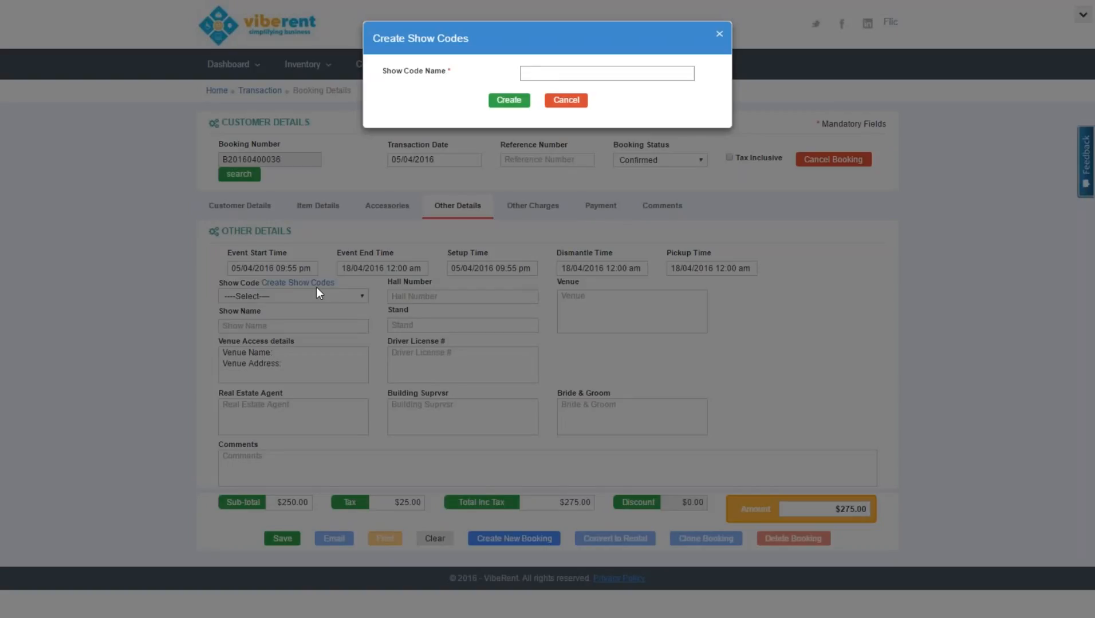
text(Xero Conference)
click(511, 101)
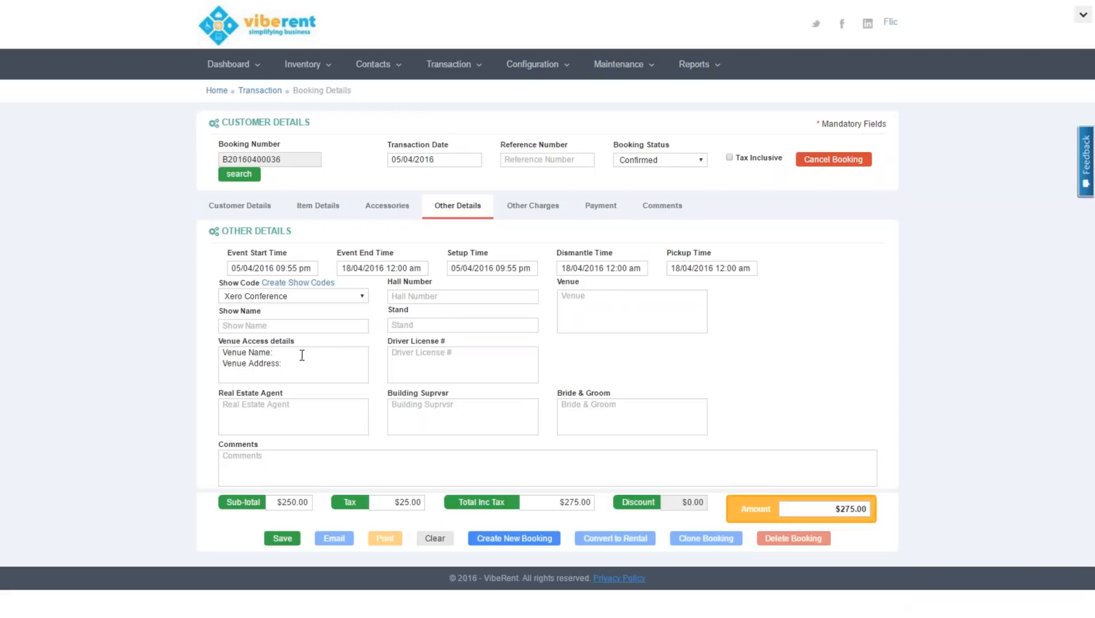
Fill in the venue access details with the venue name BCEC and its street address, and enter the driver license number
click(329, 355)
text(BCEC)
key(Down)
text(Merivale St)
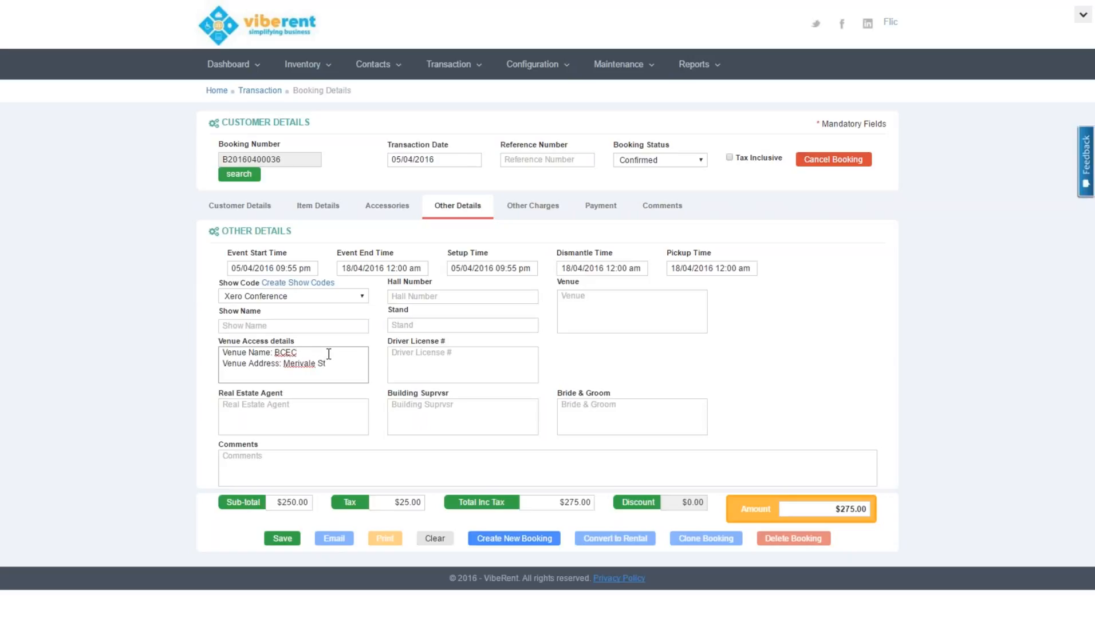
click(506, 353)
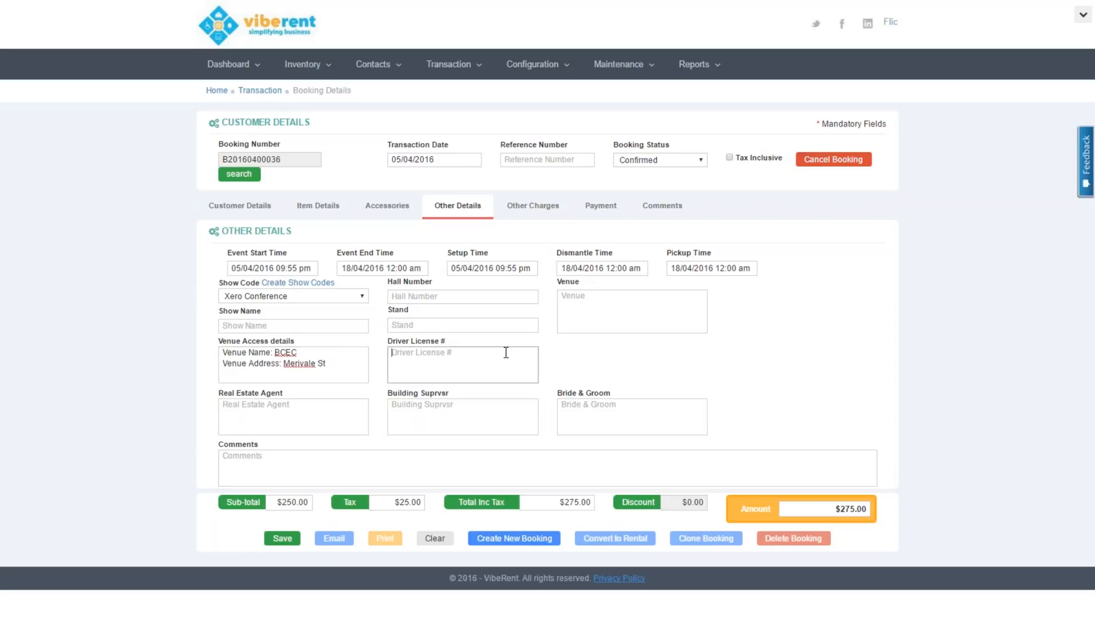
text(23456)
Set the booking's delivery and cleaning charges to $50.00 each and save the booking
click(527, 207)
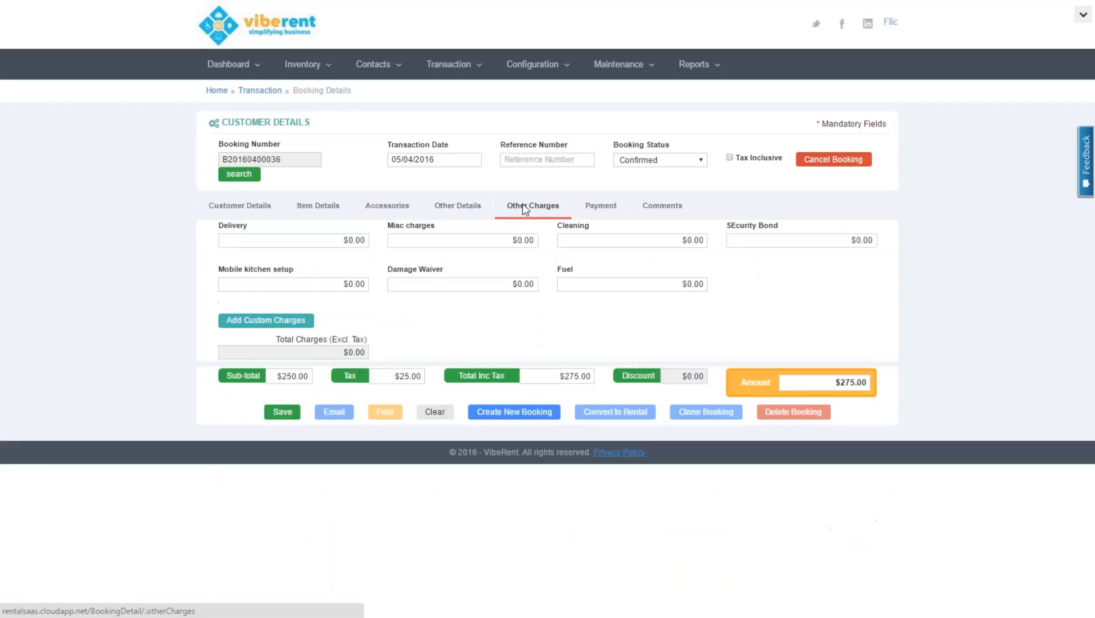
click(352, 241)
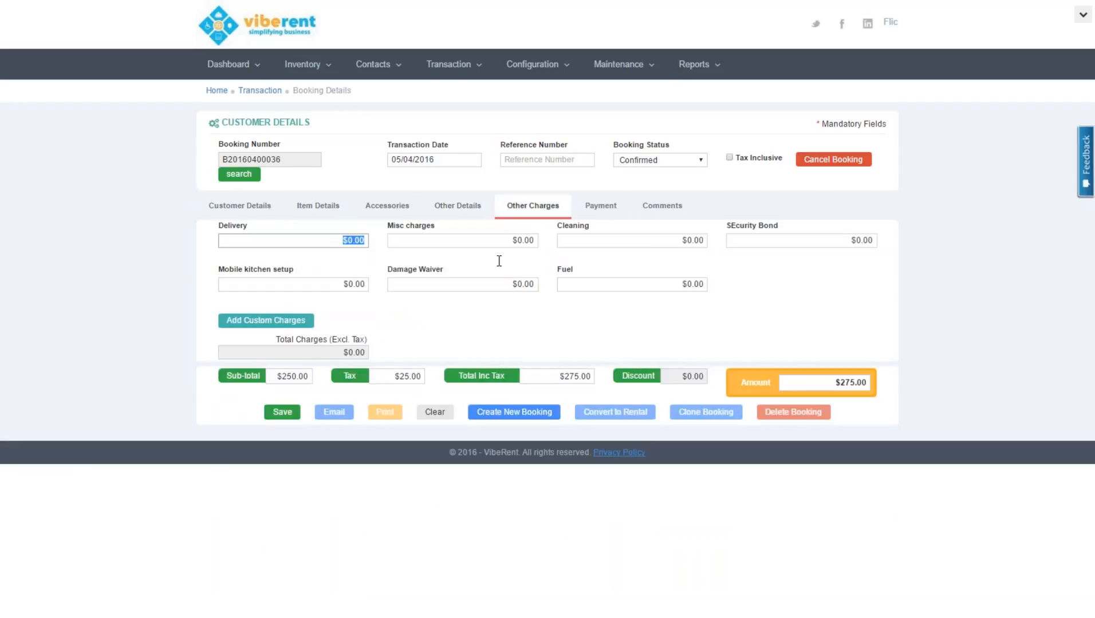
text(50)
key(Tab)
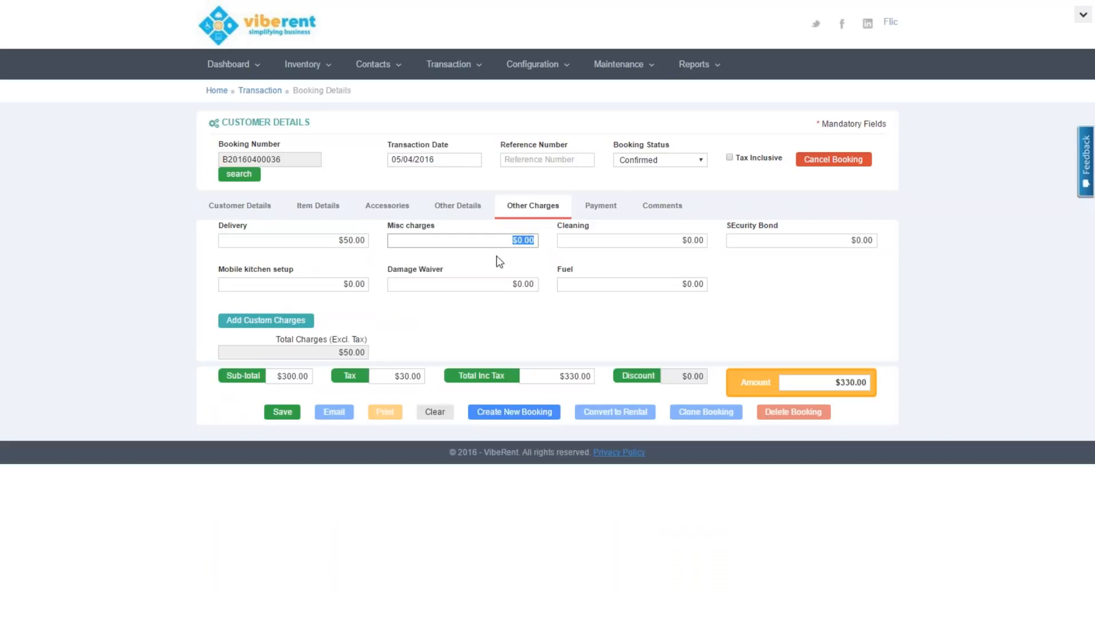
click(709, 246)
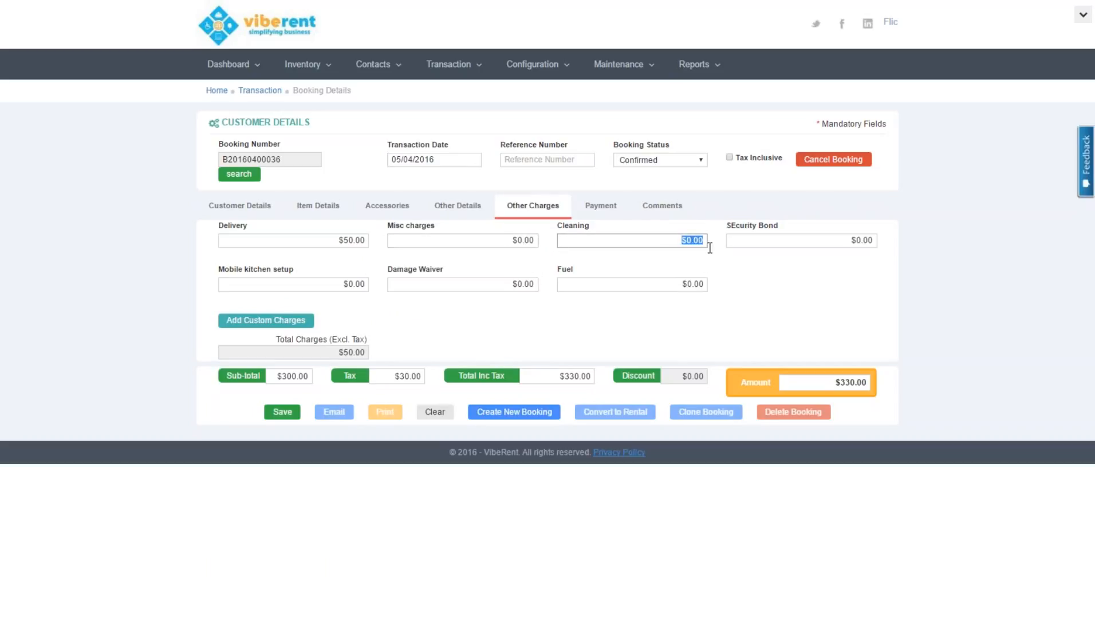
text(50)
key(Tab)
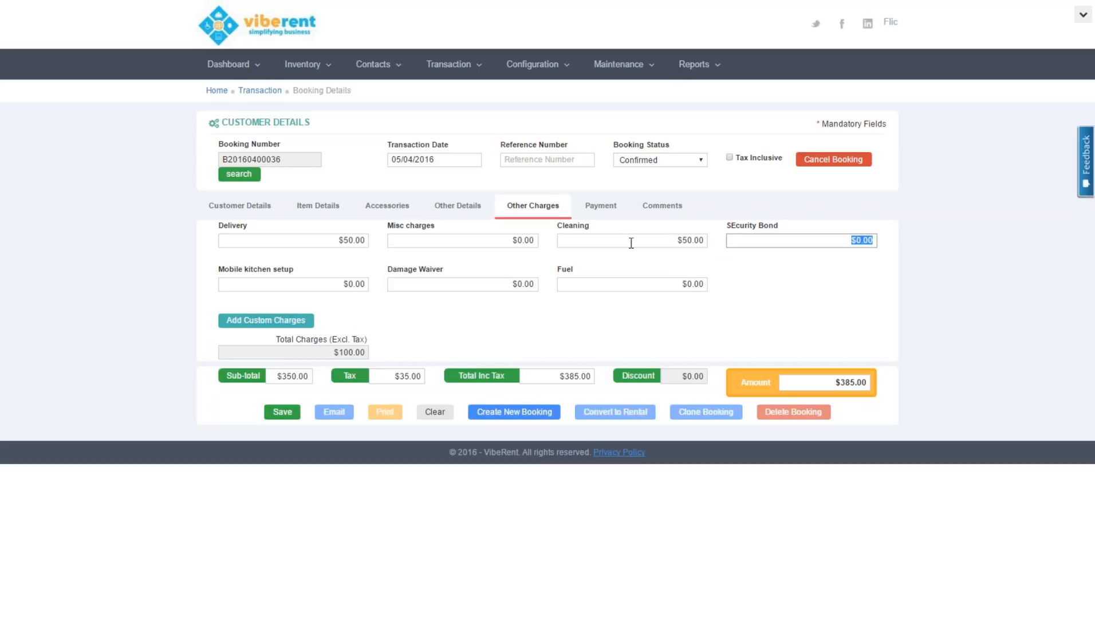
click(282, 413)
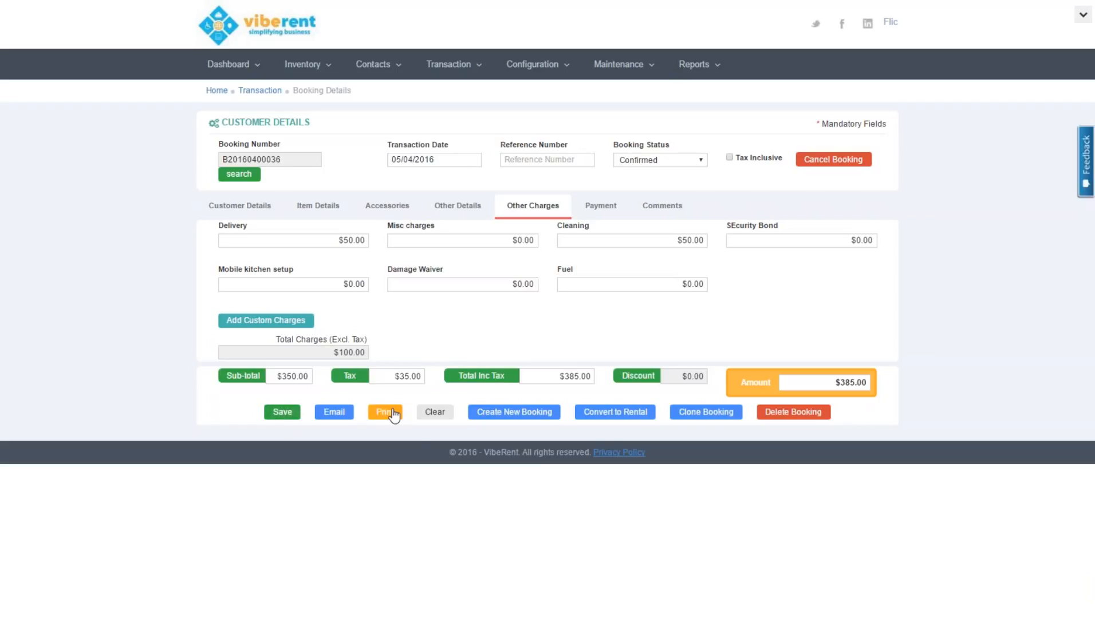
click(332, 413)
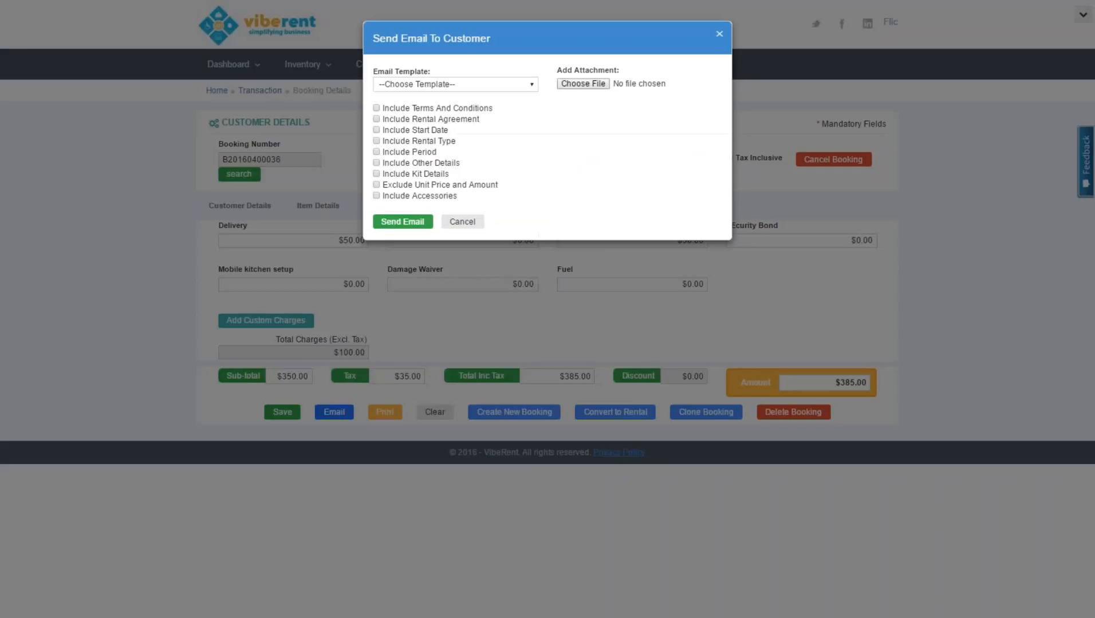
click(434, 85)
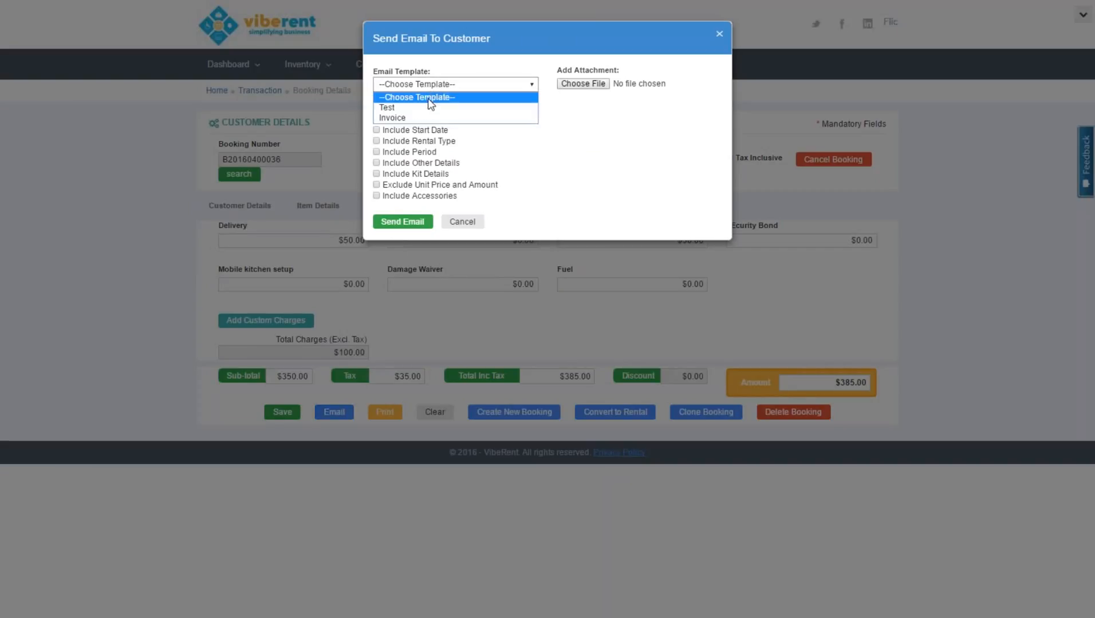
click(428, 118)
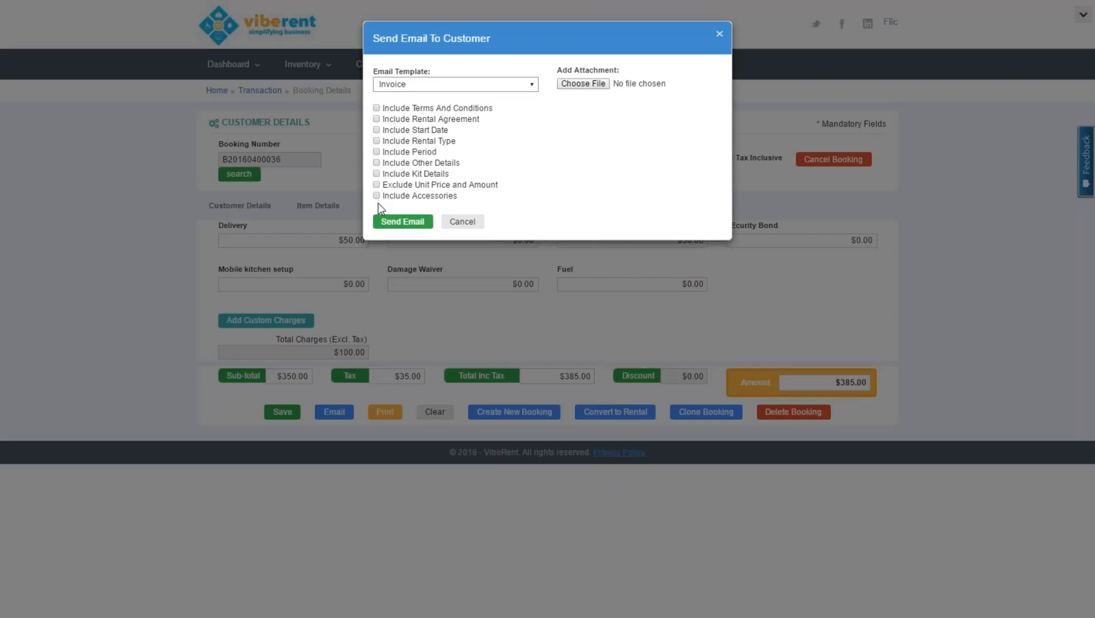
click(462, 223)
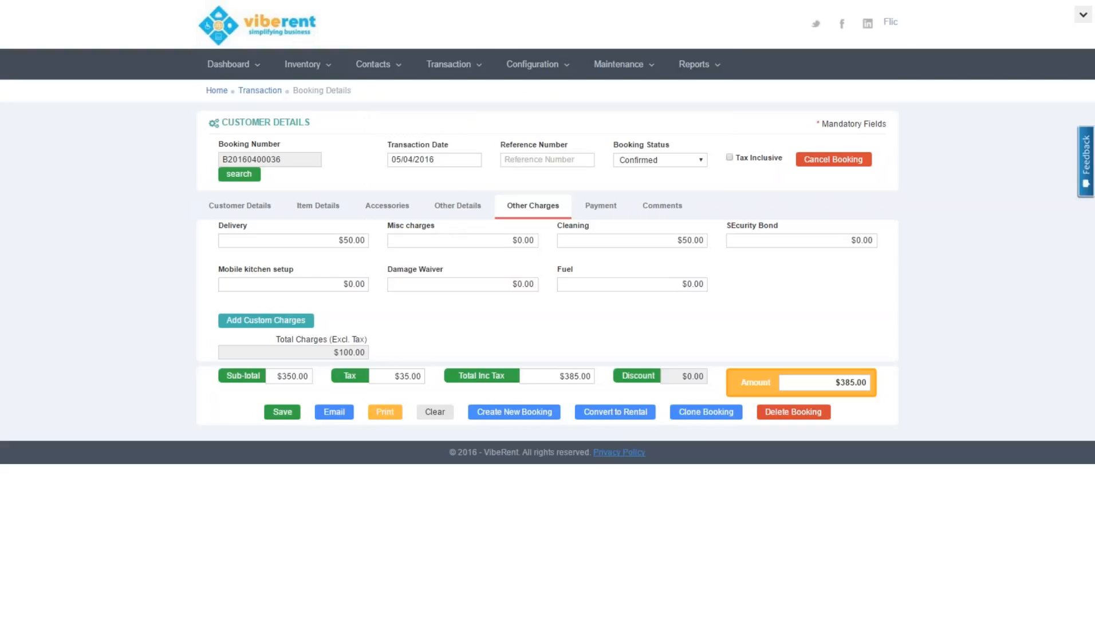
Preview the booking's printout with terms and conditions included, look through its pages, and close the preview
click(379, 411)
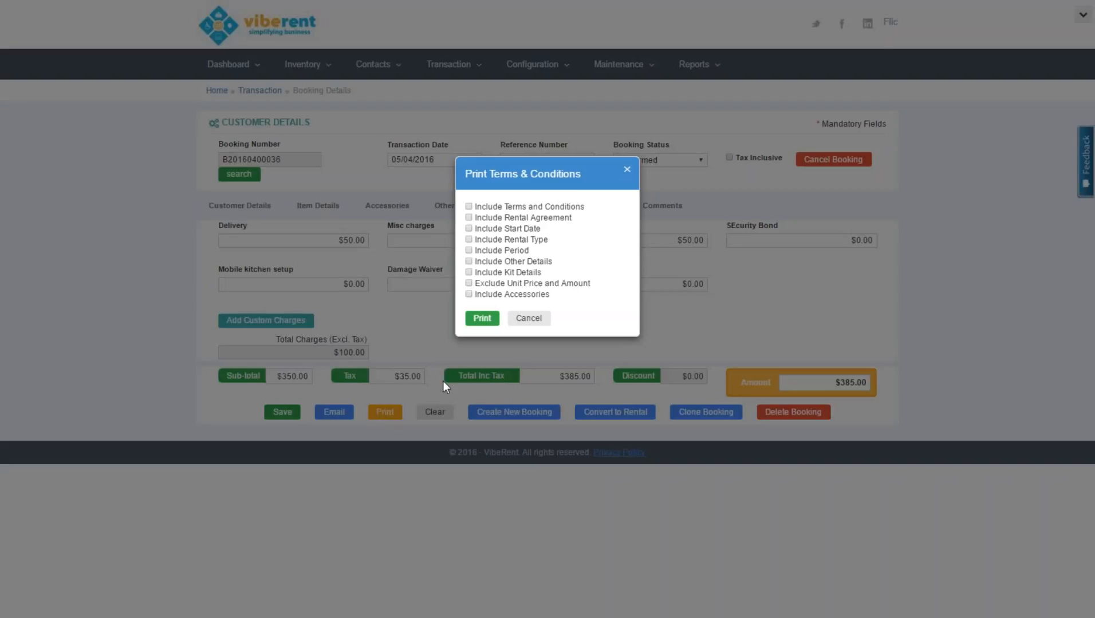
click(469, 206)
click(482, 319)
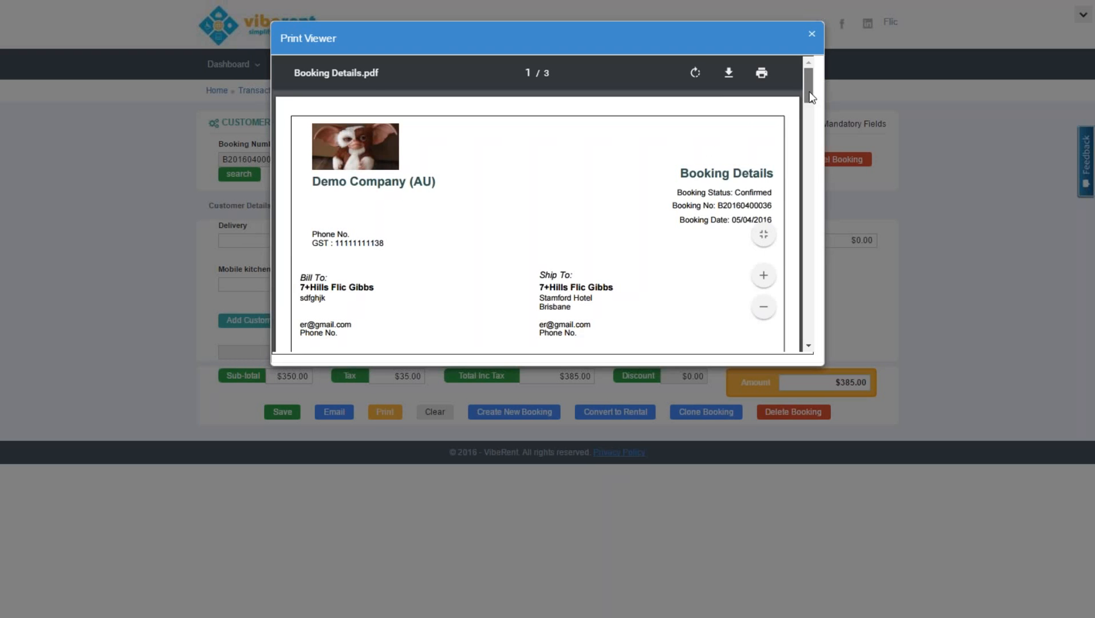
drag(811, 97, 825, 287)
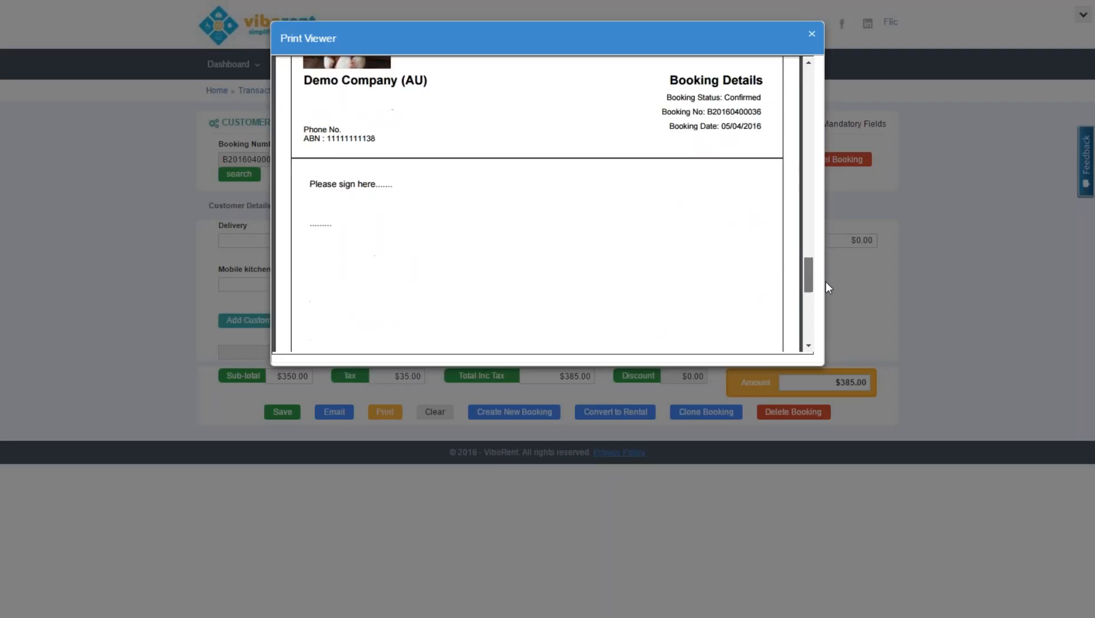
click(810, 37)
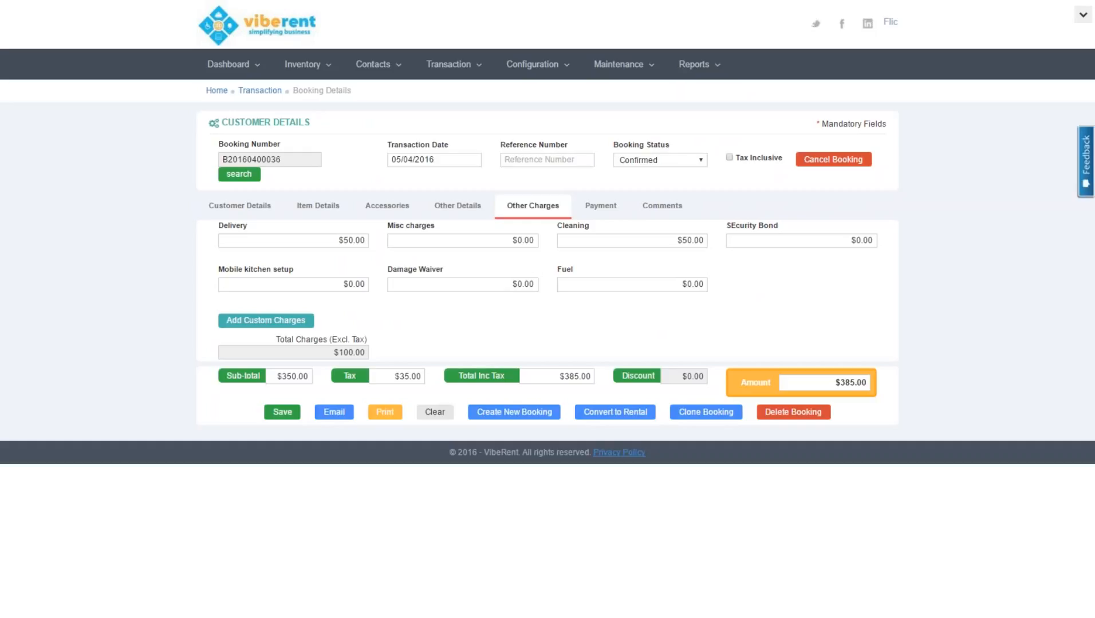
Add the comment "sdsdgdfgdf" to the booking and save it
click(649, 210)
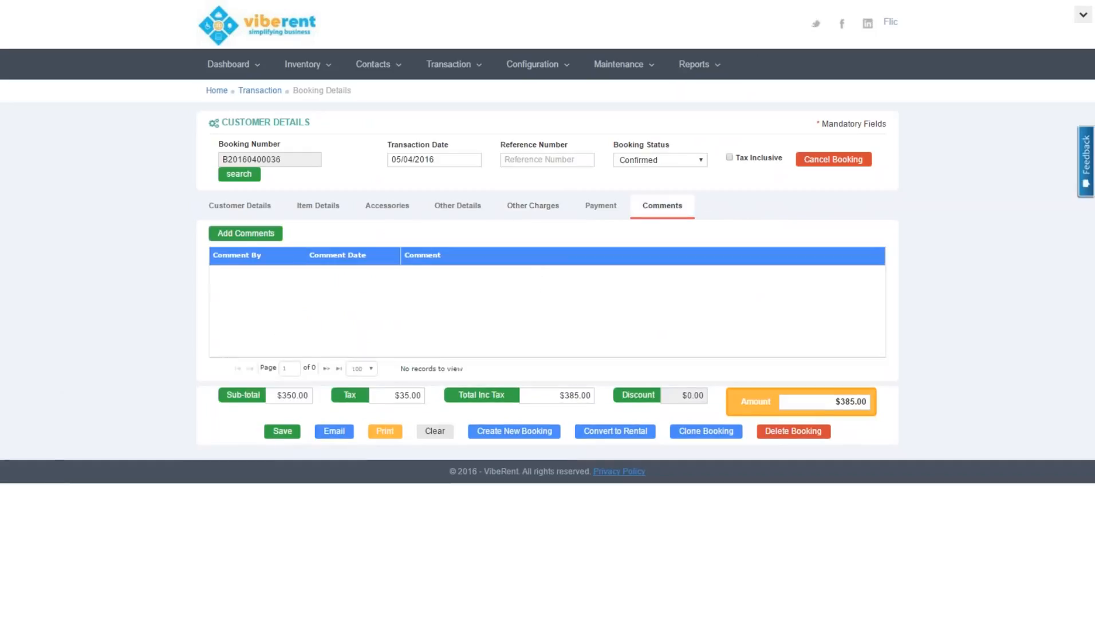
click(246, 233)
click(455, 258)
text(sdsdgdfgdf)
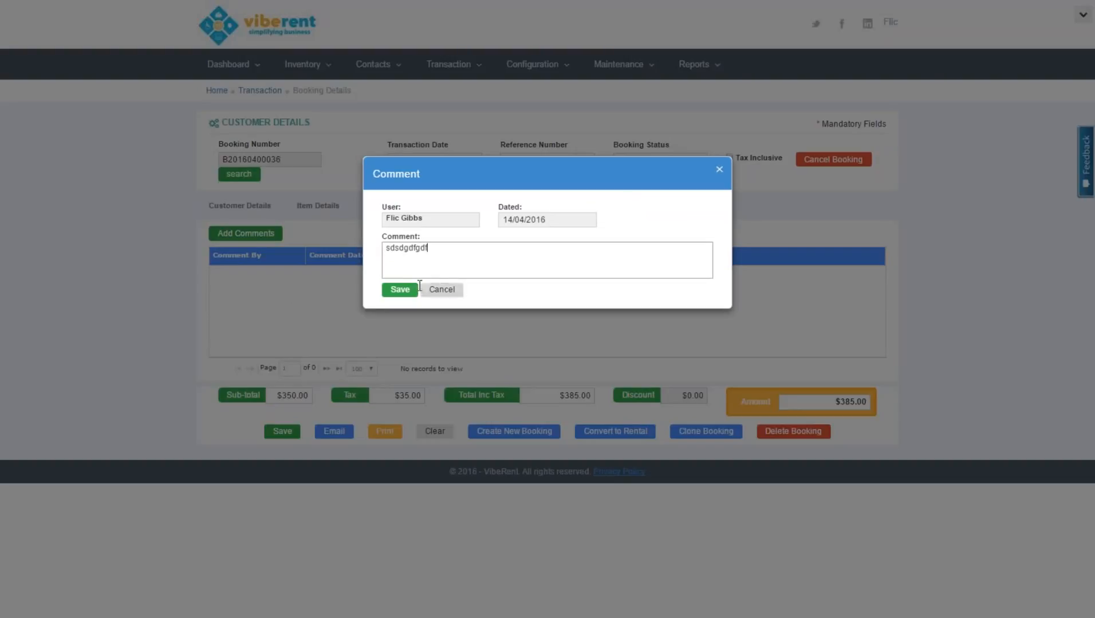
click(400, 290)
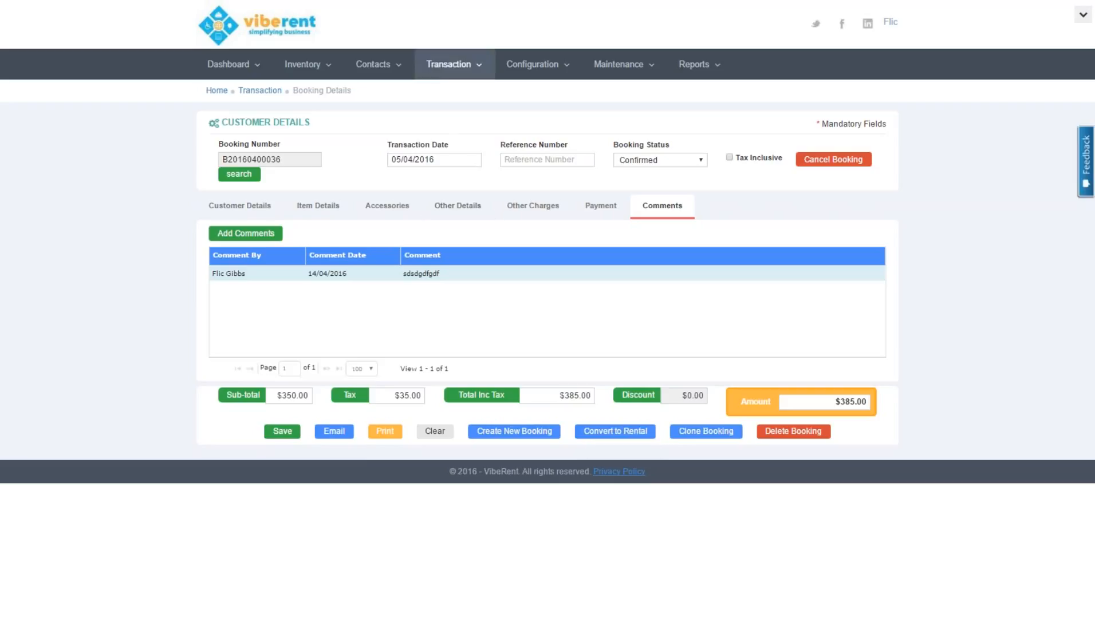
Open the Rental Transaction page
click(439, 68)
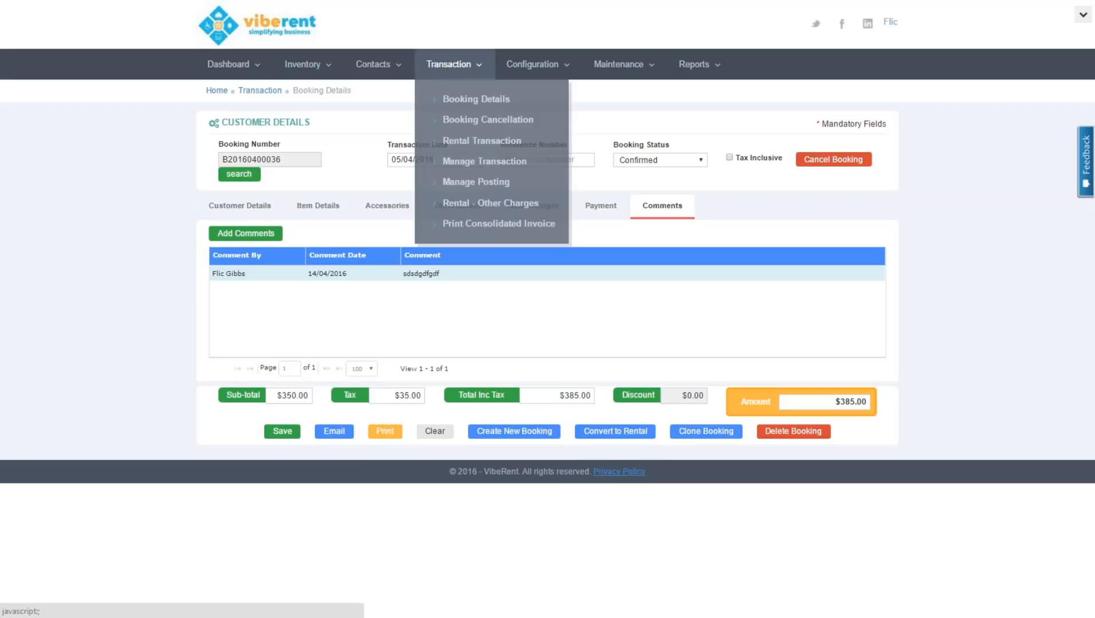
click(481, 138)
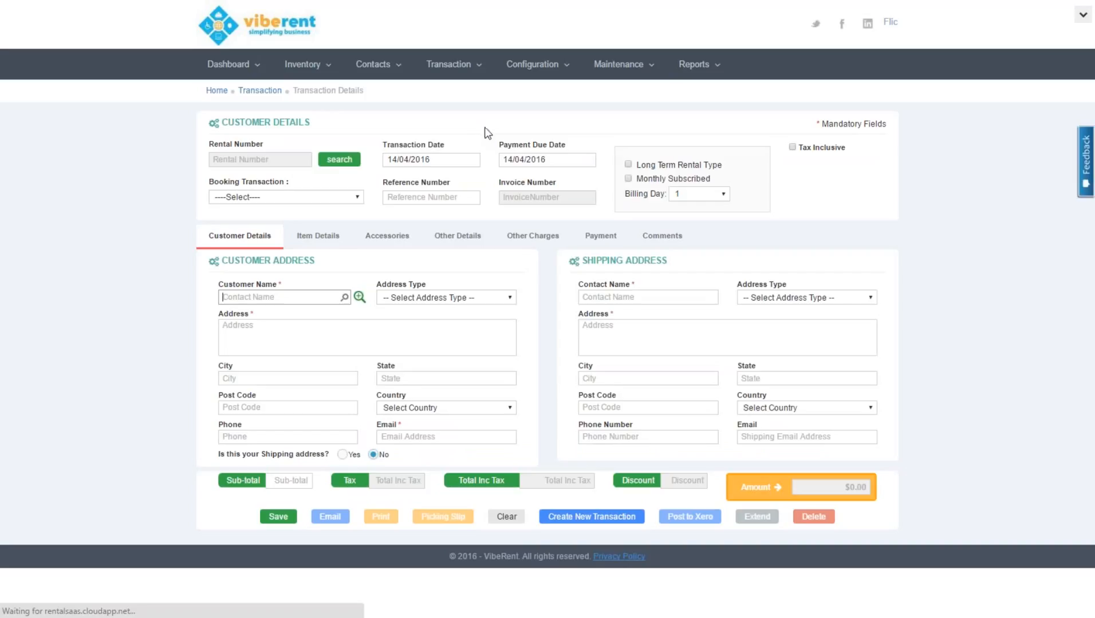
Load the existing rental dated 05/04/2016 and look through its item details, including the rates and amounts
click(336, 162)
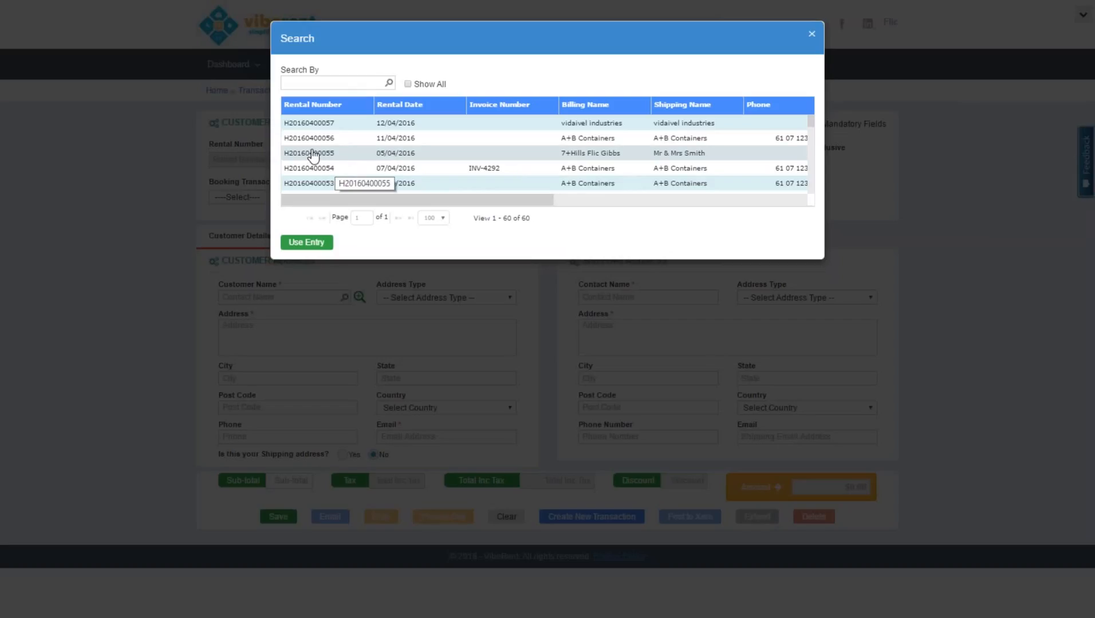
double_click(312, 155)
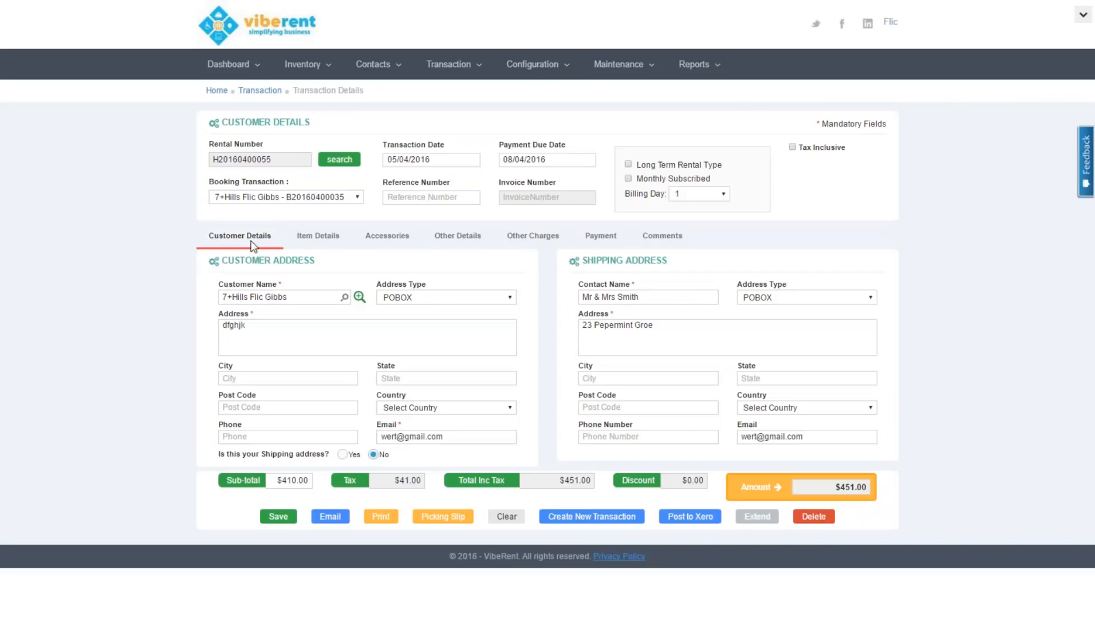
click(317, 236)
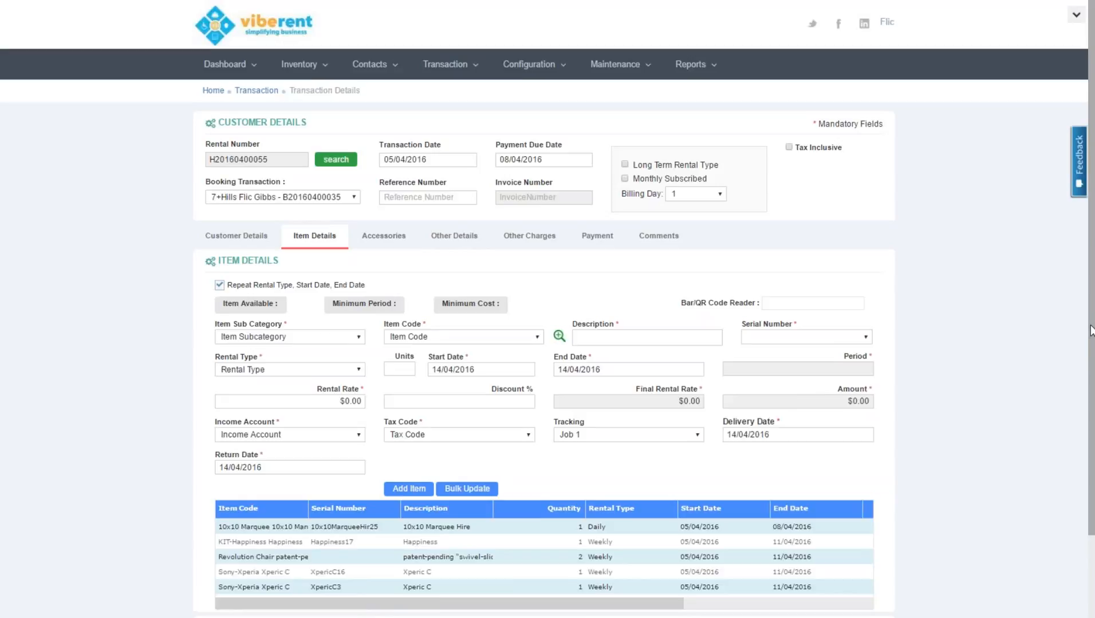
scroll(1090, 331, down, 2)
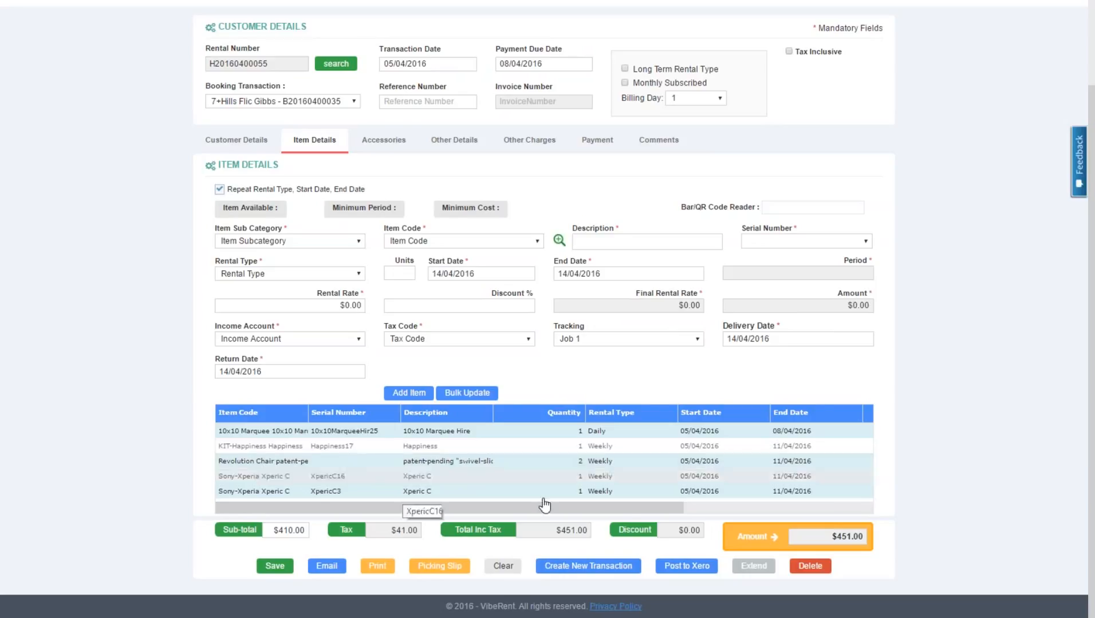
drag(624, 506, 825, 509)
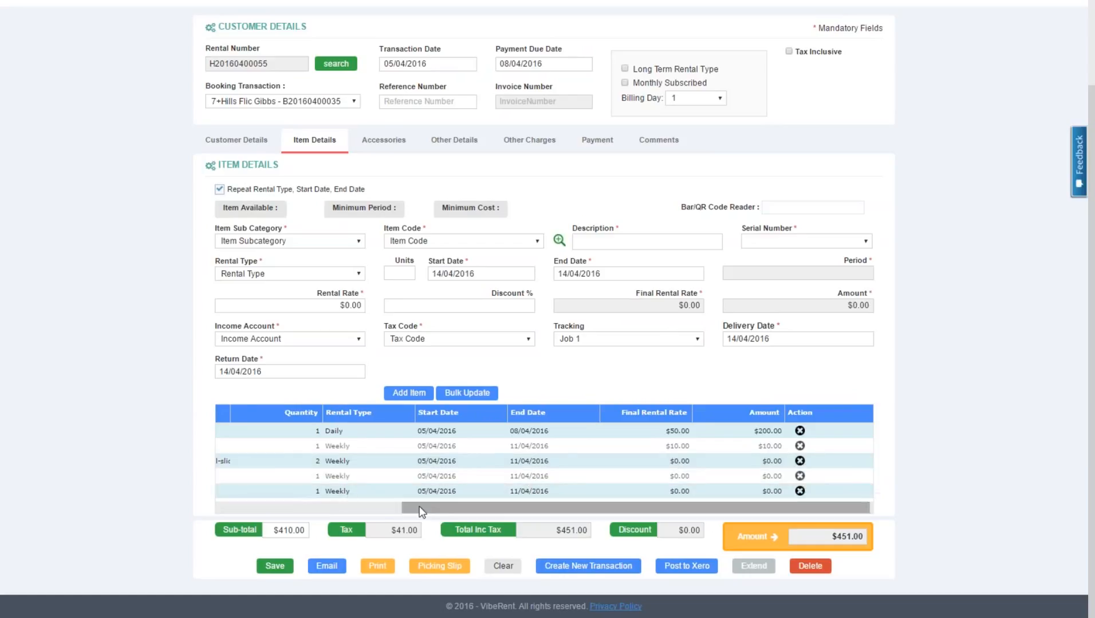
drag(421, 509, 207, 506)
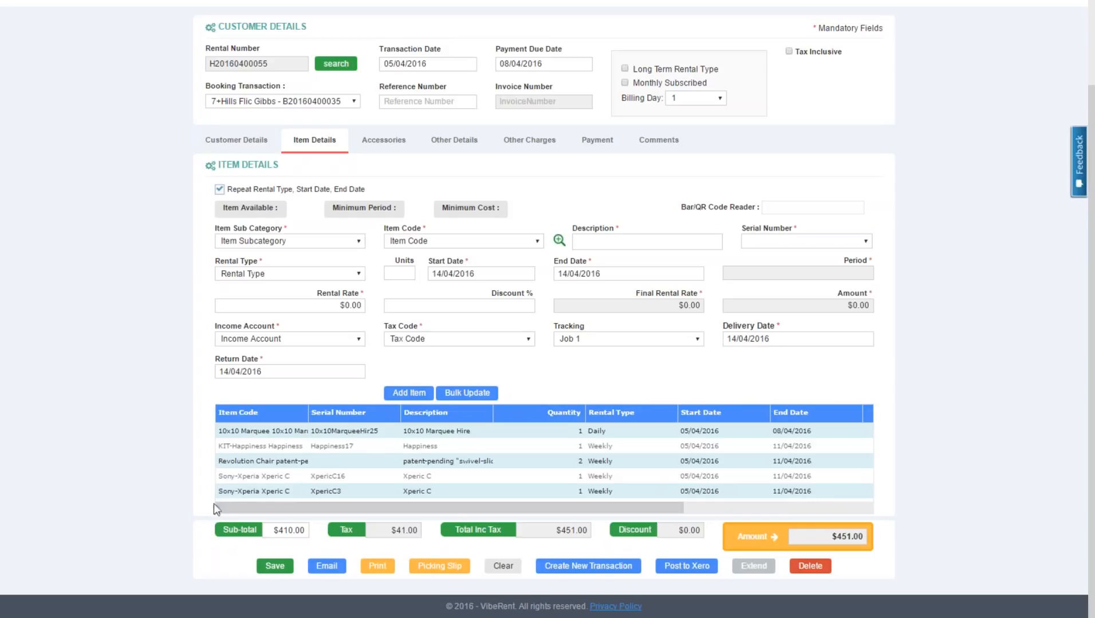
Preview the rental's picking slip for printing with accessories and other details included, look through its pages, and close the preview
click(442, 565)
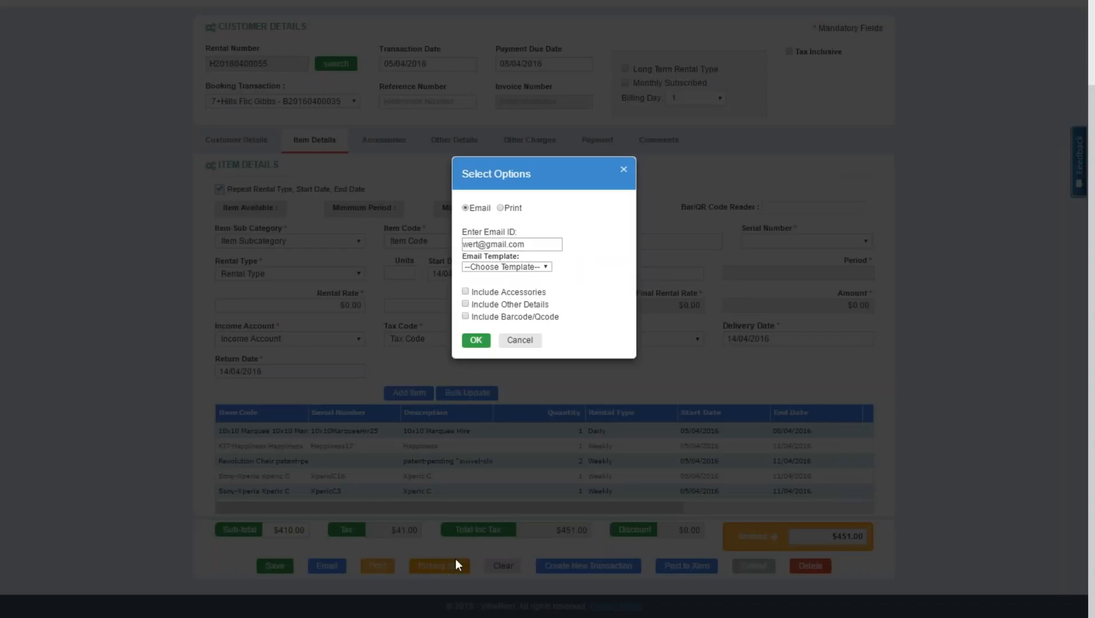
click(500, 208)
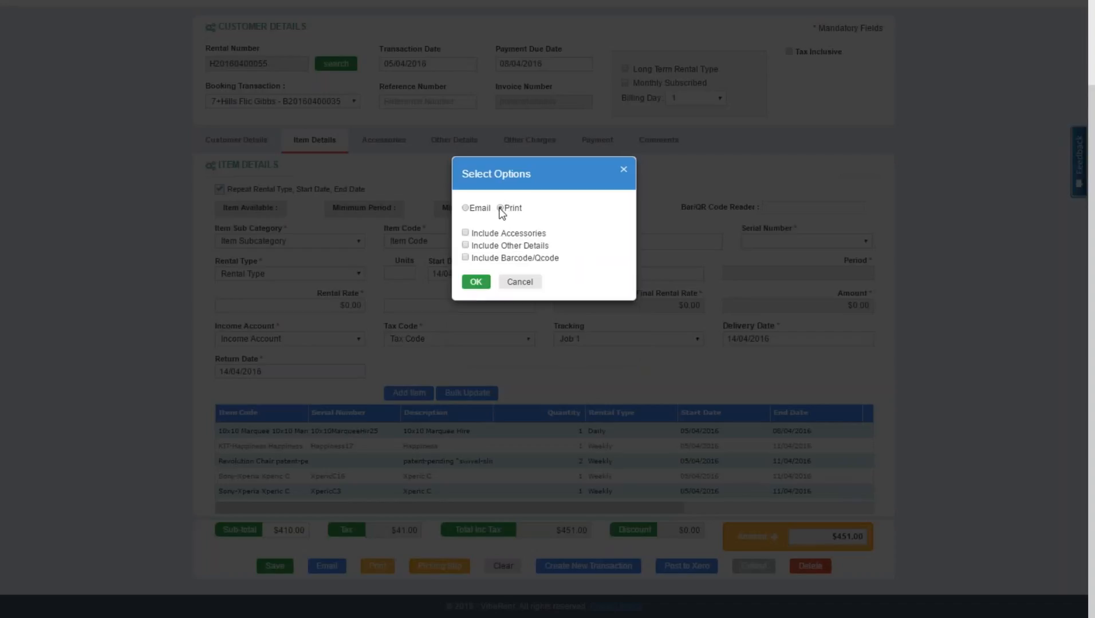
click(465, 233)
click(465, 245)
click(474, 282)
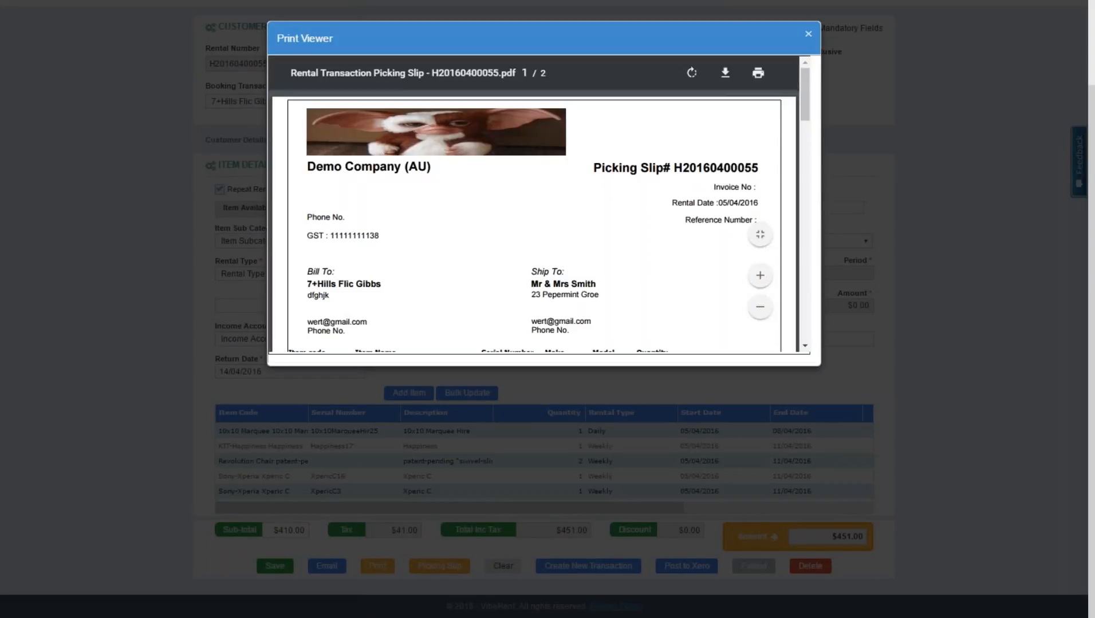
drag(802, 112, 854, 327)
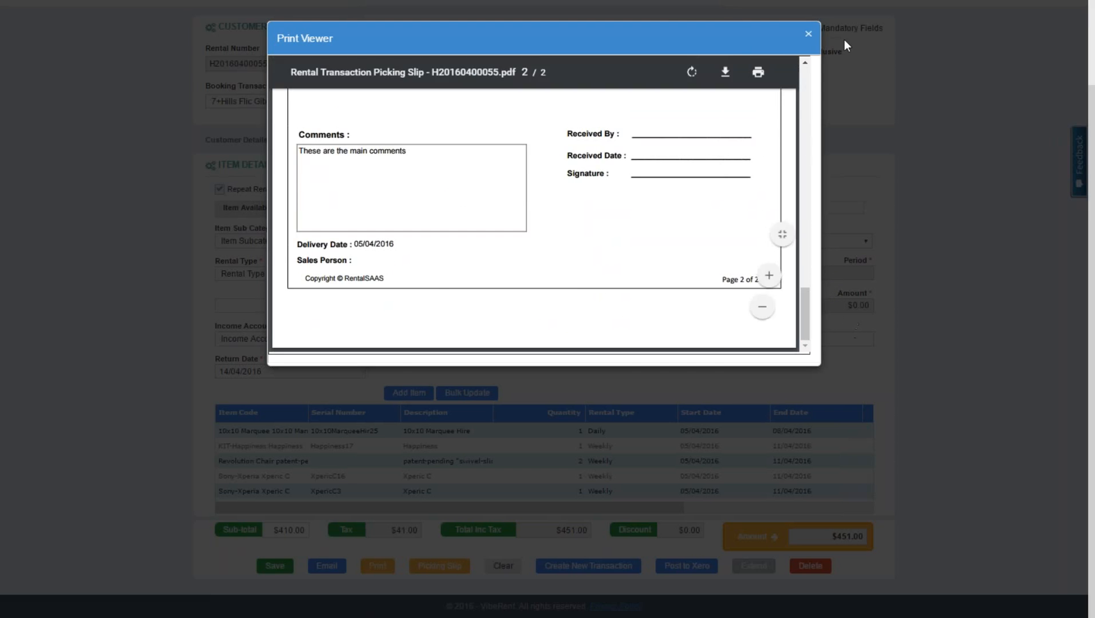
click(808, 34)
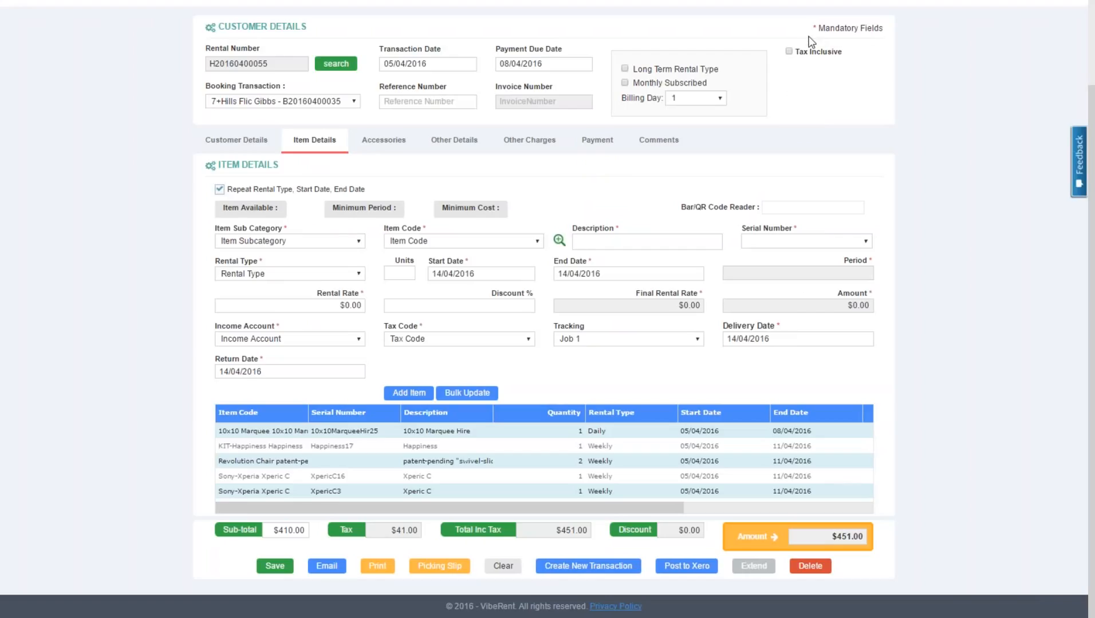
Set the rental transaction's billing day to 16
scroll(838, 174, up, 3)
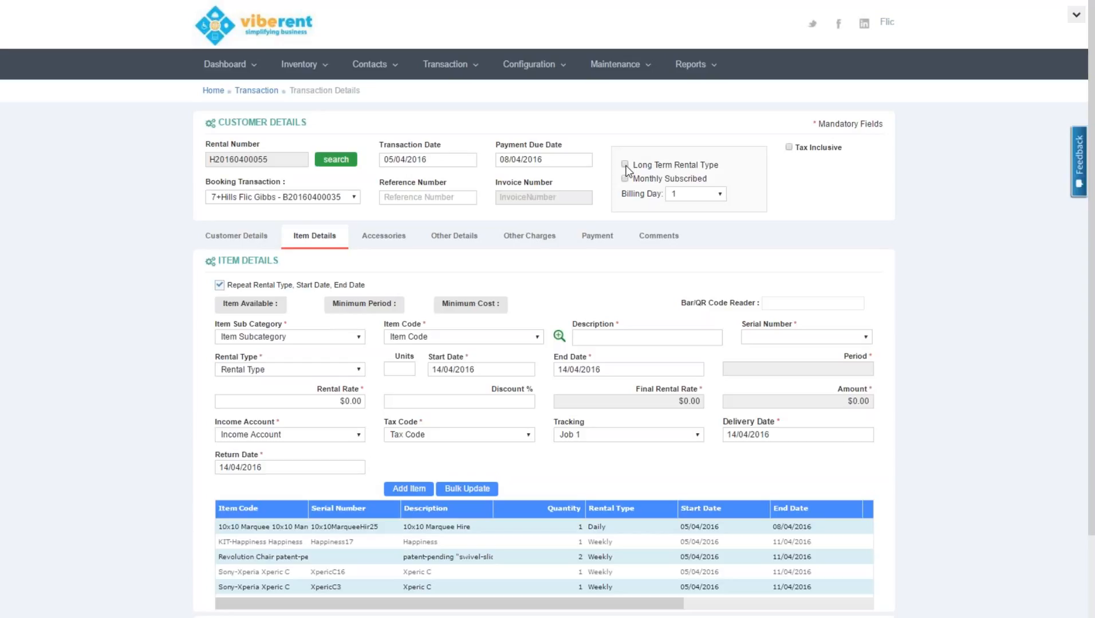
click(719, 195)
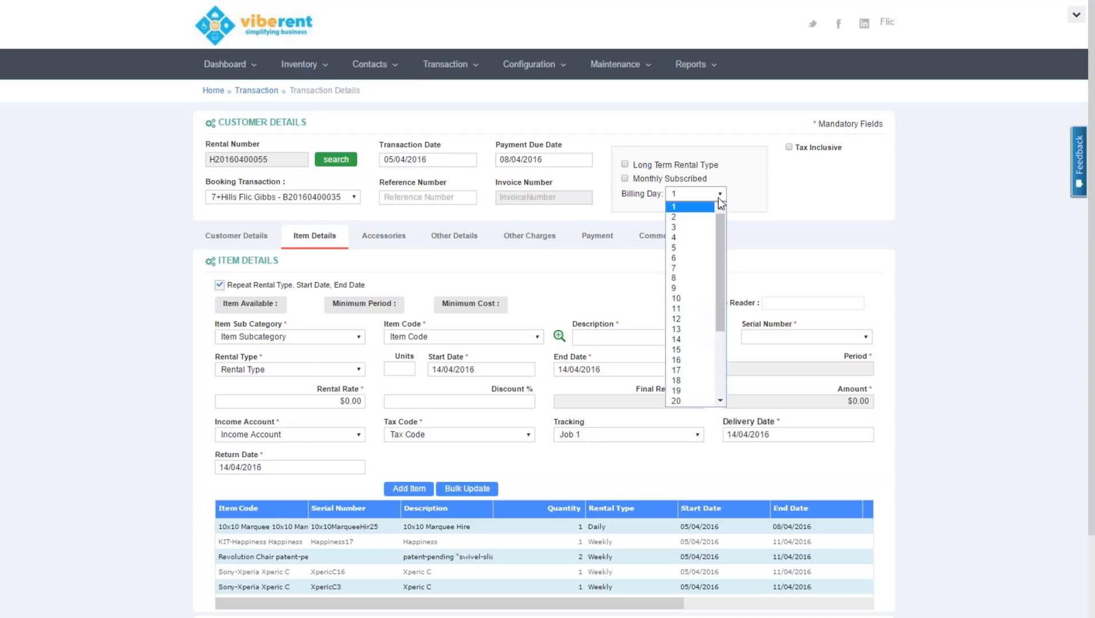
click(680, 361)
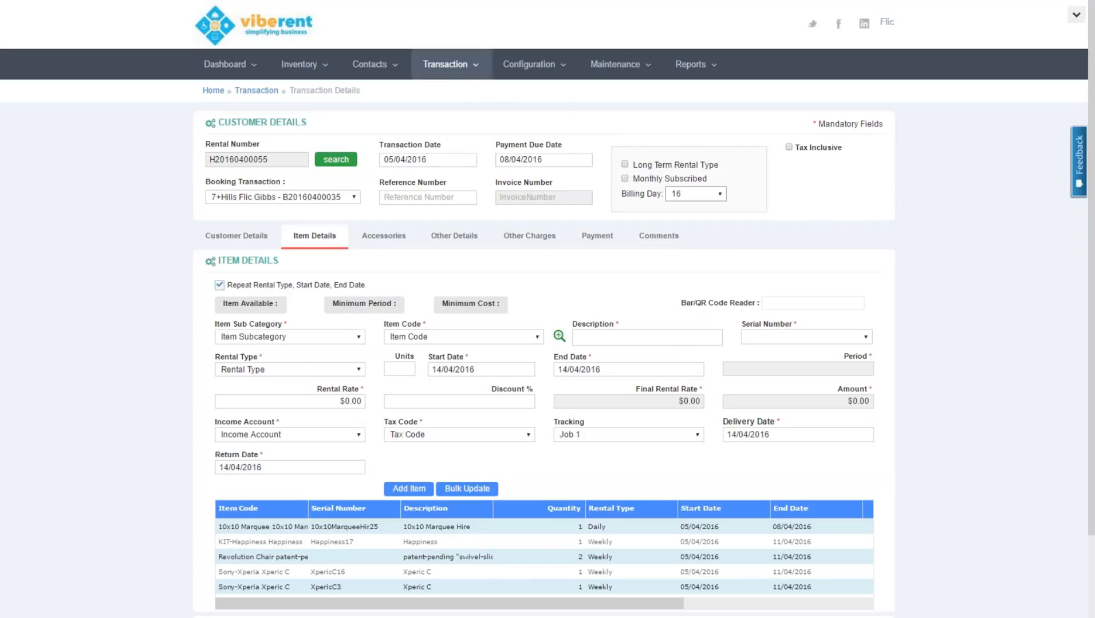
Open the Manage Posting page and select all the invoices in the invoice list
click(462, 69)
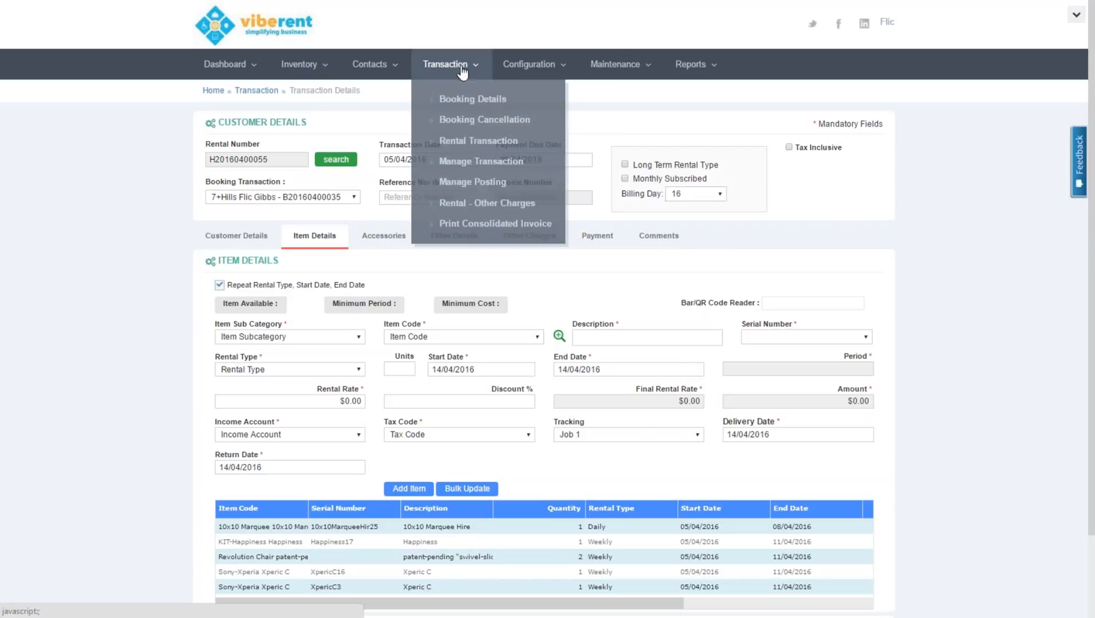
click(472, 182)
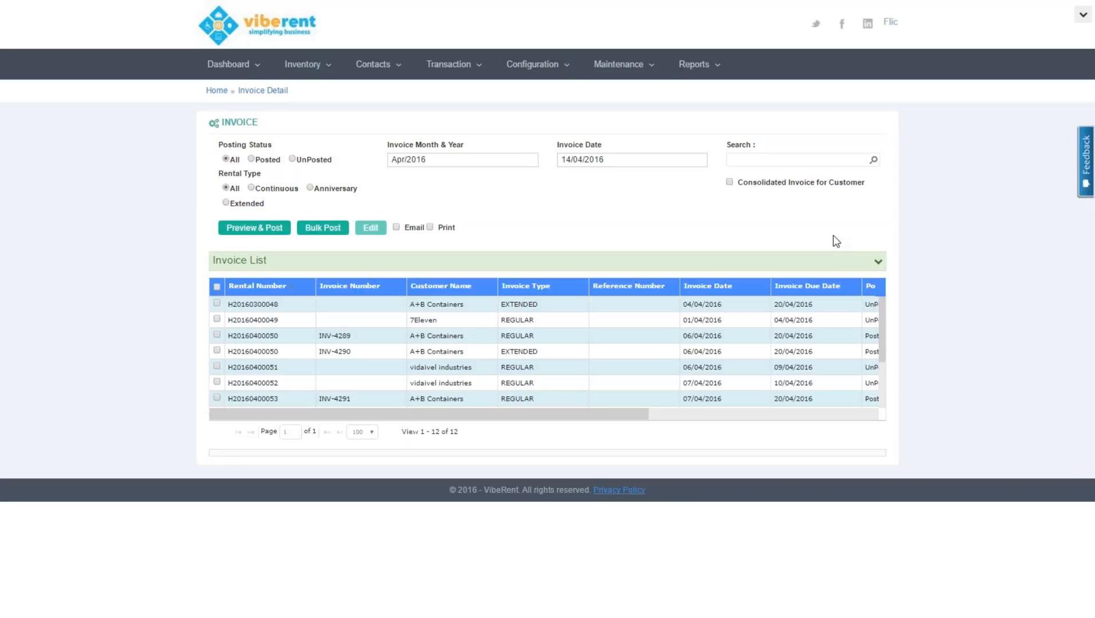
click(218, 305)
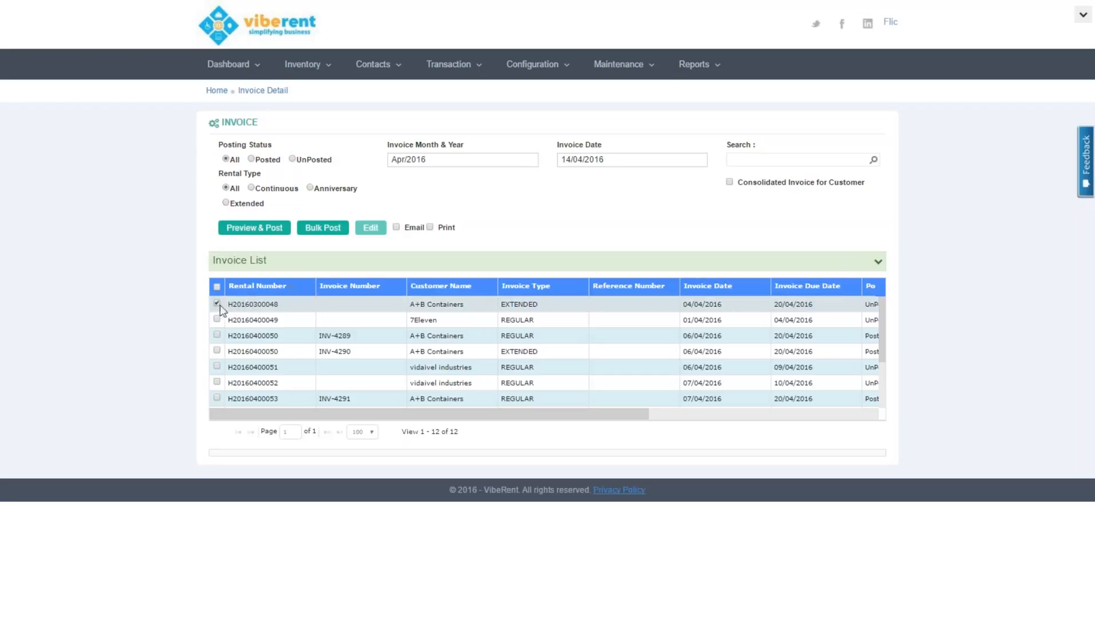
click(217, 319)
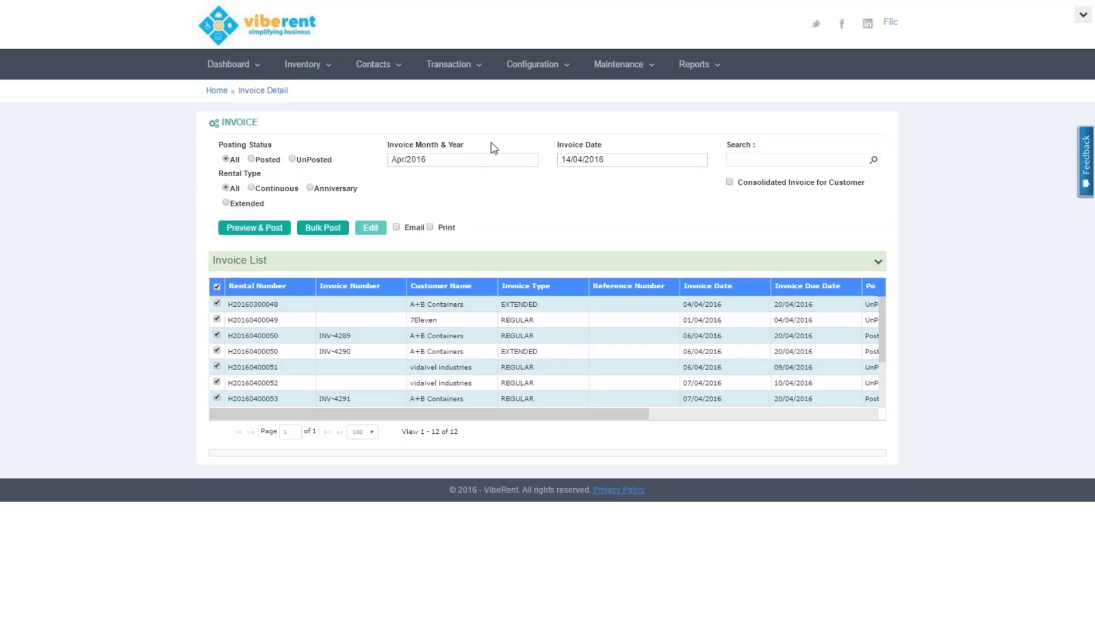
Open the Manage Transaction page and select the A+B Containers rental dated 07/04/2016, with actions set to Item Wise
mouse_move(469, 74)
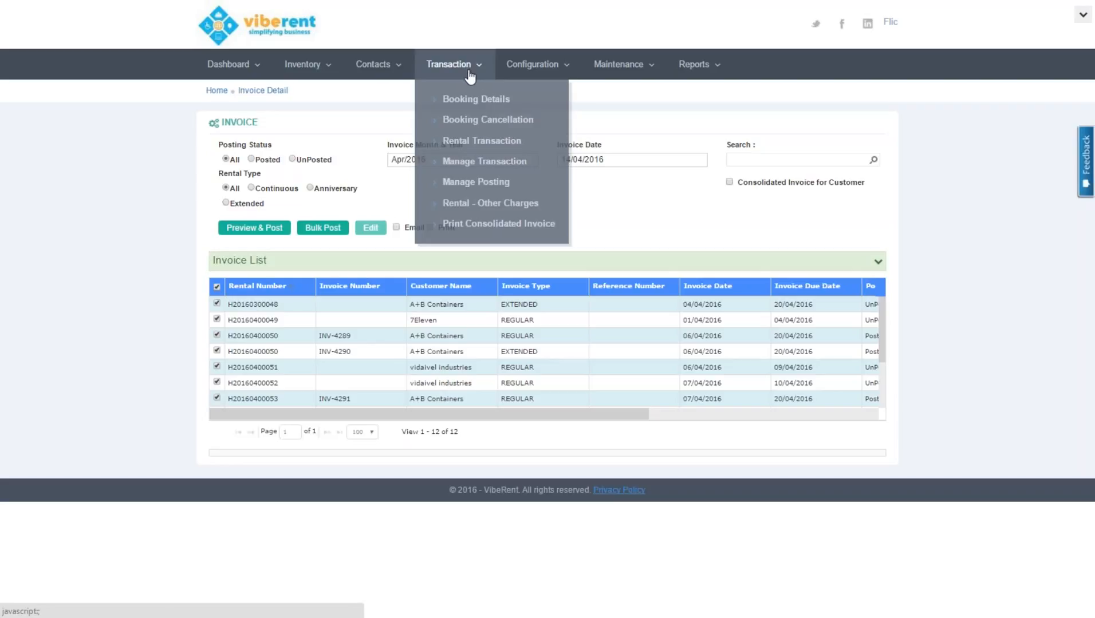
click(466, 163)
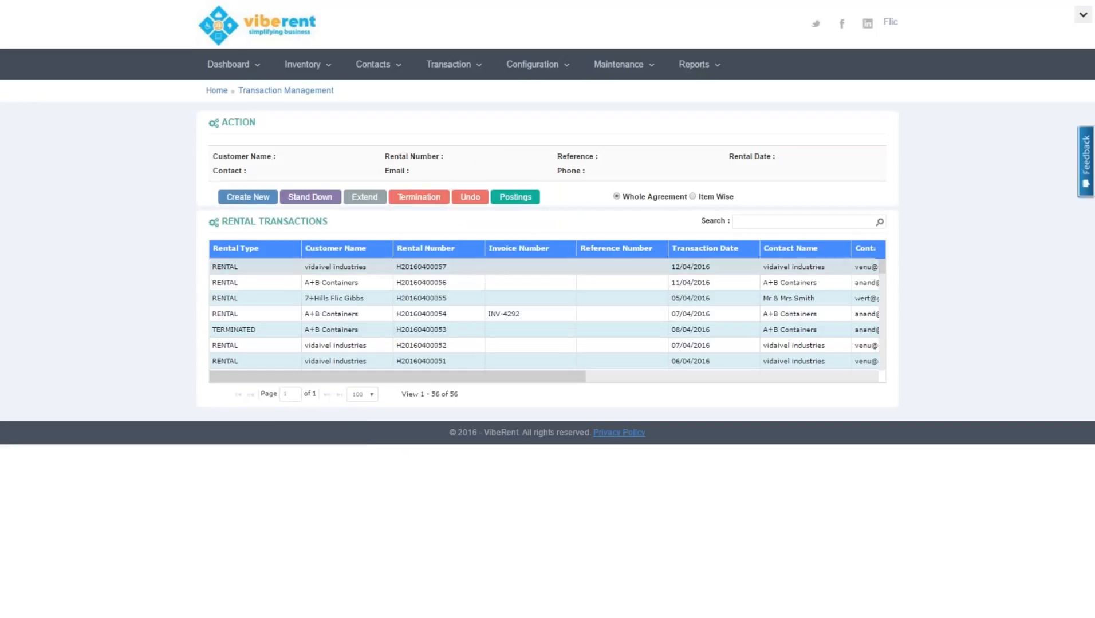
double_click(221, 300)
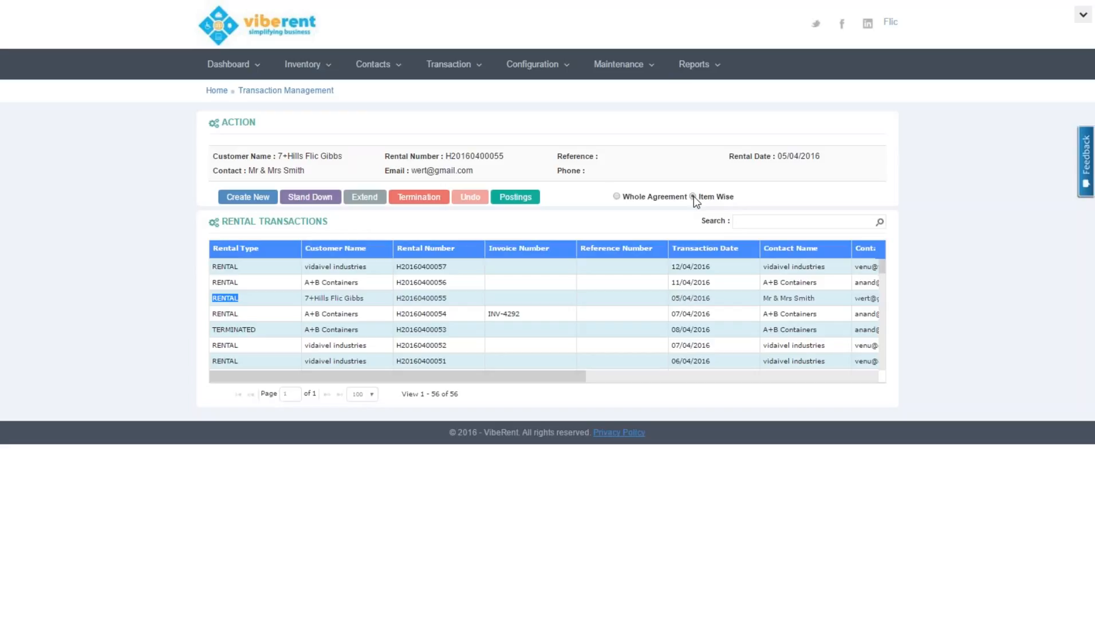
click(343, 315)
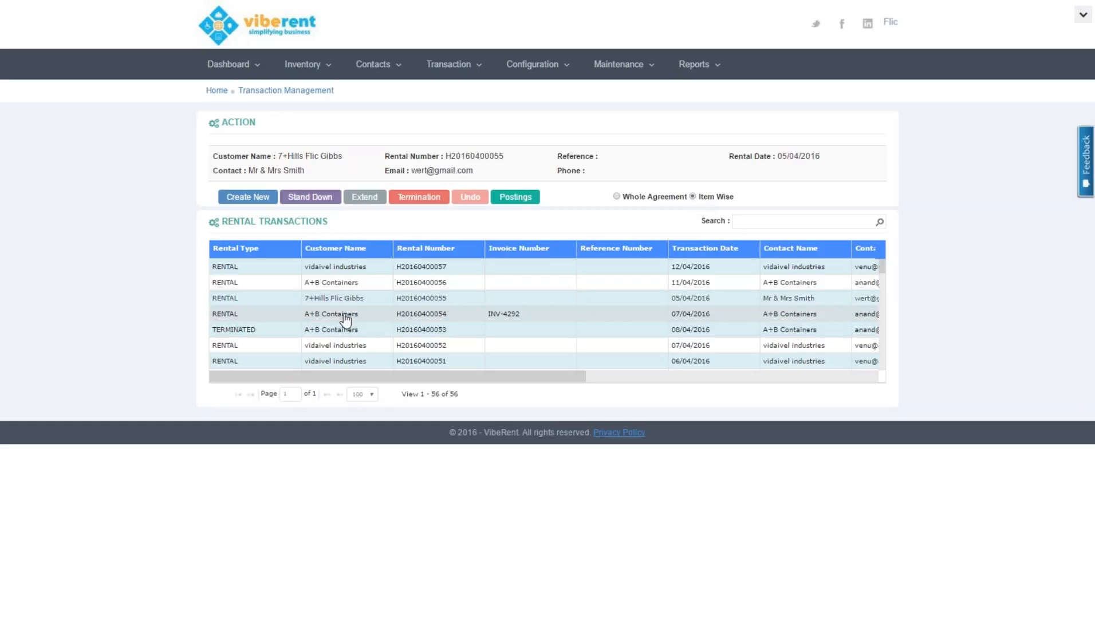
double_click(345, 316)
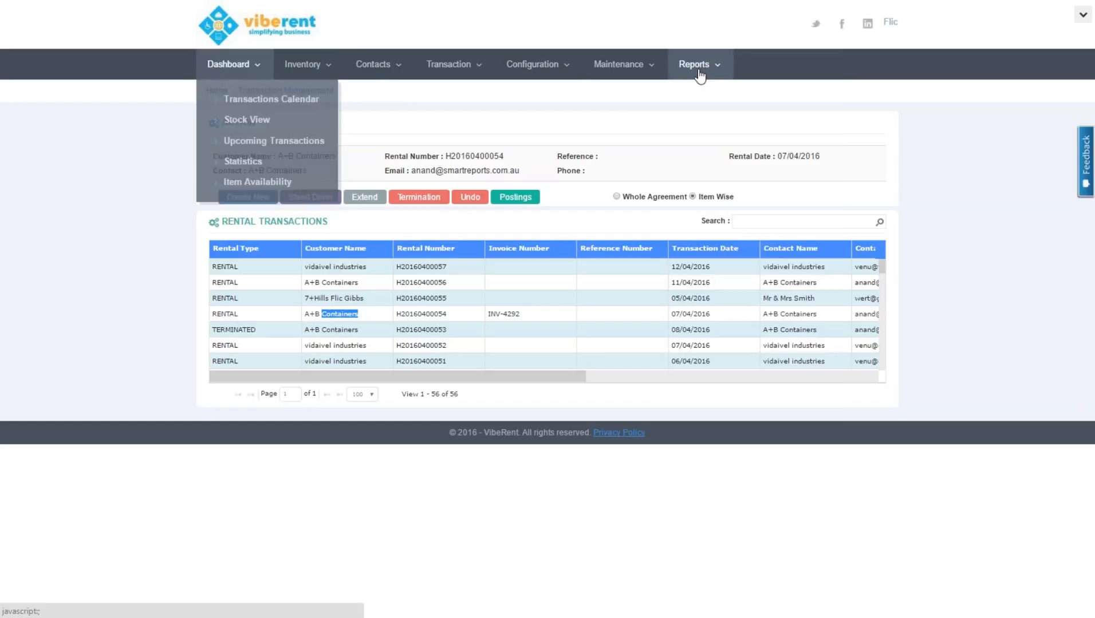
mouse_move(700, 74)
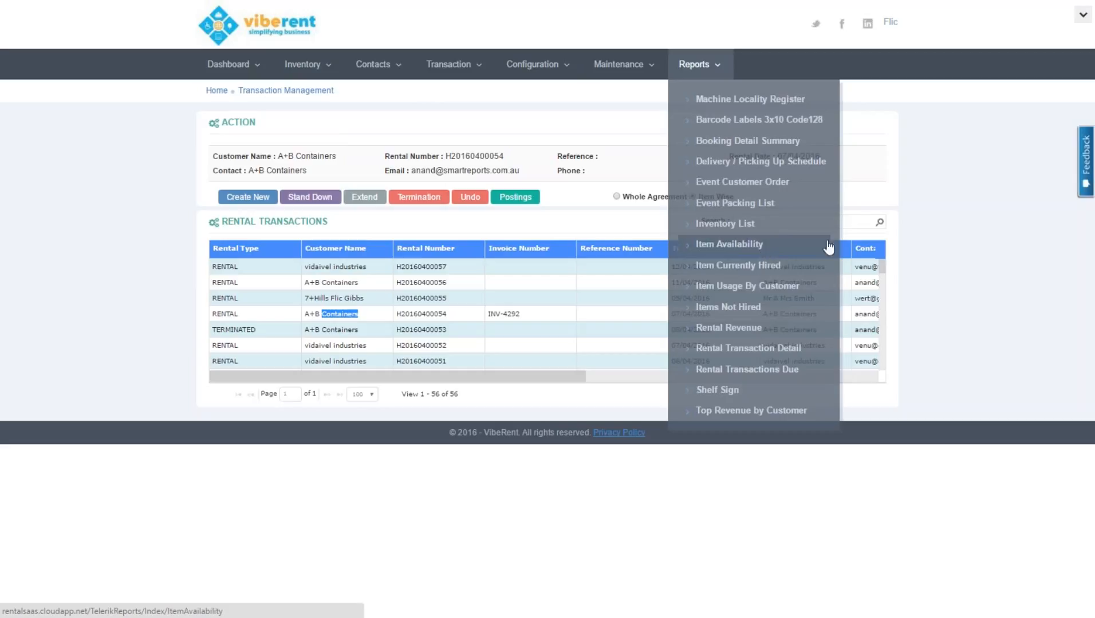
click(1001, 217)
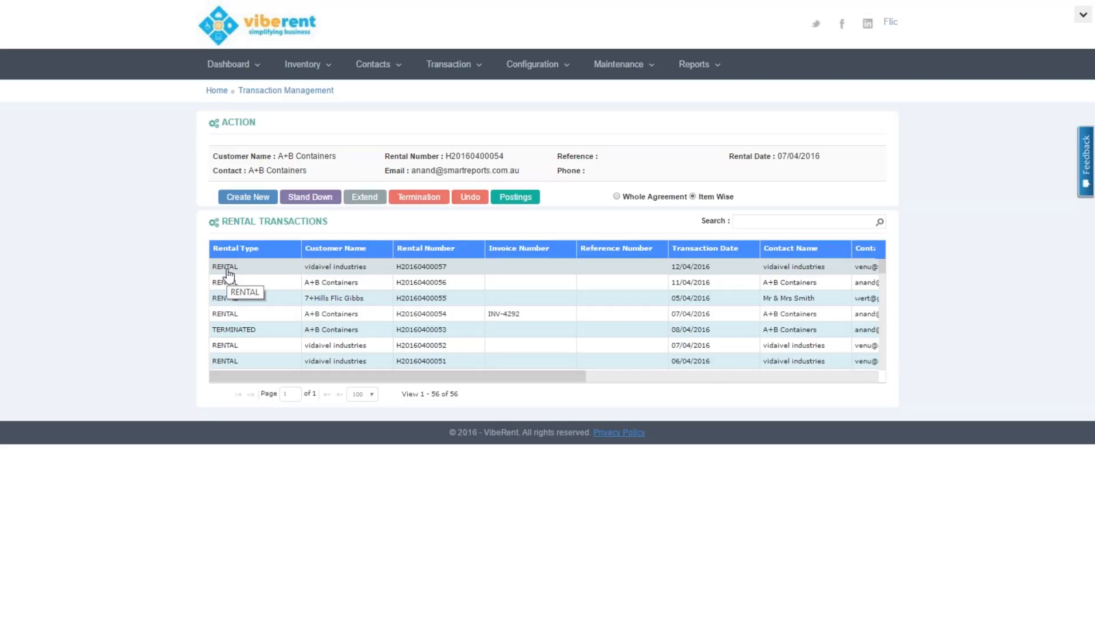
Start a service schedule for the 10x10 Marquee item with serial number 10x10MarqueeHir11 and service type 10k Service
click(614, 66)
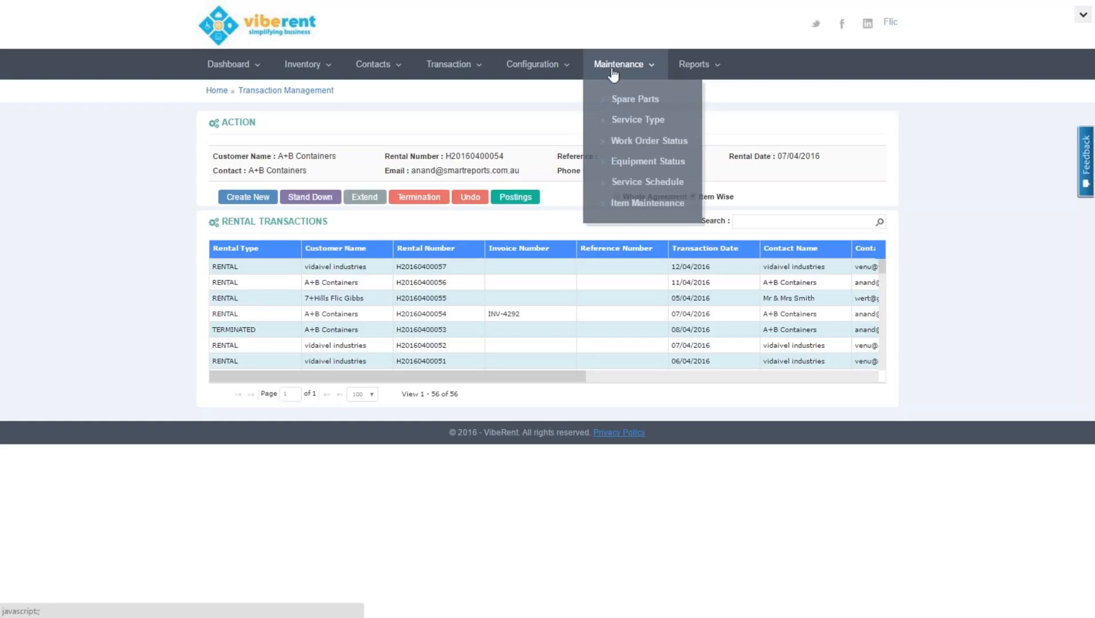
click(622, 183)
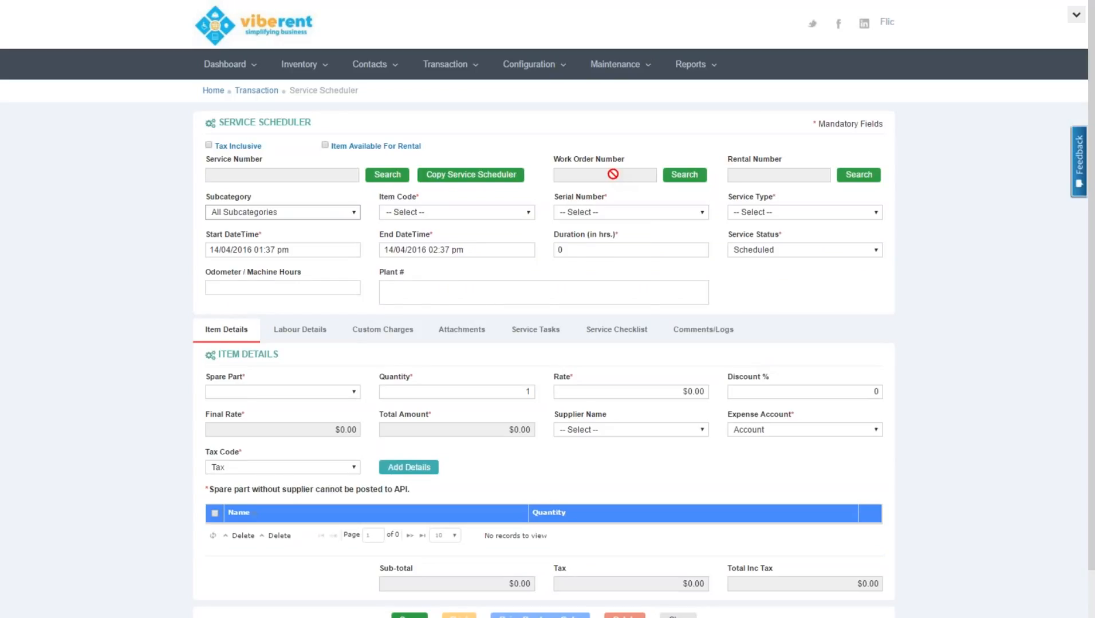
click(450, 211)
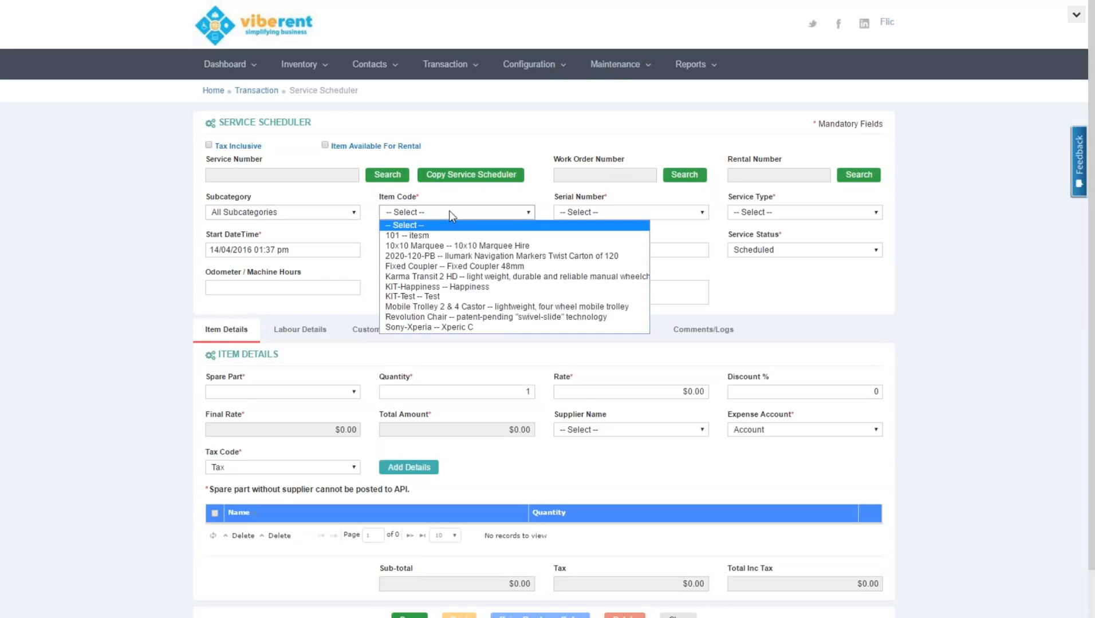
click(442, 246)
click(668, 213)
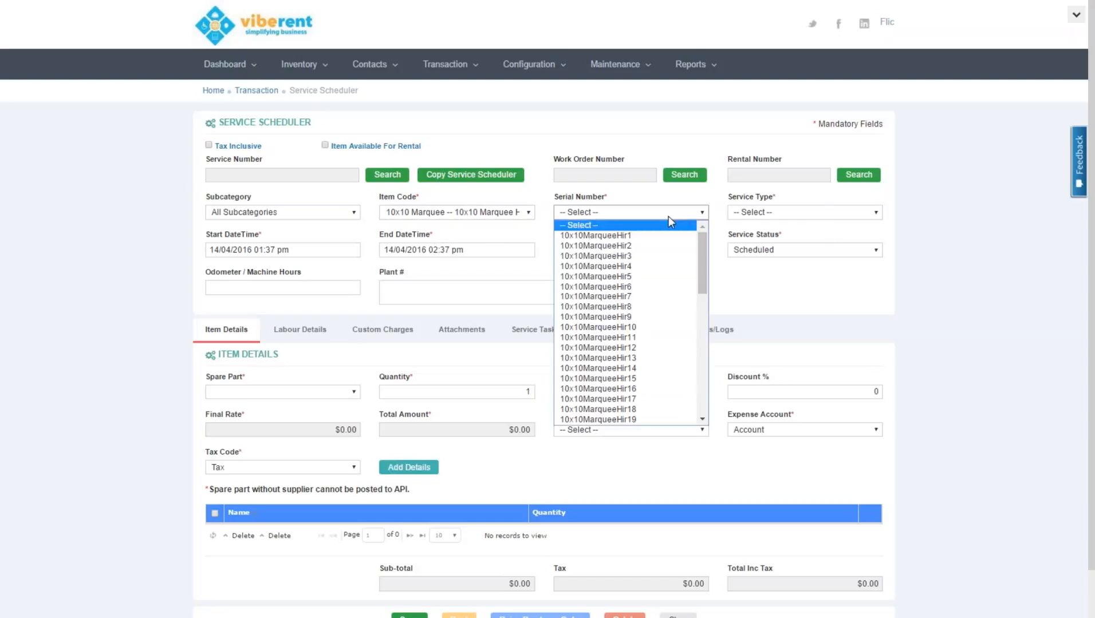
click(624, 337)
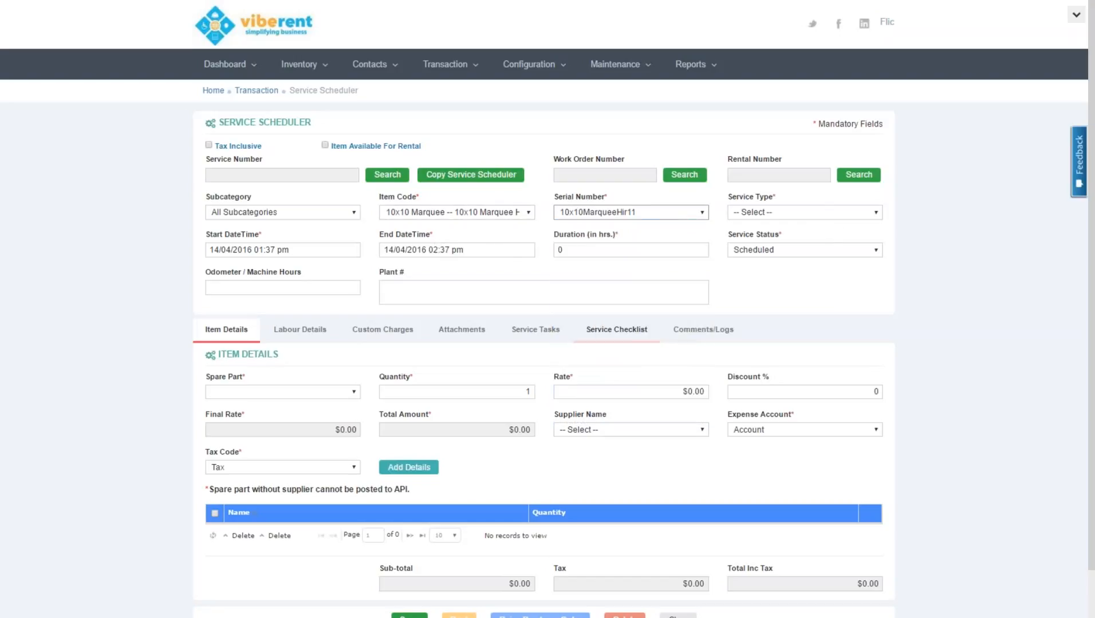
click(824, 215)
click(813, 236)
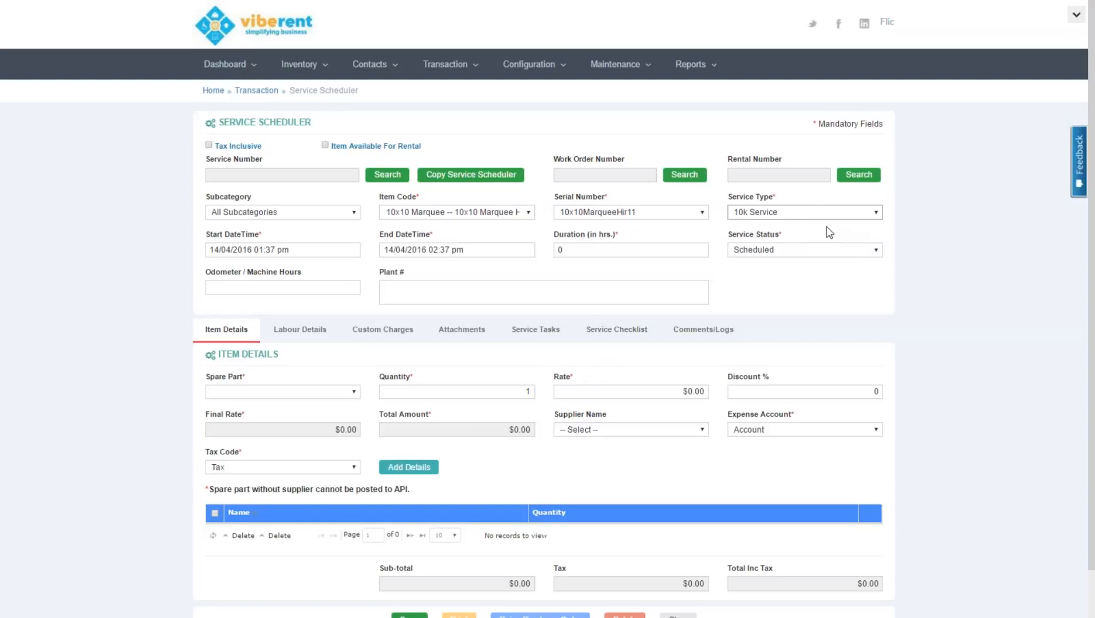
Set the service's odometer/machine hours to 3456 and check the available spare parts
click(619, 68)
click(351, 285)
text(3456)
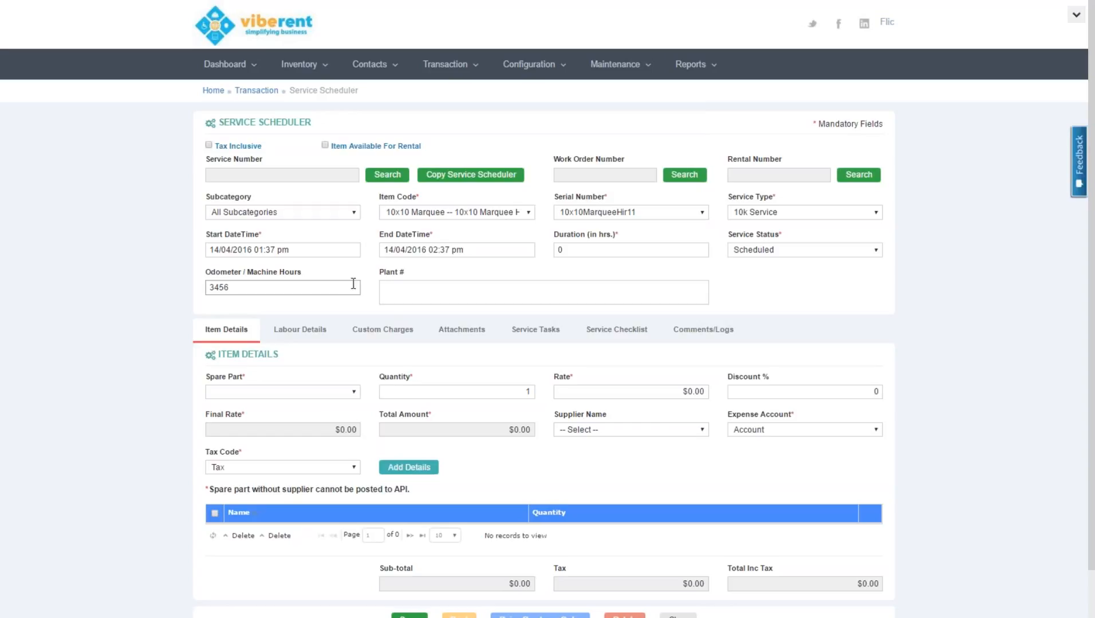
click(315, 396)
click(328, 393)
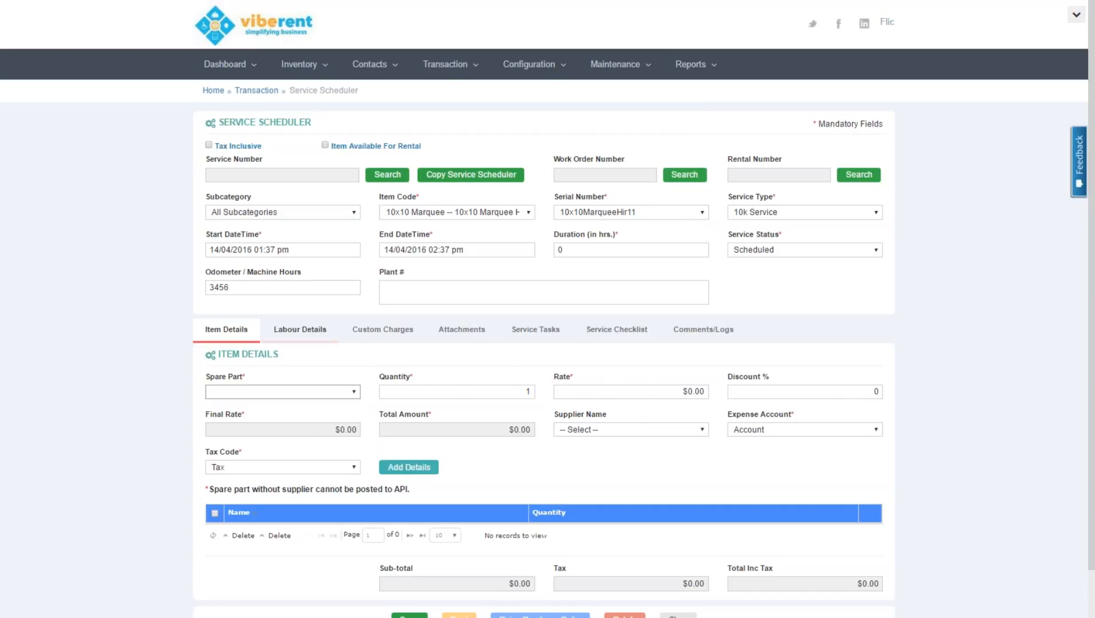
Enter the internal worker's name in the labour details of the 10x10 Marquee service schedule
click(300, 330)
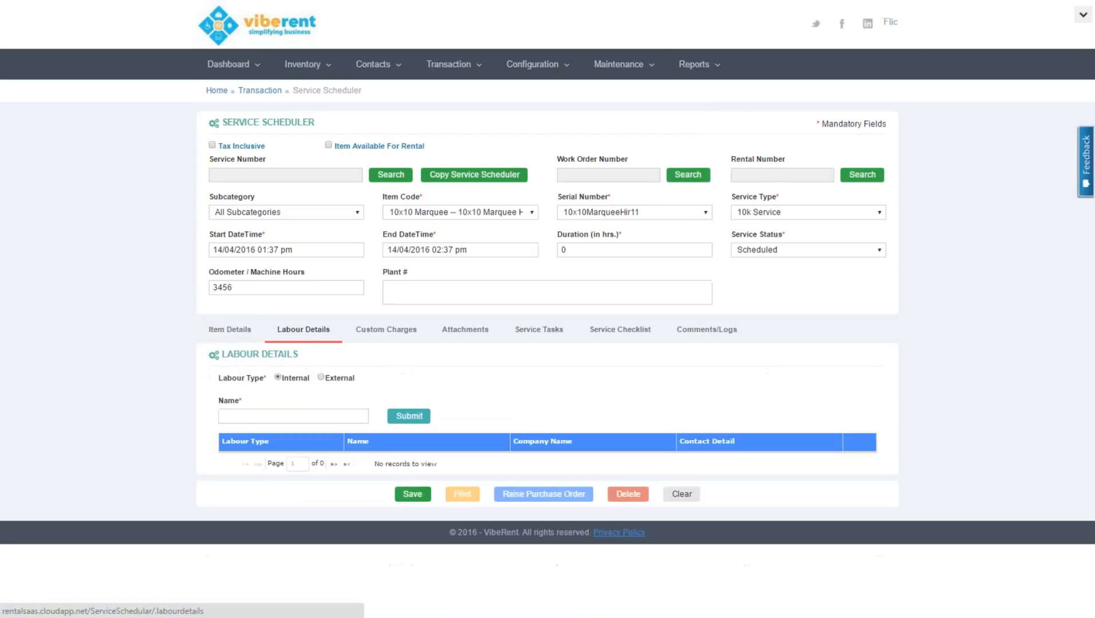
click(287, 418)
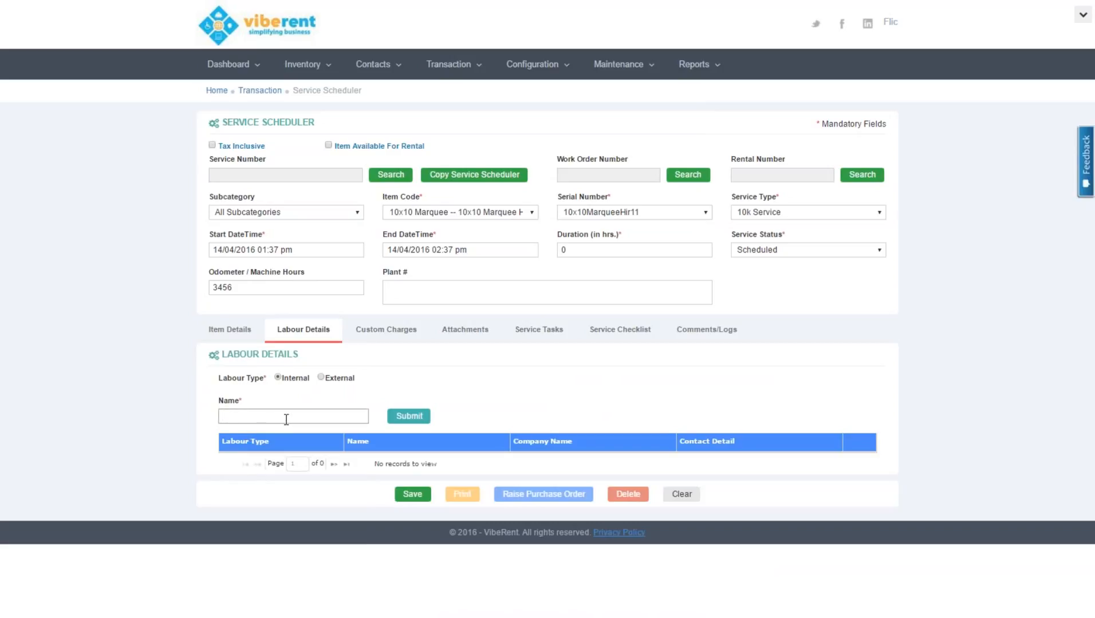
text(John)
Review the service schedule's custom charges, attachments, service tasks and service checklist
click(414, 343)
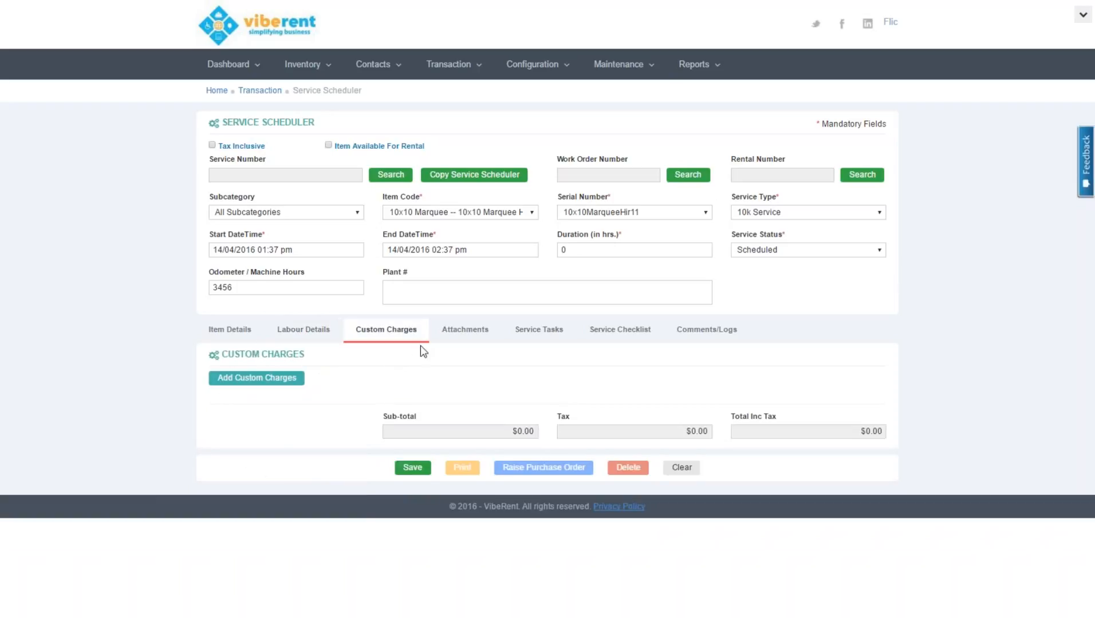
click(455, 336)
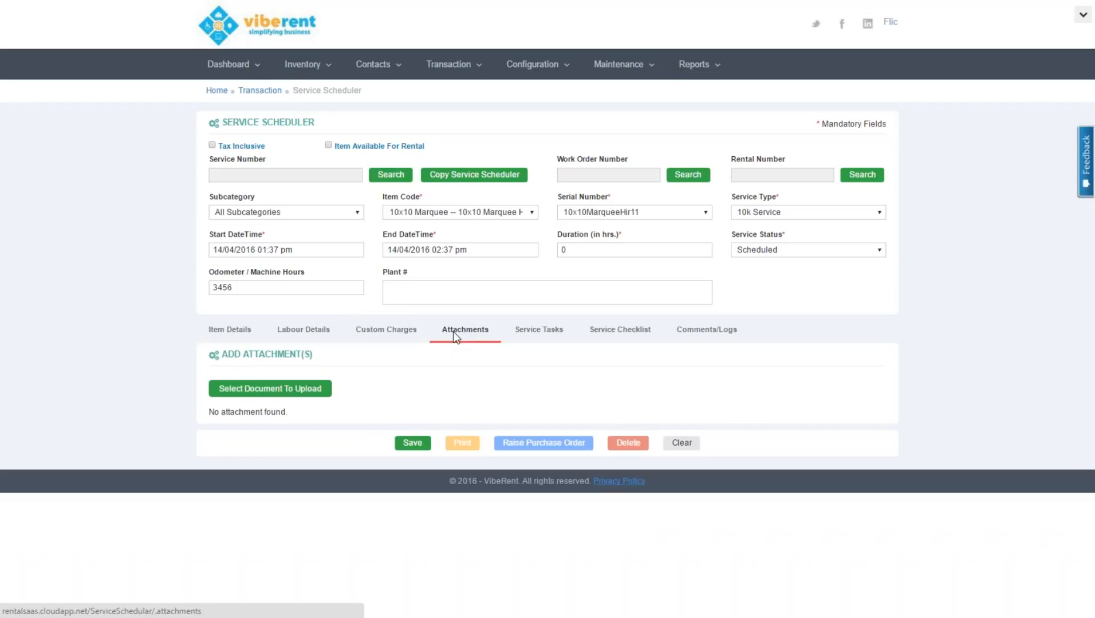
click(534, 336)
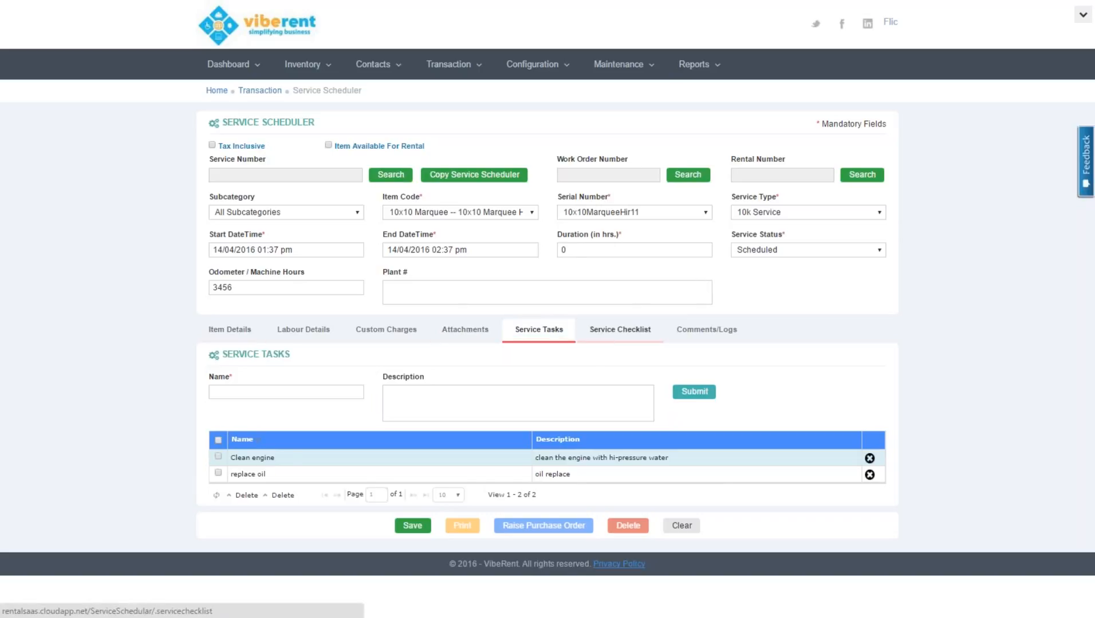
click(605, 337)
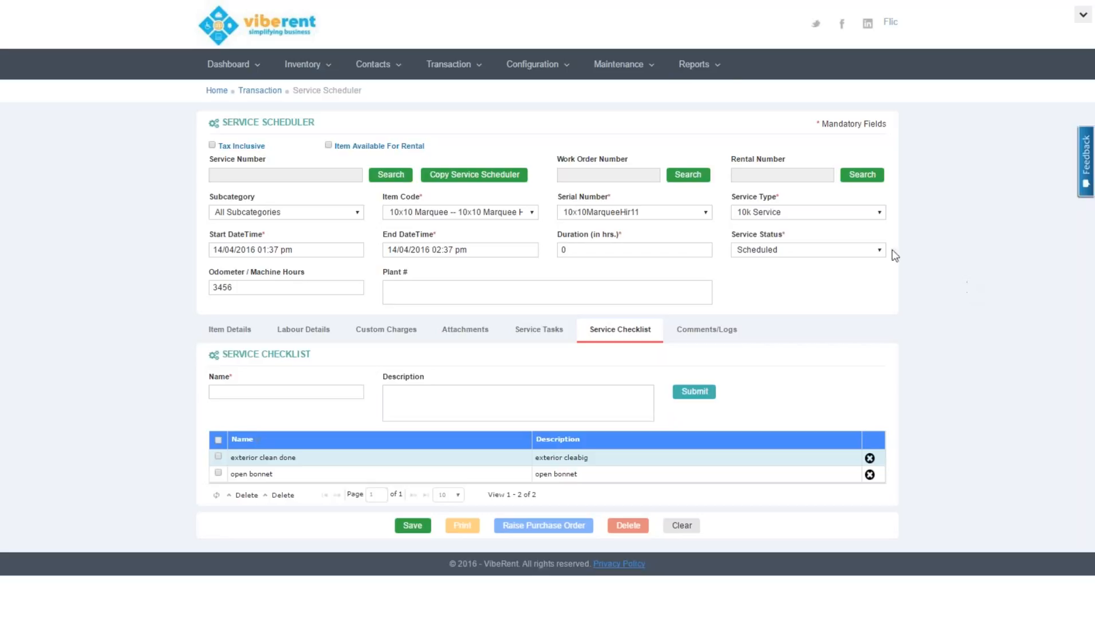
Preview the Rental Revenue report grouped by Item for 10x10 Marquee and Vertical Lift Chair
mouse_move(716, 73)
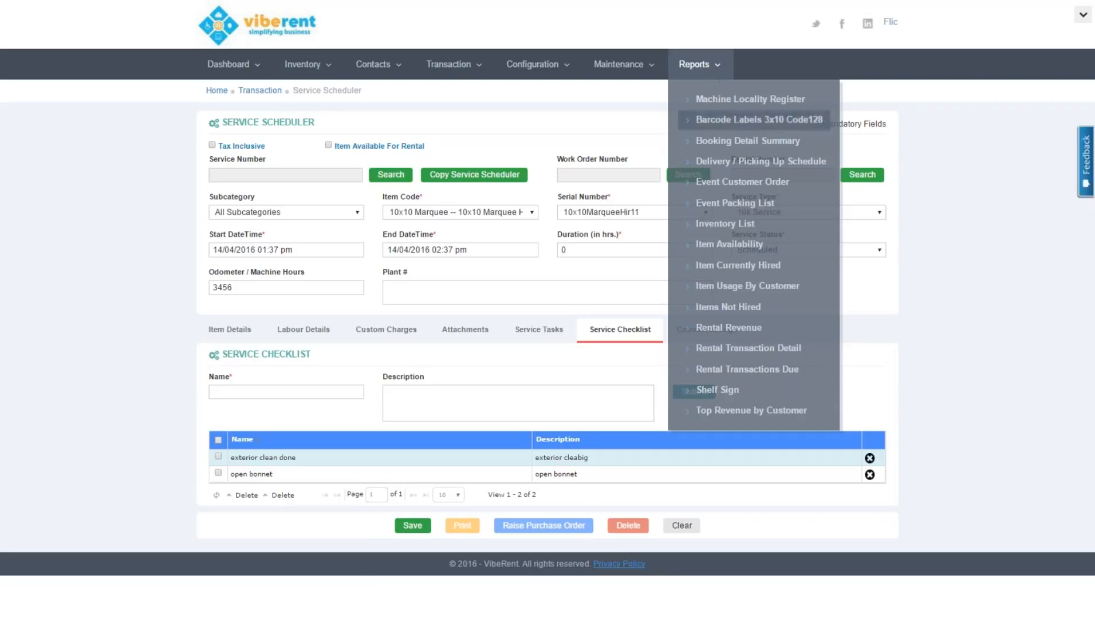
click(716, 327)
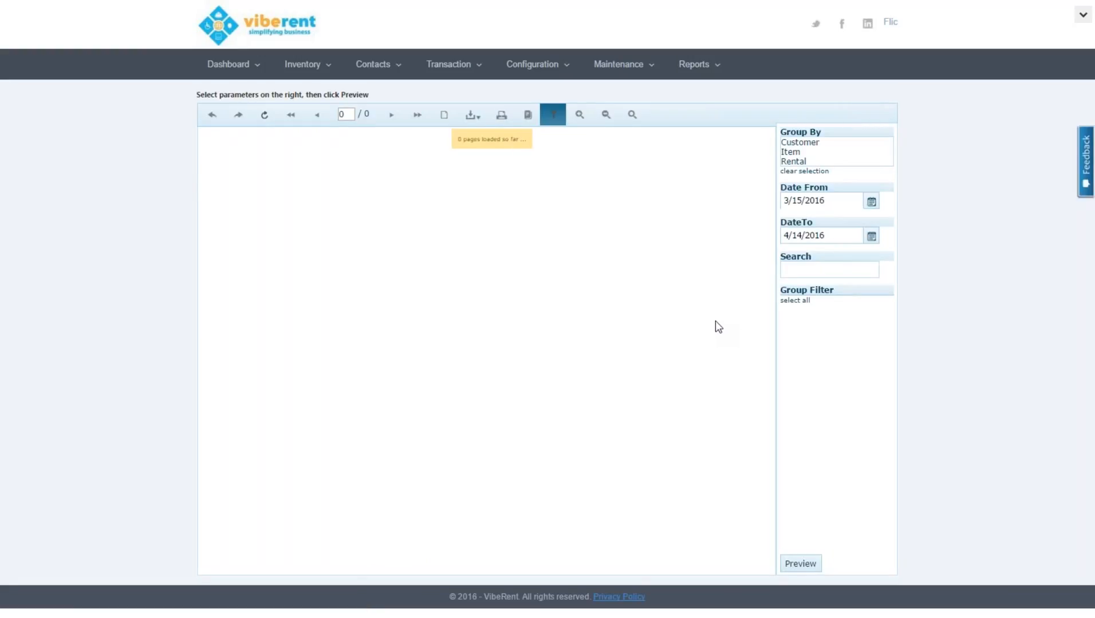
click(789, 150)
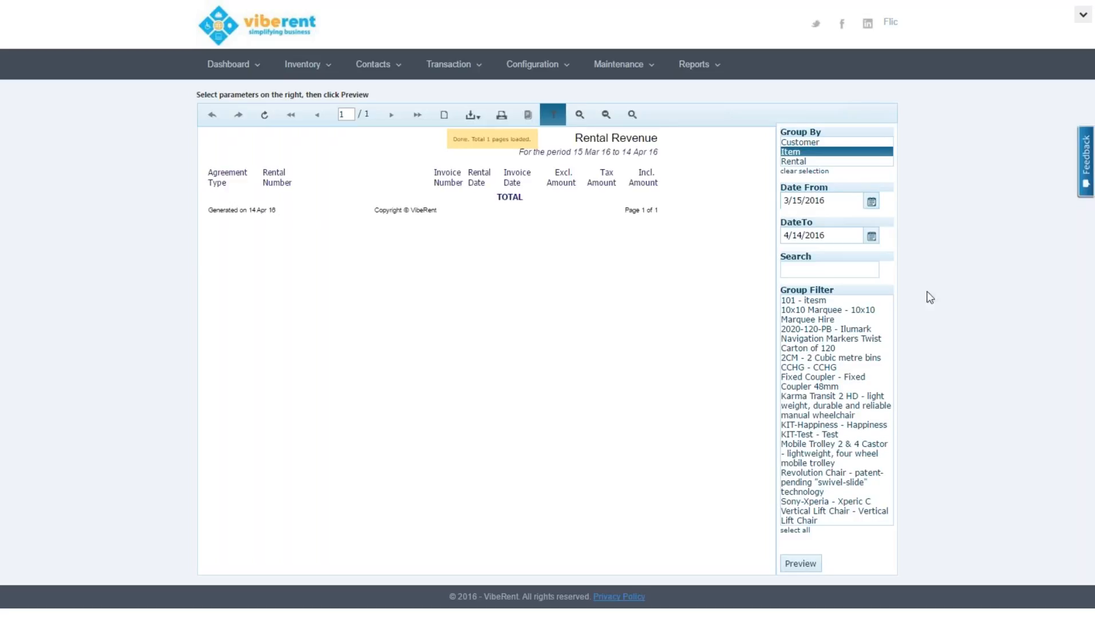
click(840, 314)
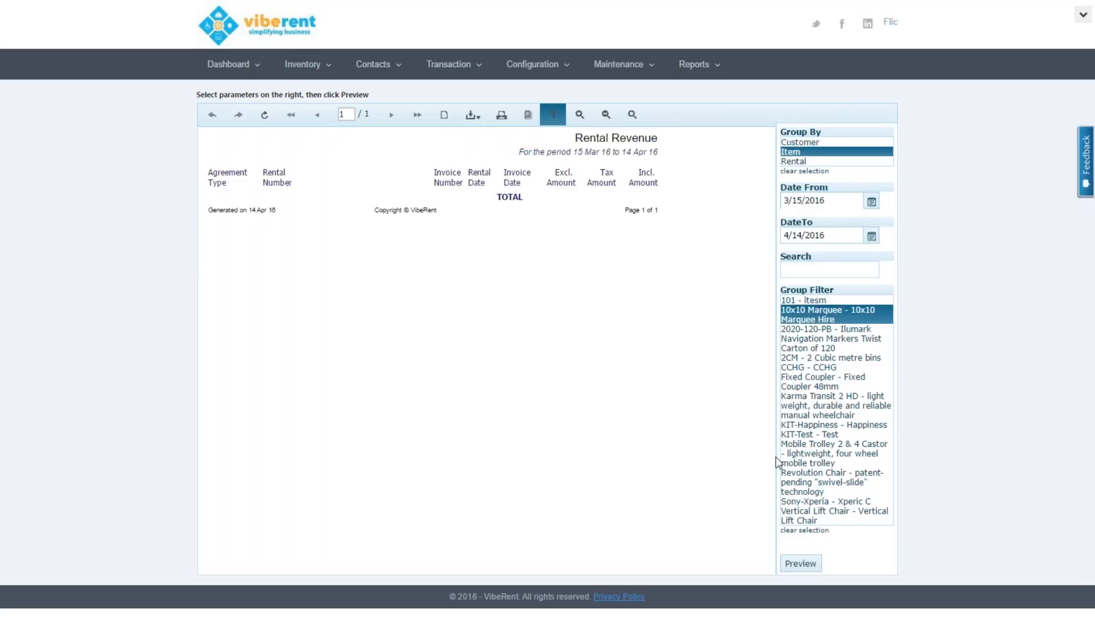
click(838, 517)
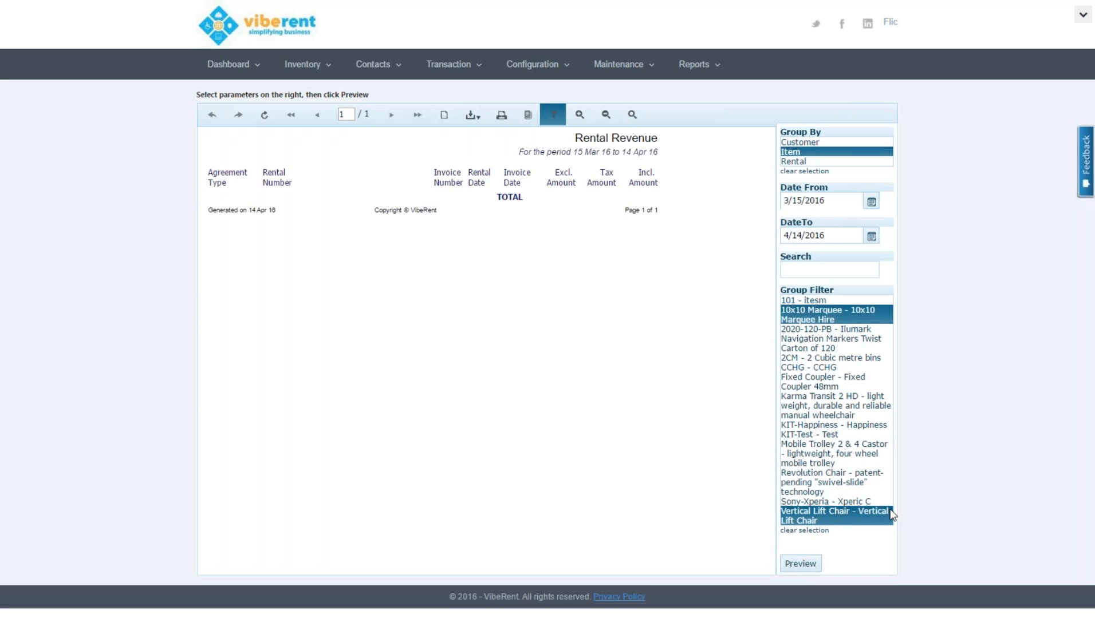
click(800, 564)
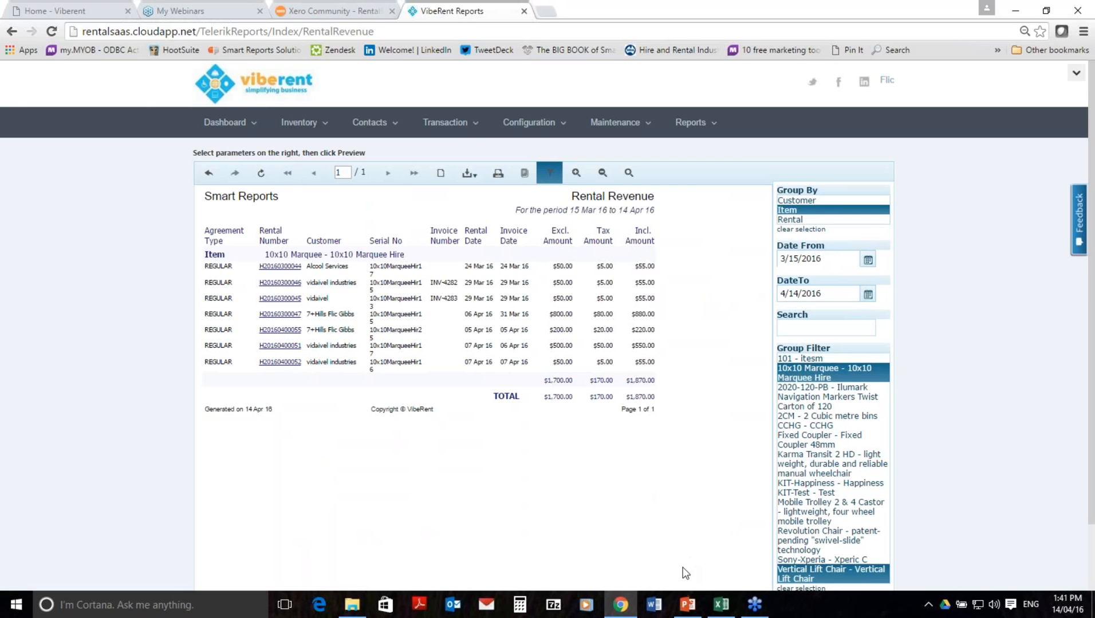
Switch to PowerPoint and start the slide show from the DEMO slide
click(688, 606)
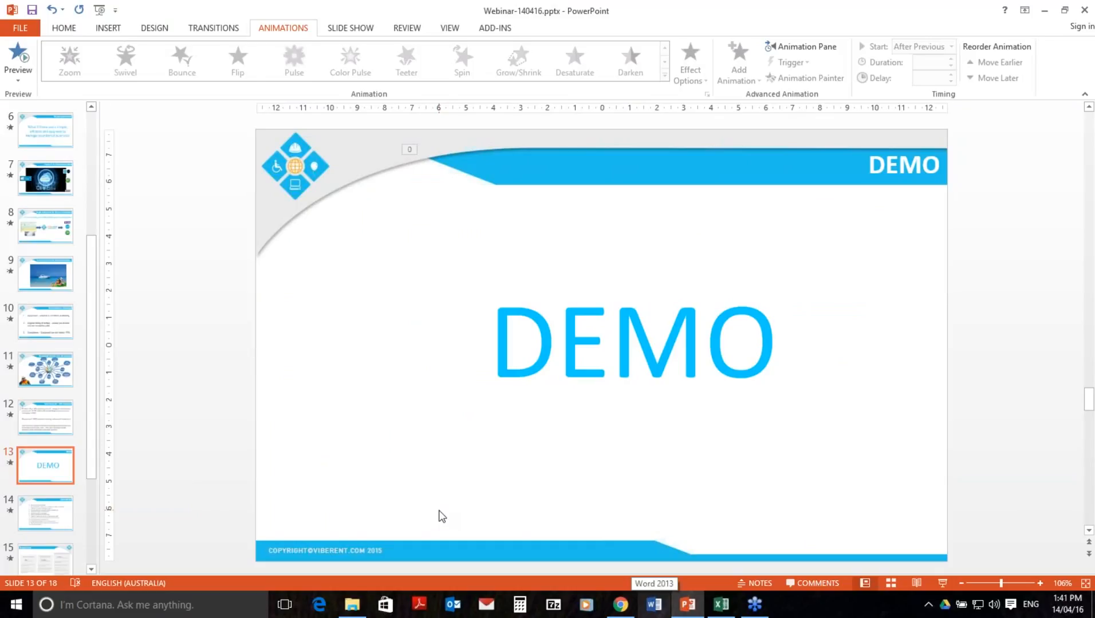
click(942, 583)
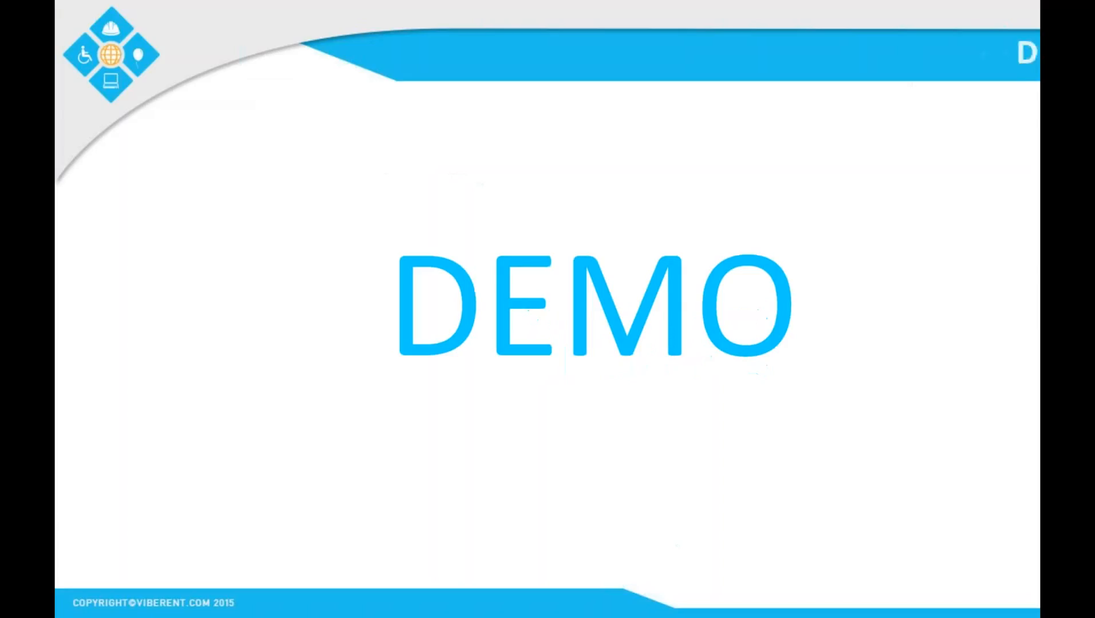
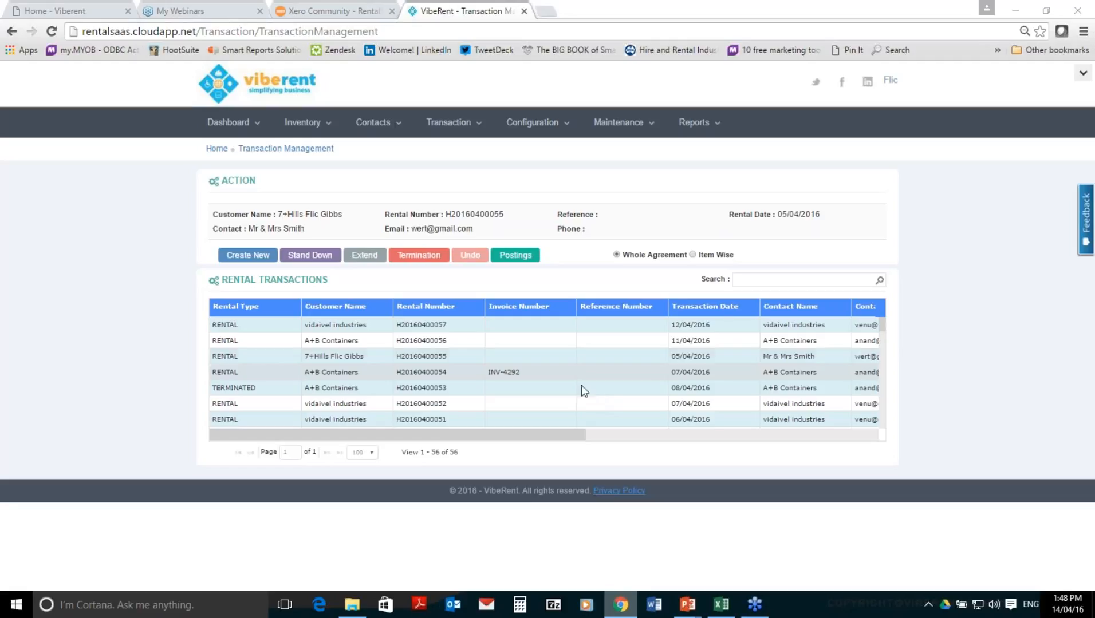
Open the General Settings configuration page and examine the available currency options without changing the selection
click(566, 136)
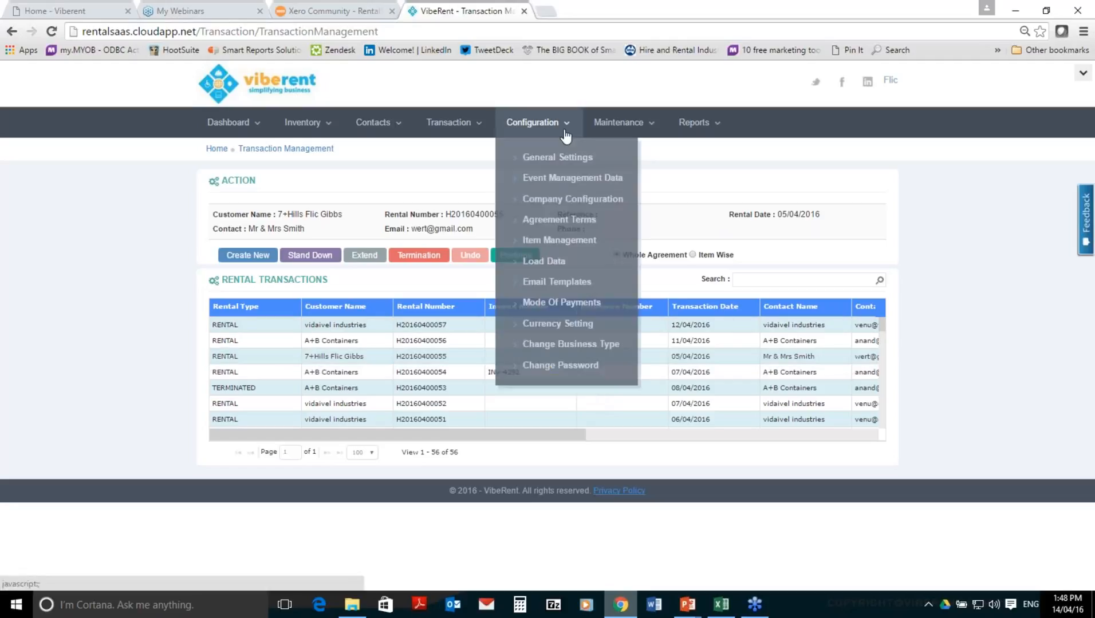
click(565, 159)
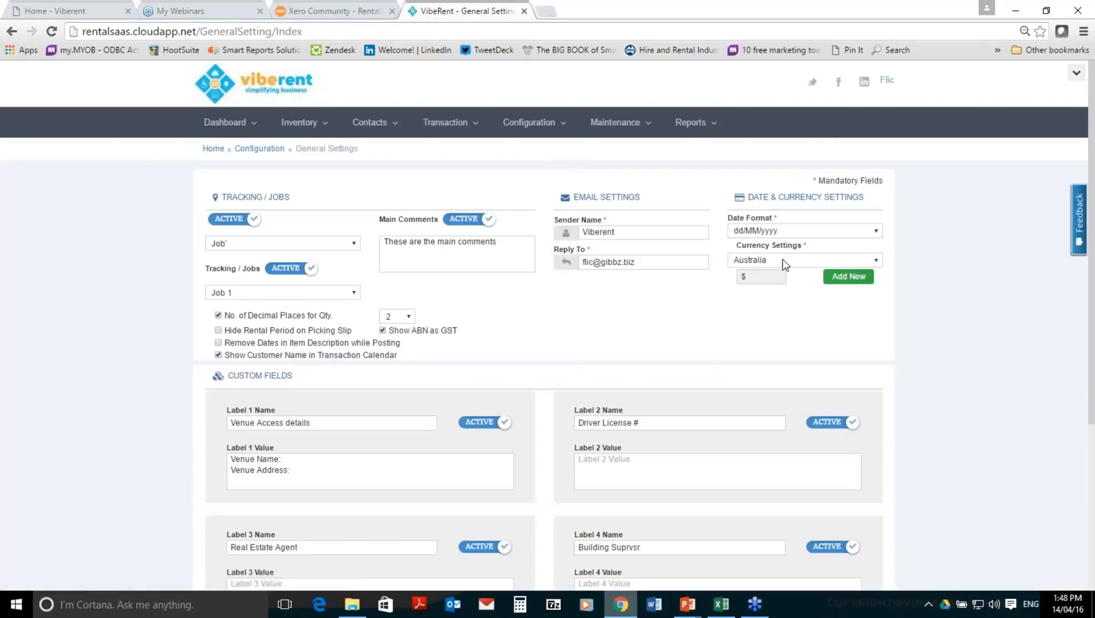
click(781, 259)
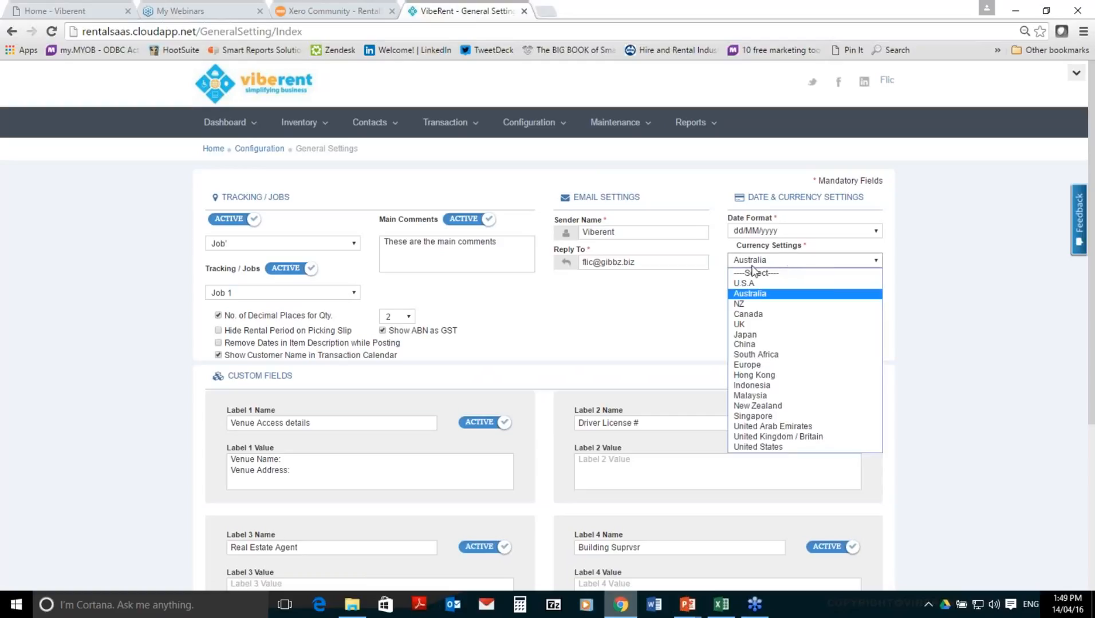
click(699, 307)
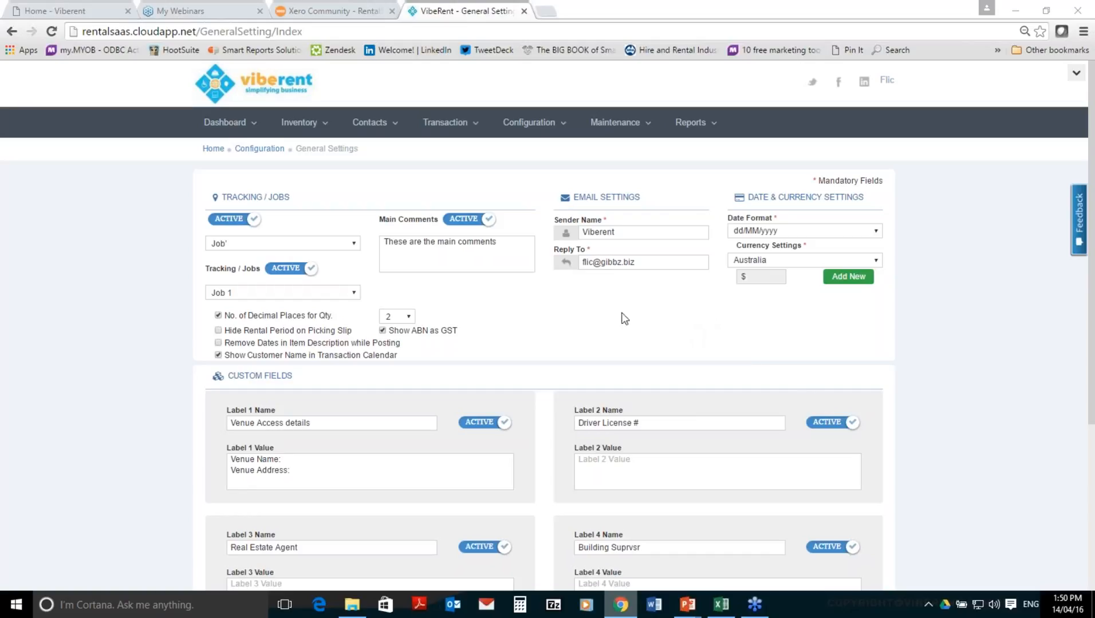
Open the Rental Transaction page and load the A+B Containers rental dated 07/04/2016
click(461, 128)
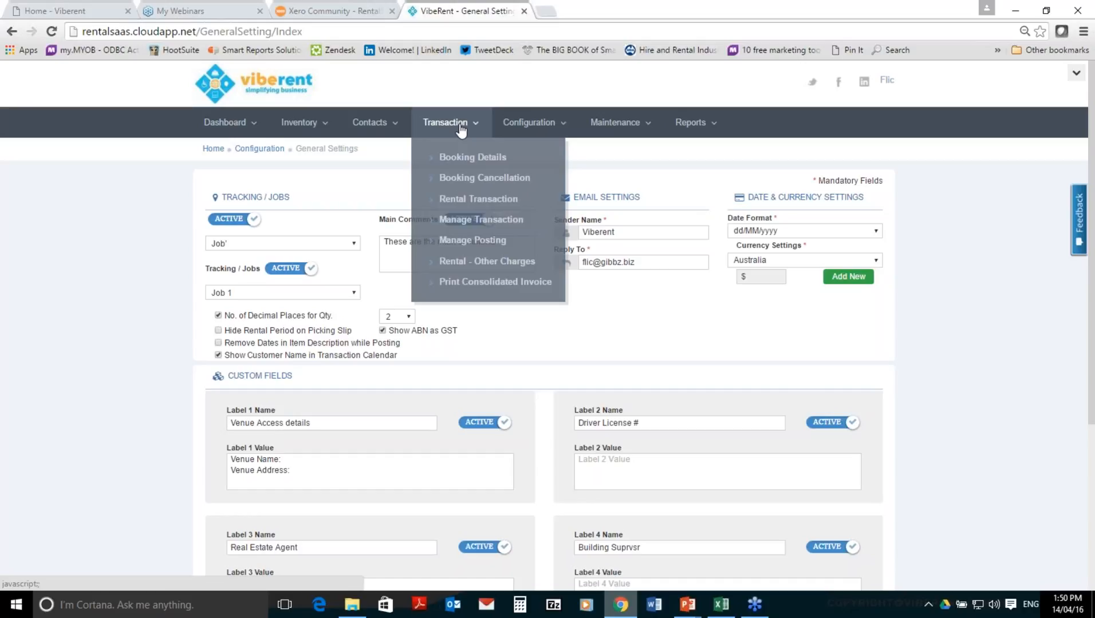
click(684, 331)
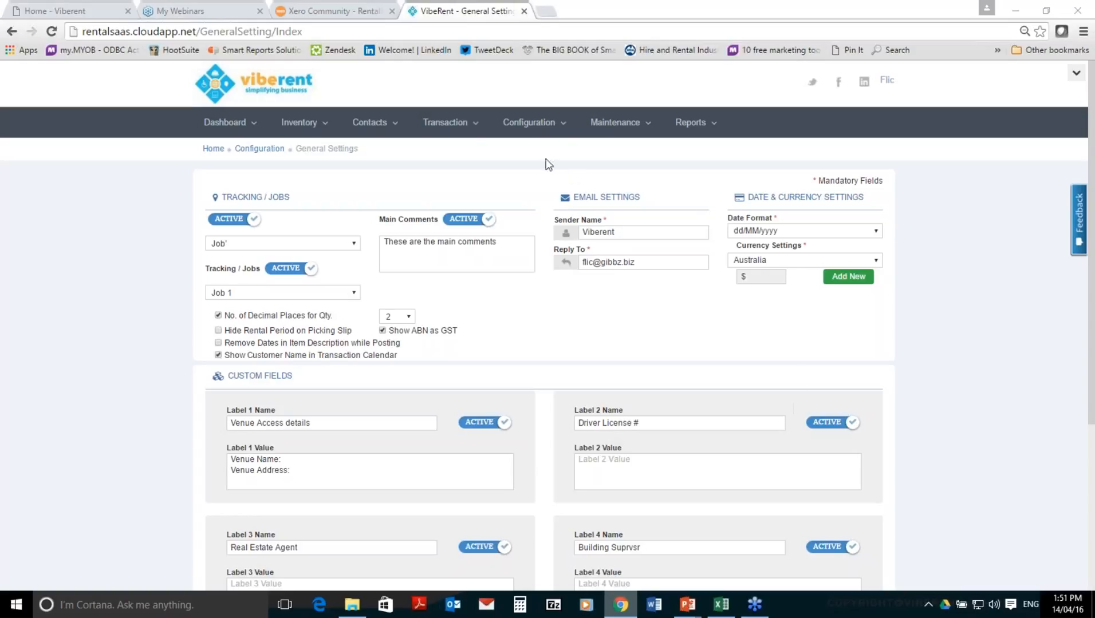
click(465, 128)
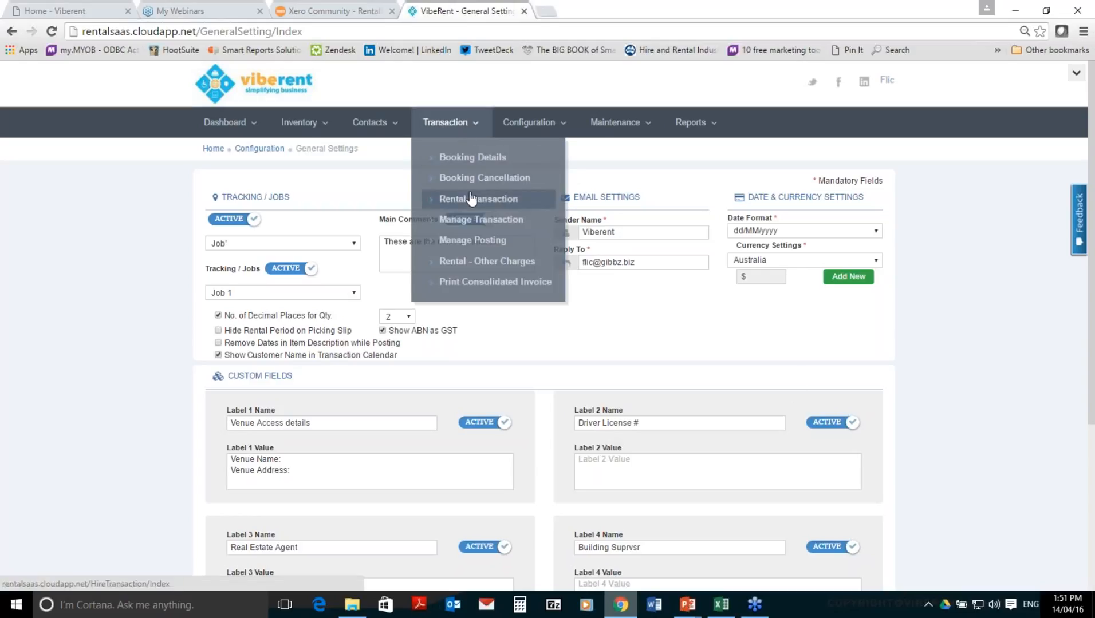
click(447, 199)
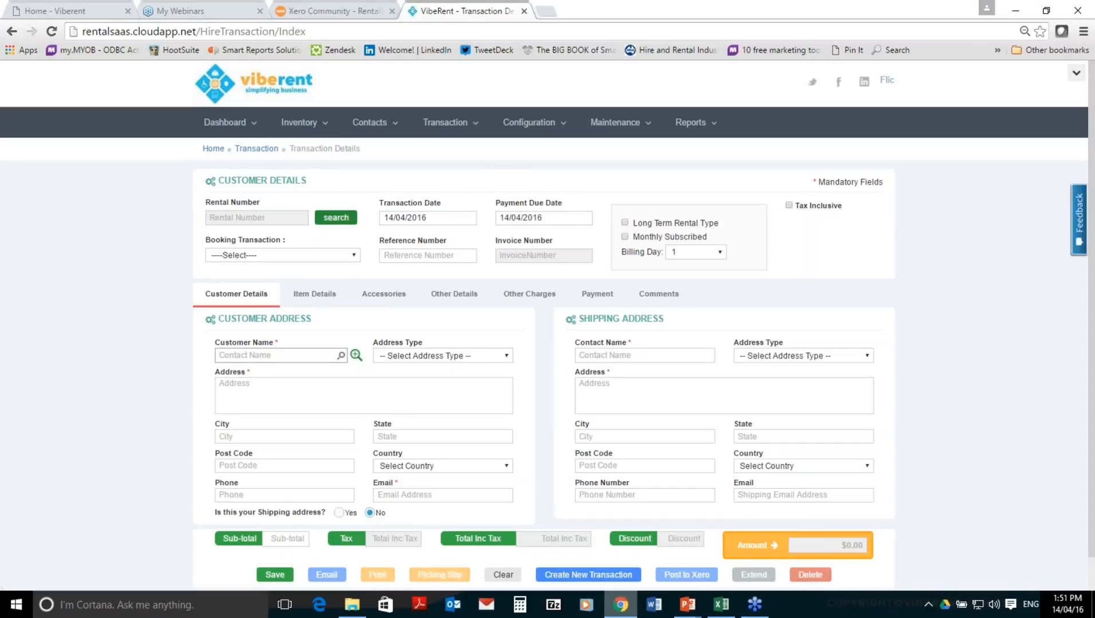
click(341, 222)
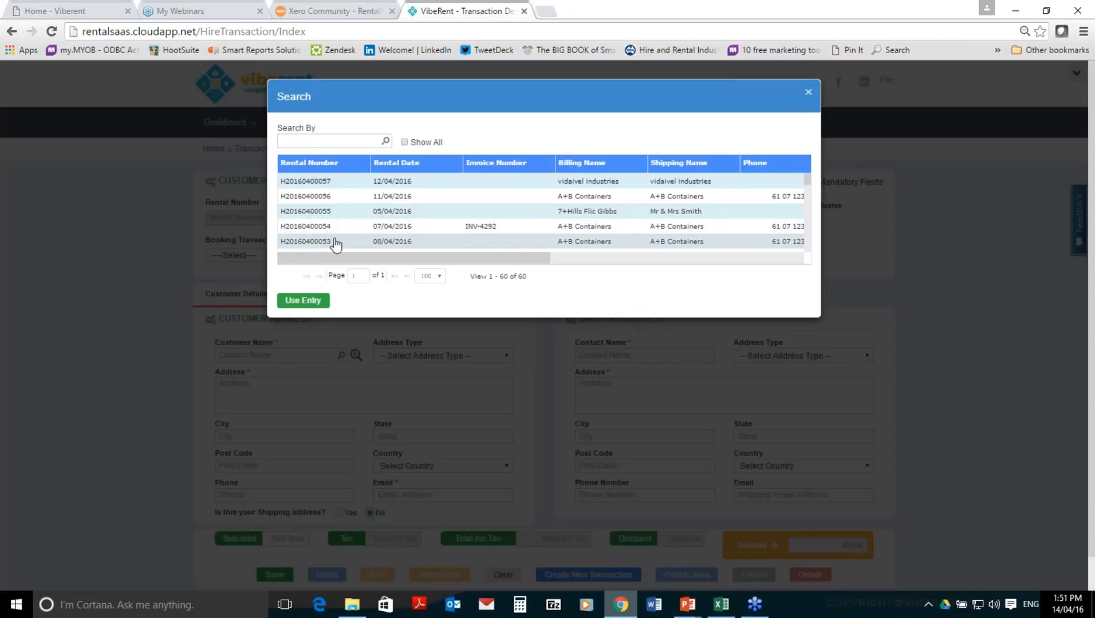
double_click(336, 243)
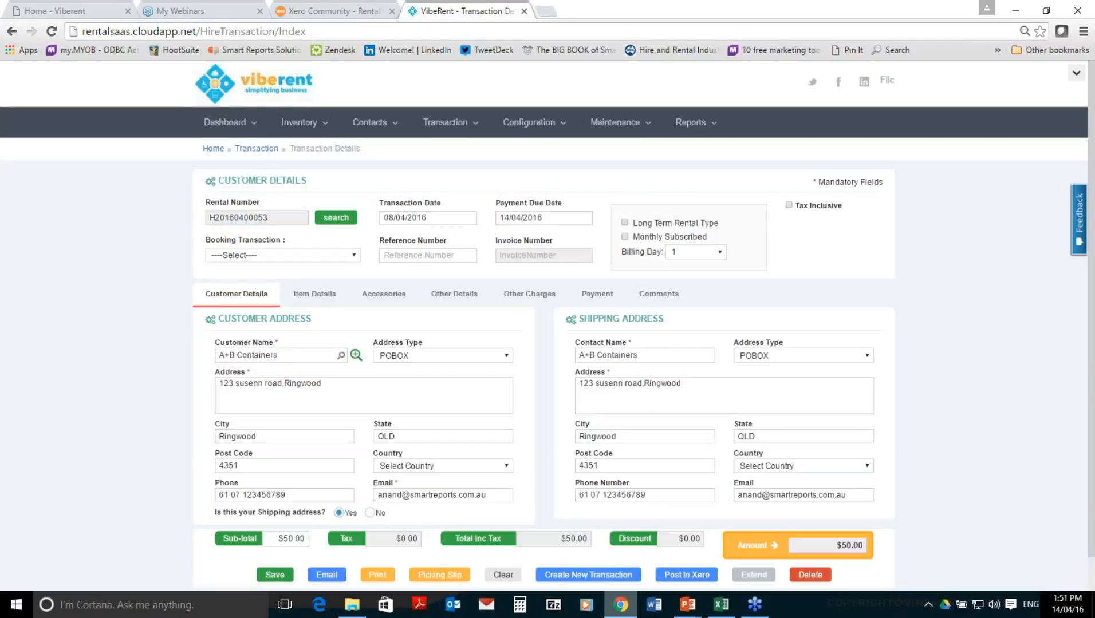
click(337, 221)
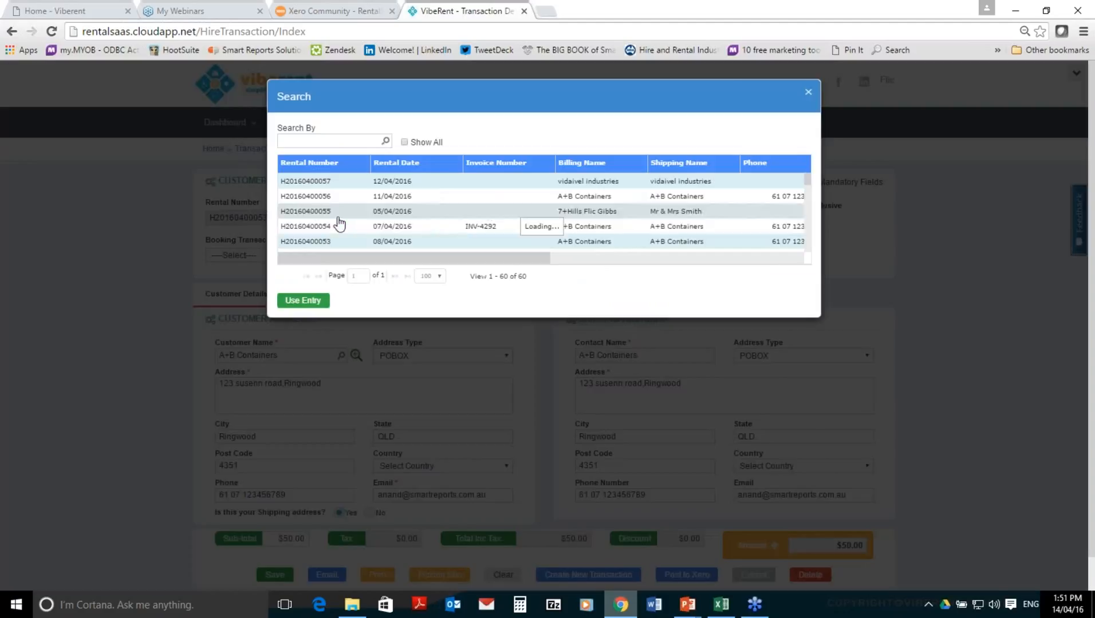
double_click(323, 227)
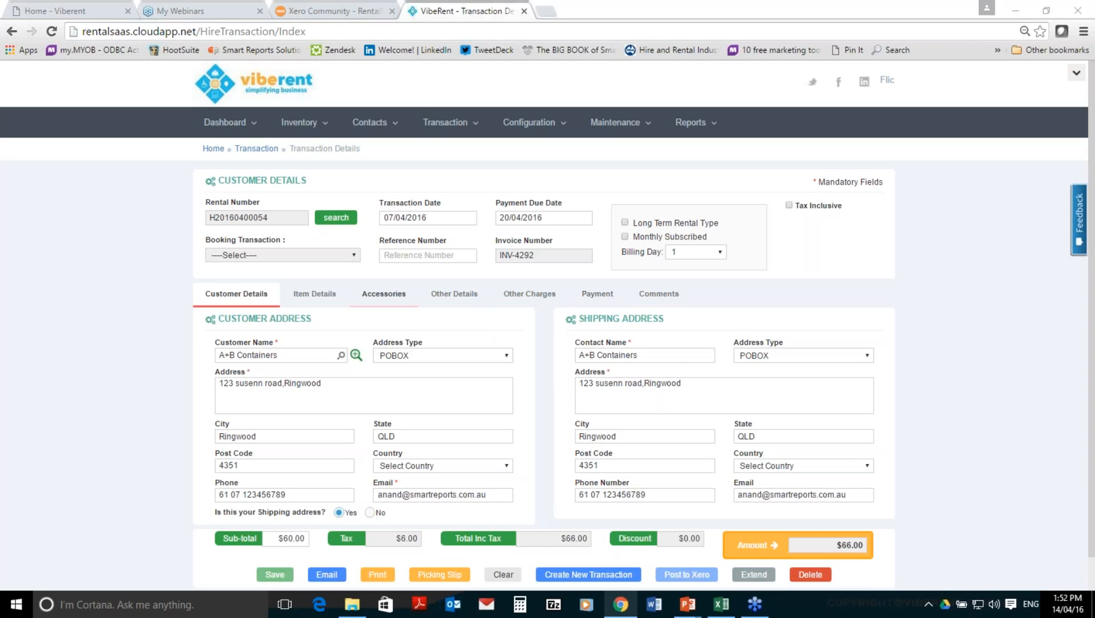
Load the Sony-Xperia Xperic C line of the rental into the item details form
click(331, 294)
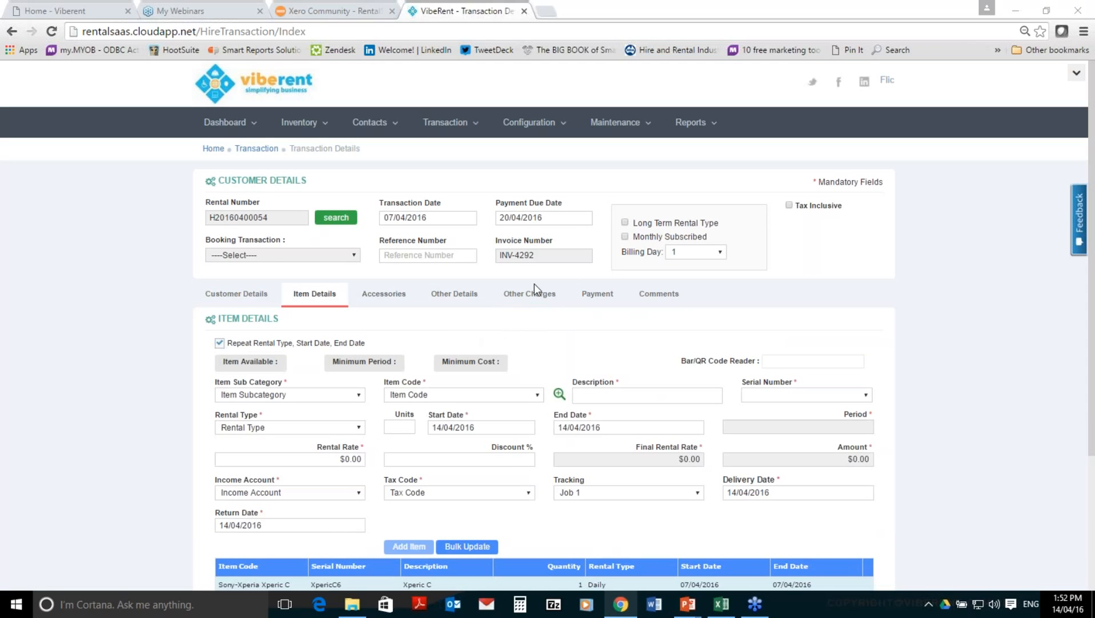
scroll(887, 477, down, 3)
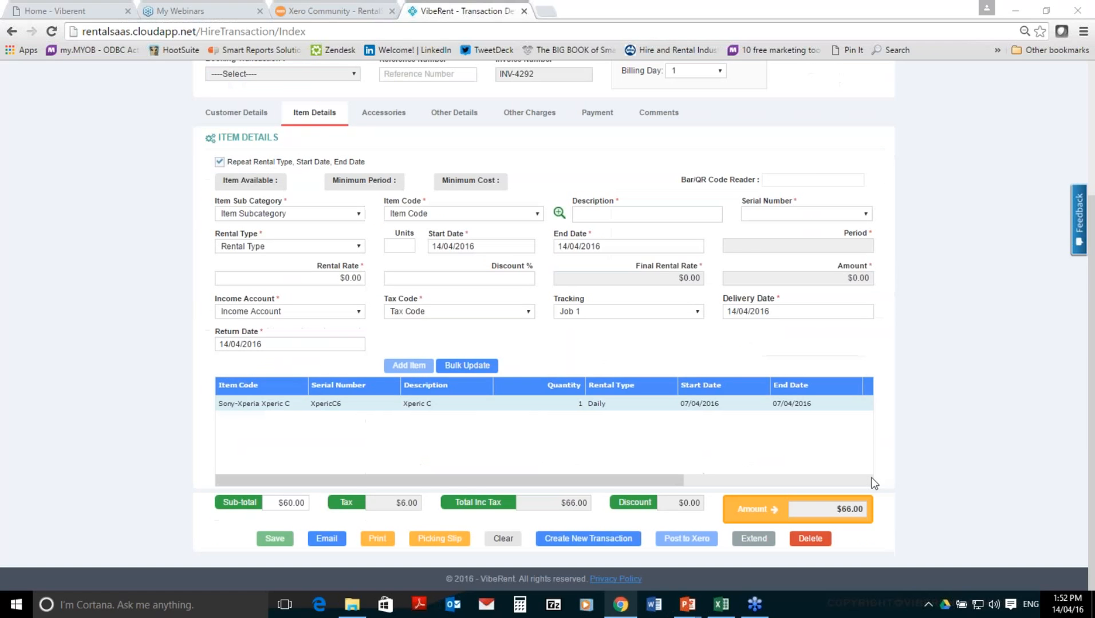
double_click(227, 407)
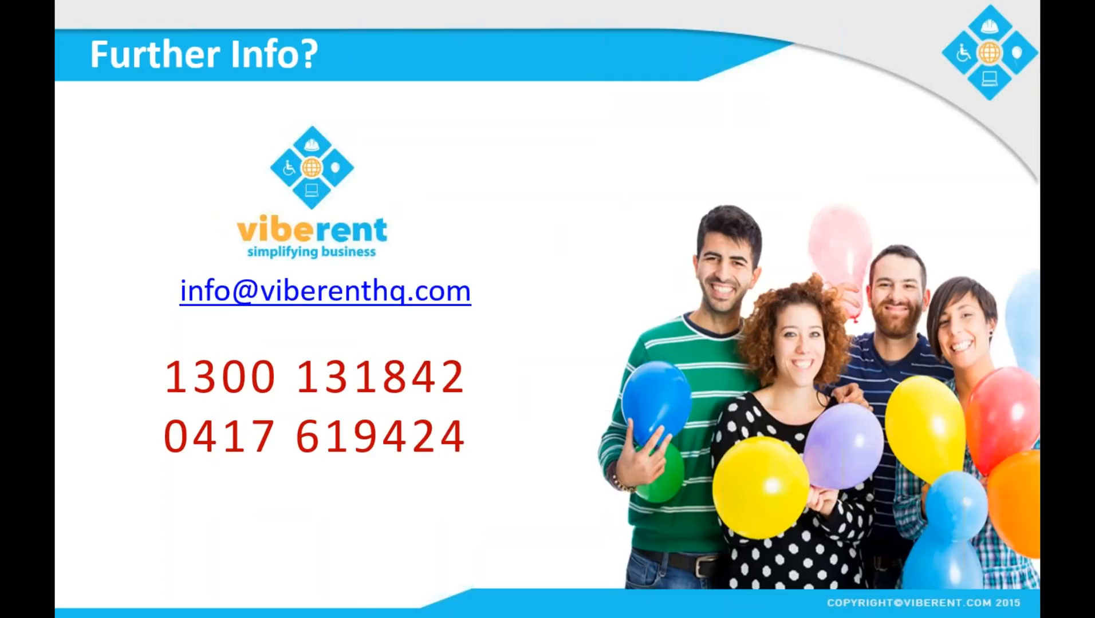
Leave the slide show and open the support videos page of the Viberent website in Chrome
key(Escape)
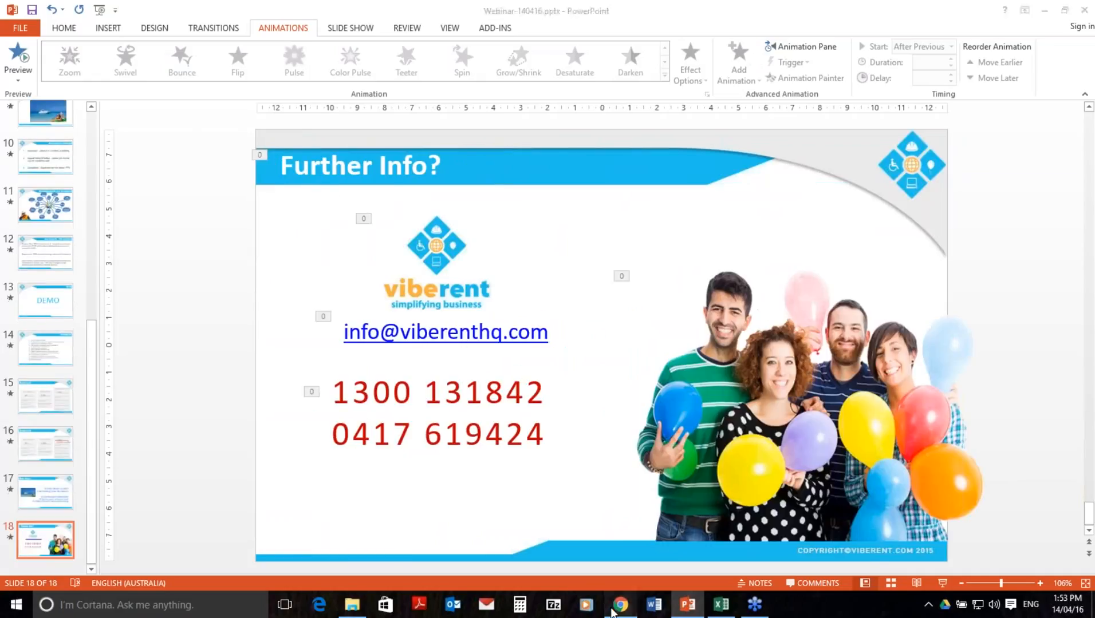
click(615, 609)
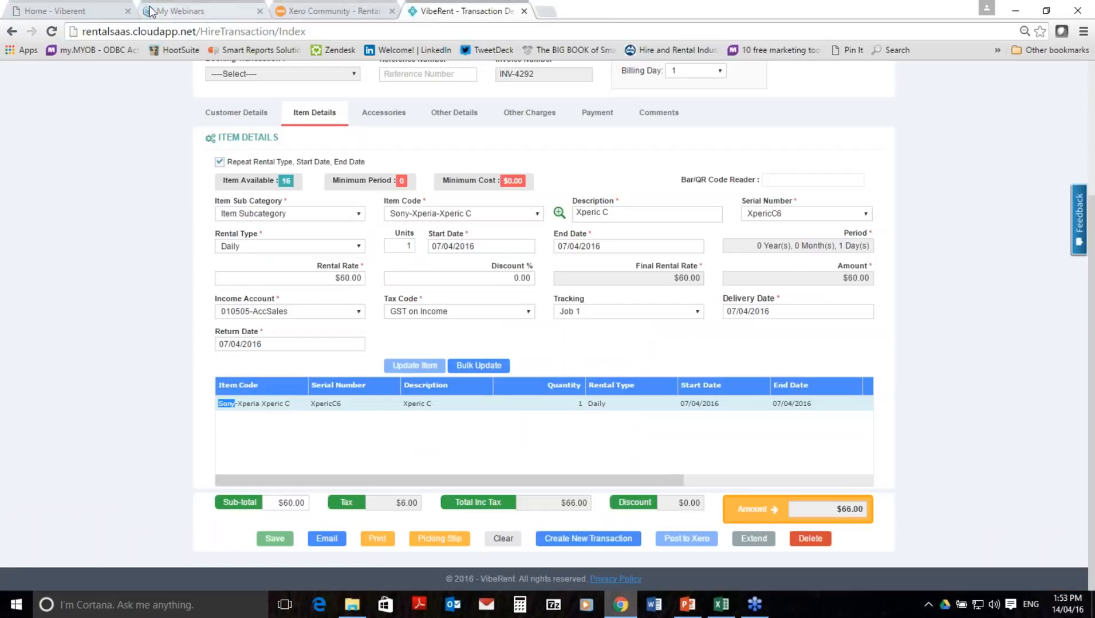
click(71, 8)
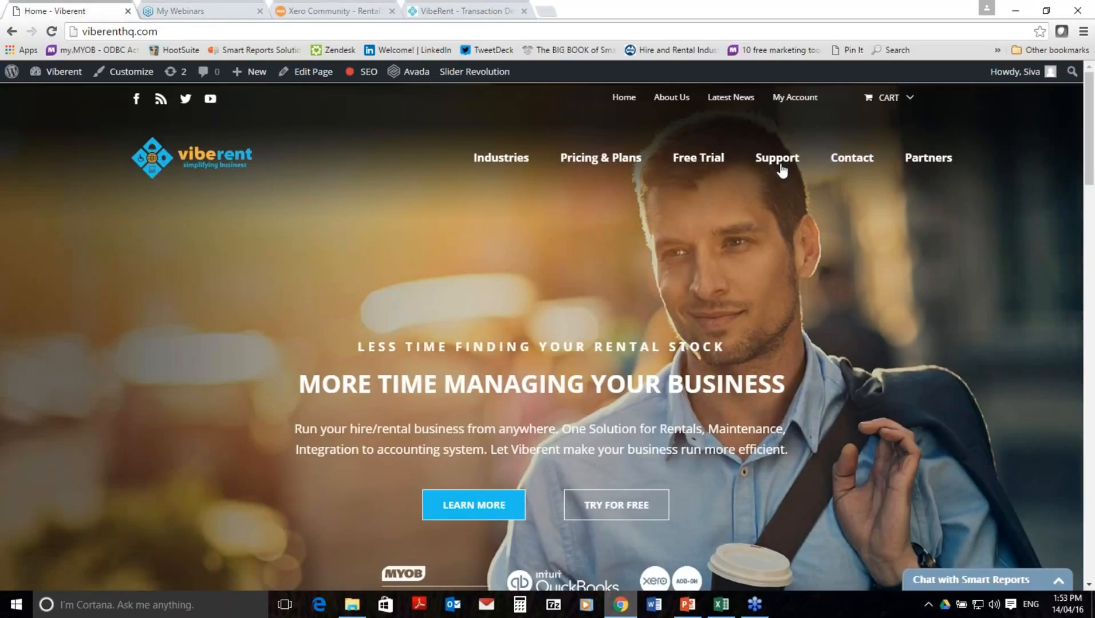
mouse_move(782, 170)
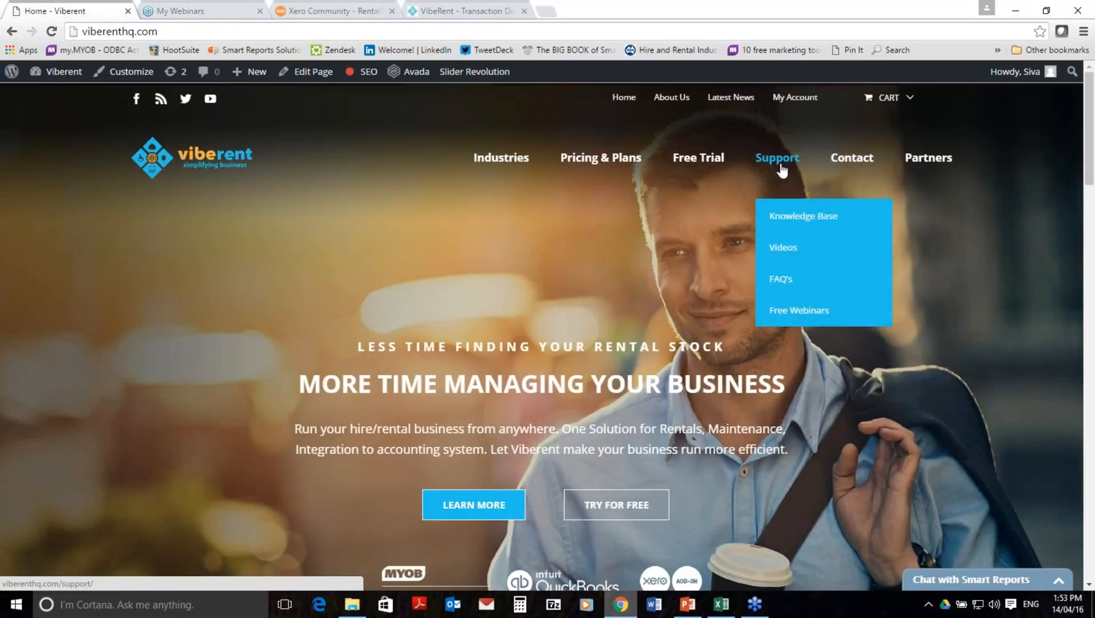
click(795, 258)
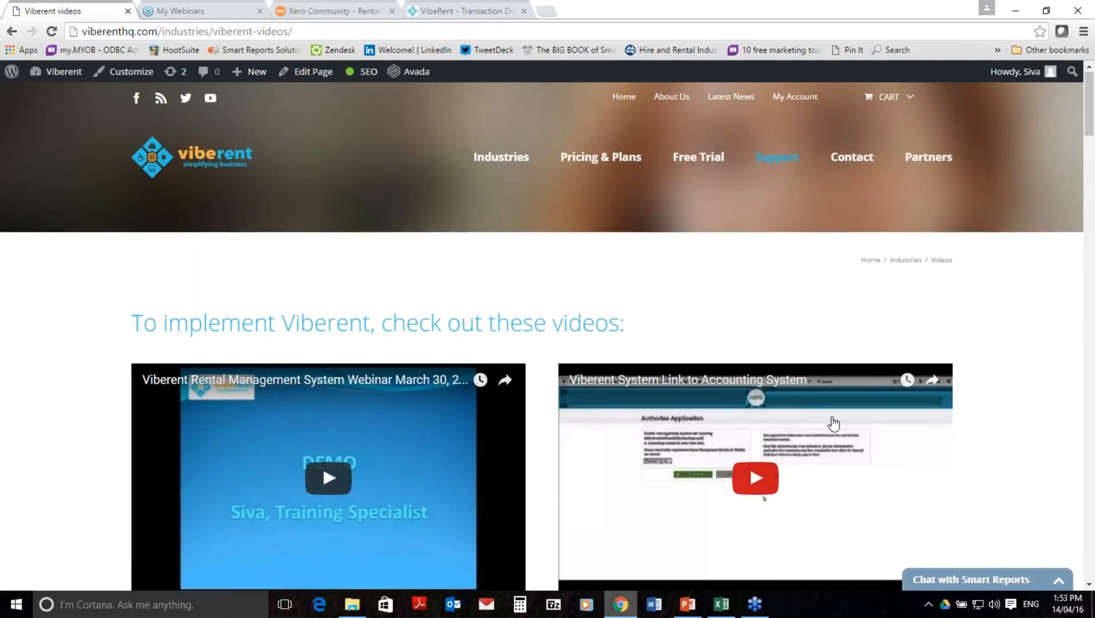
Examine the implementation videos on the support page down to Inventory Management and posting transactions, and minimise the live chat window
scroll(833, 423, down, 3)
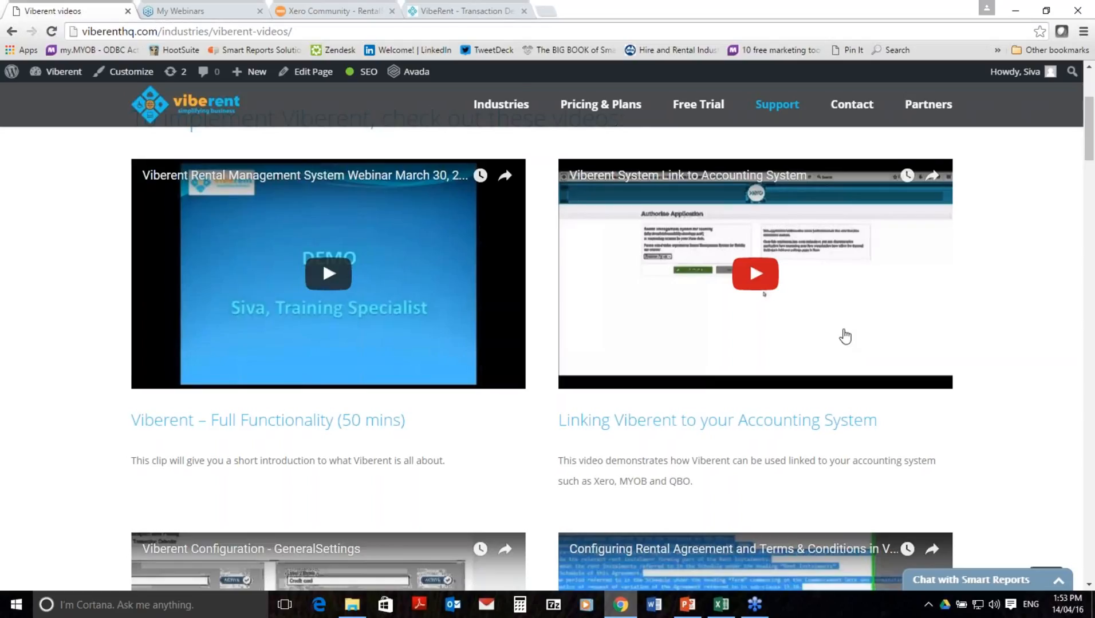
scroll(844, 344, down, 2)
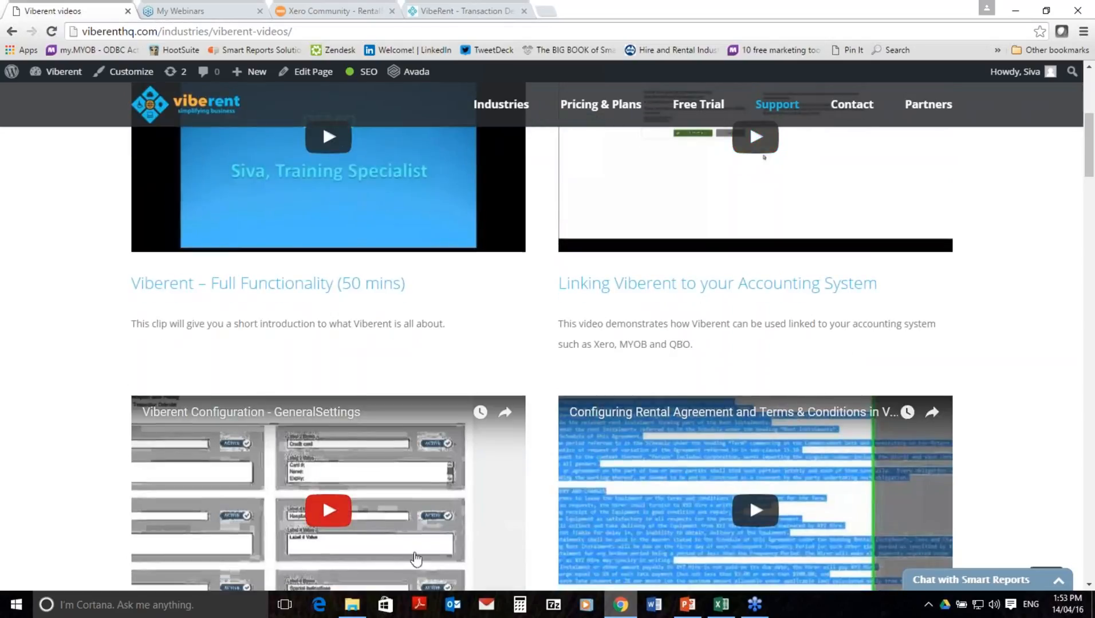
scroll(866, 509, down, 1)
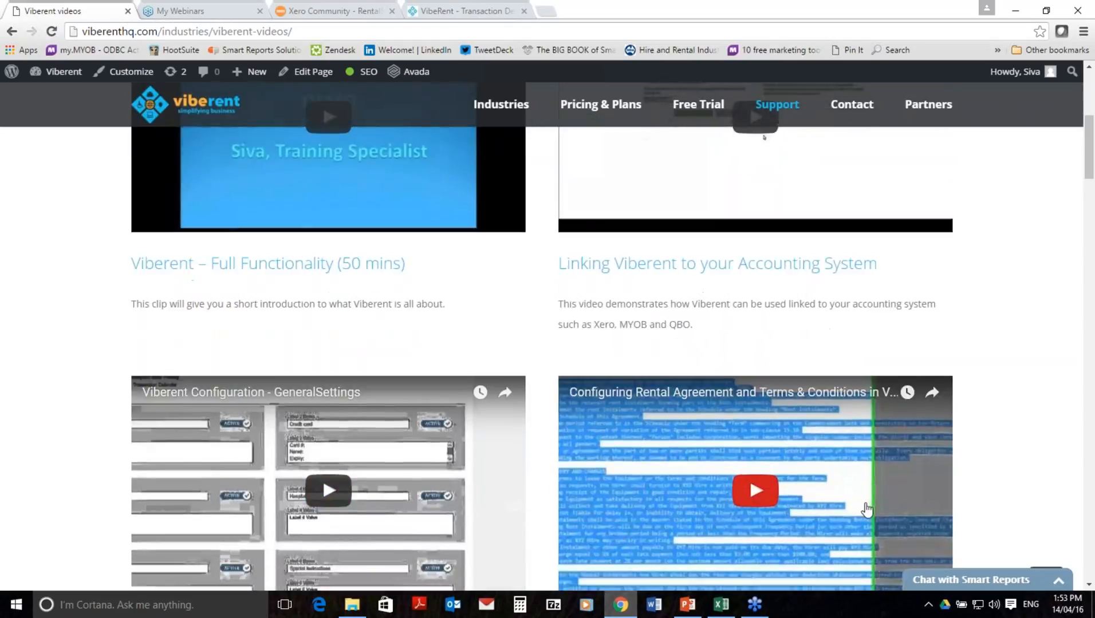
scroll(866, 509, down, 5)
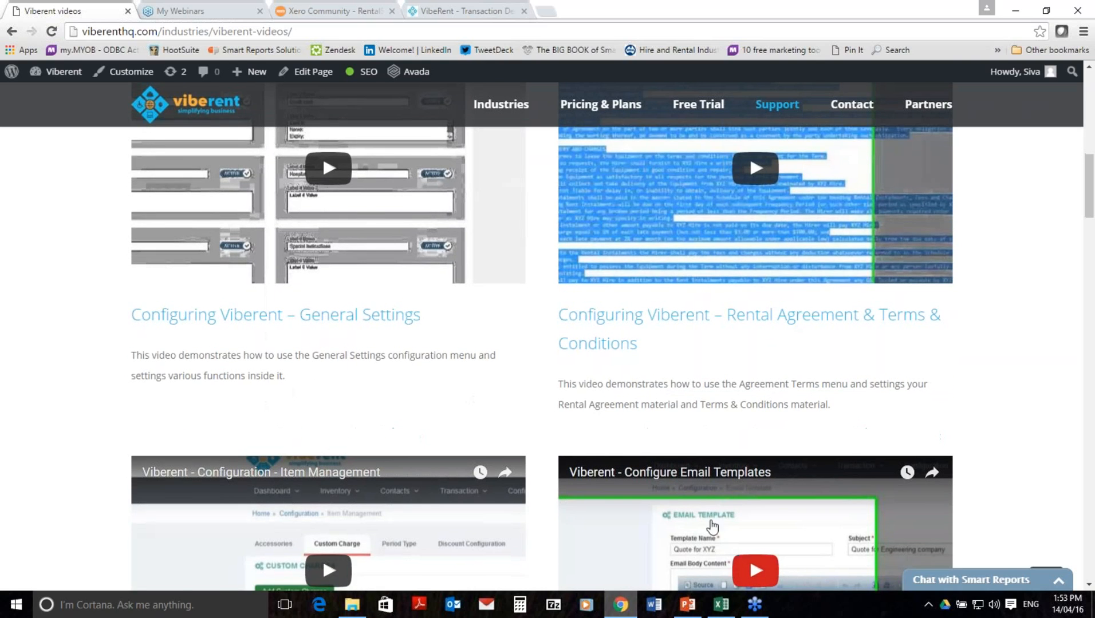
scroll(747, 524, down, 5)
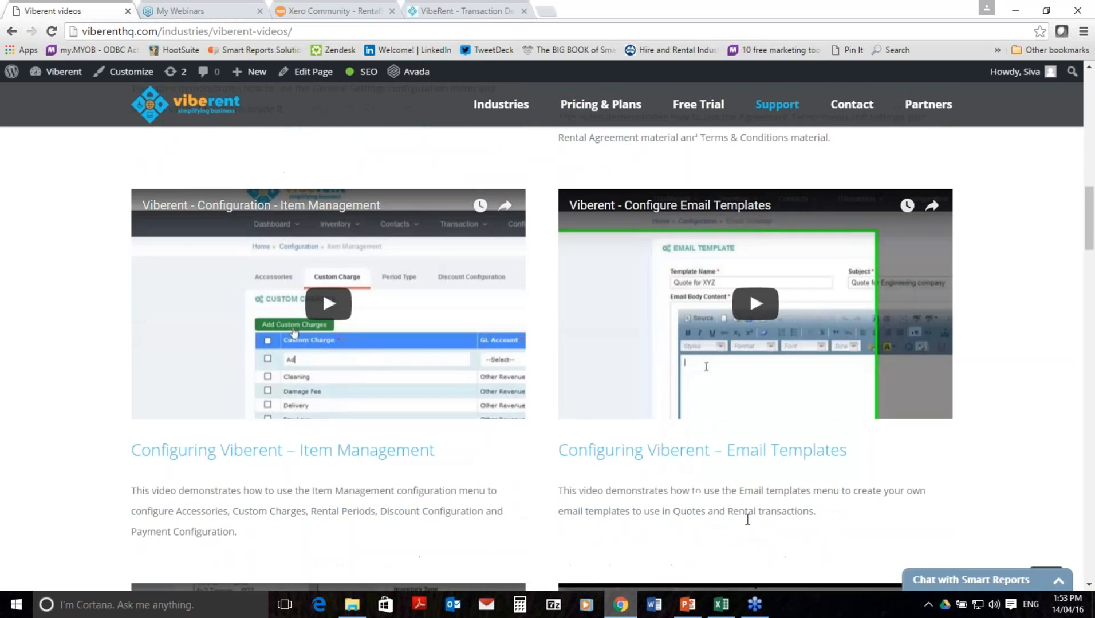
scroll(748, 521, down, 1)
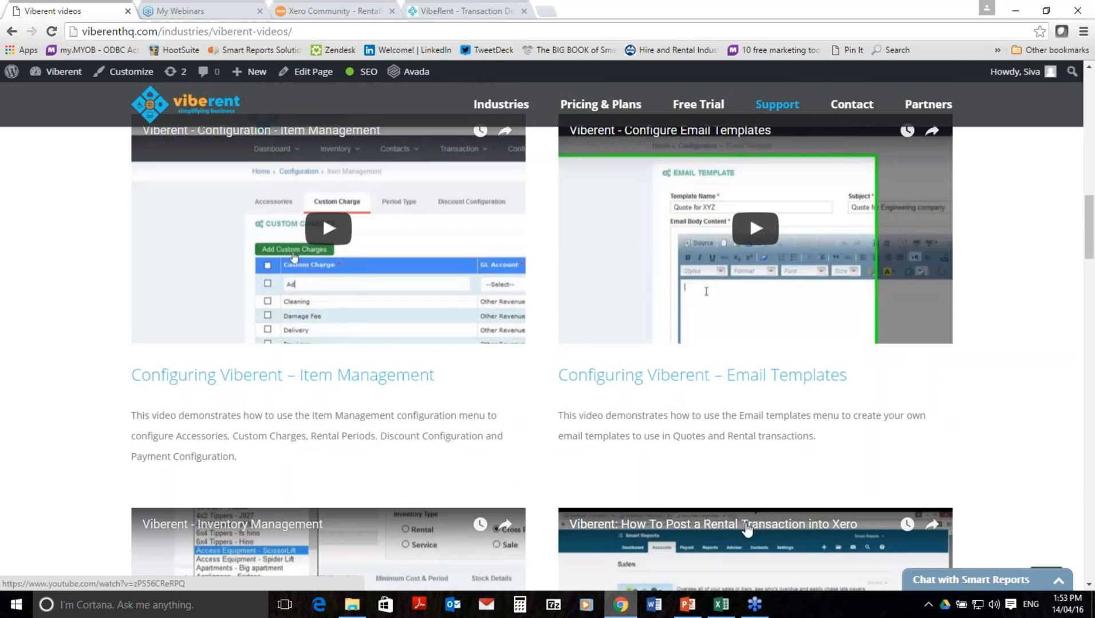
scroll(747, 528, down, 2)
scroll(747, 527, down, 2)
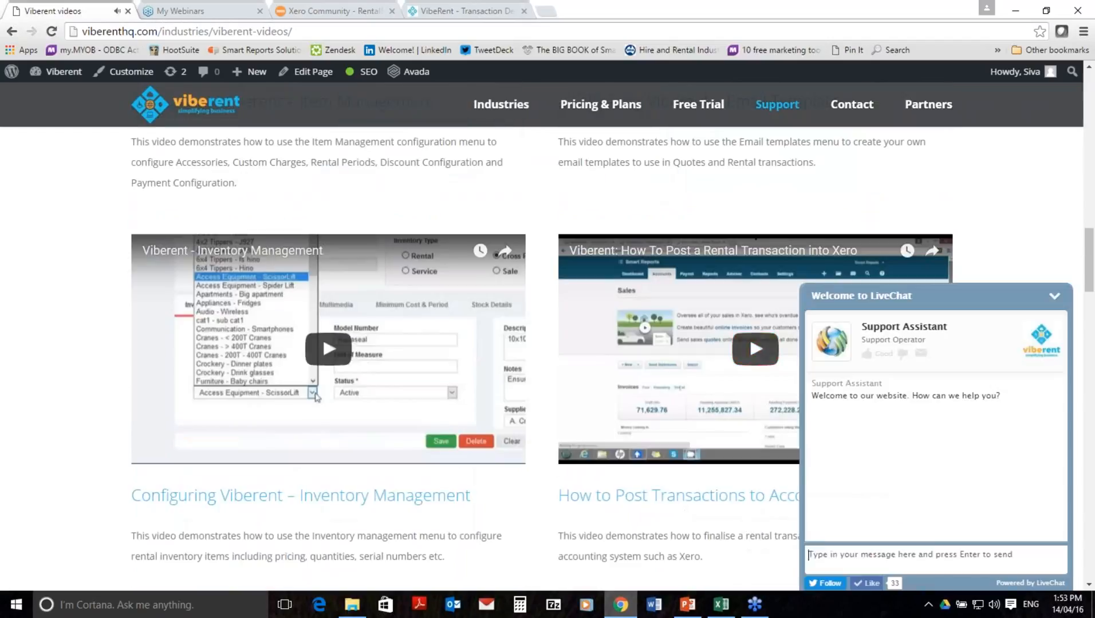
click(873, 296)
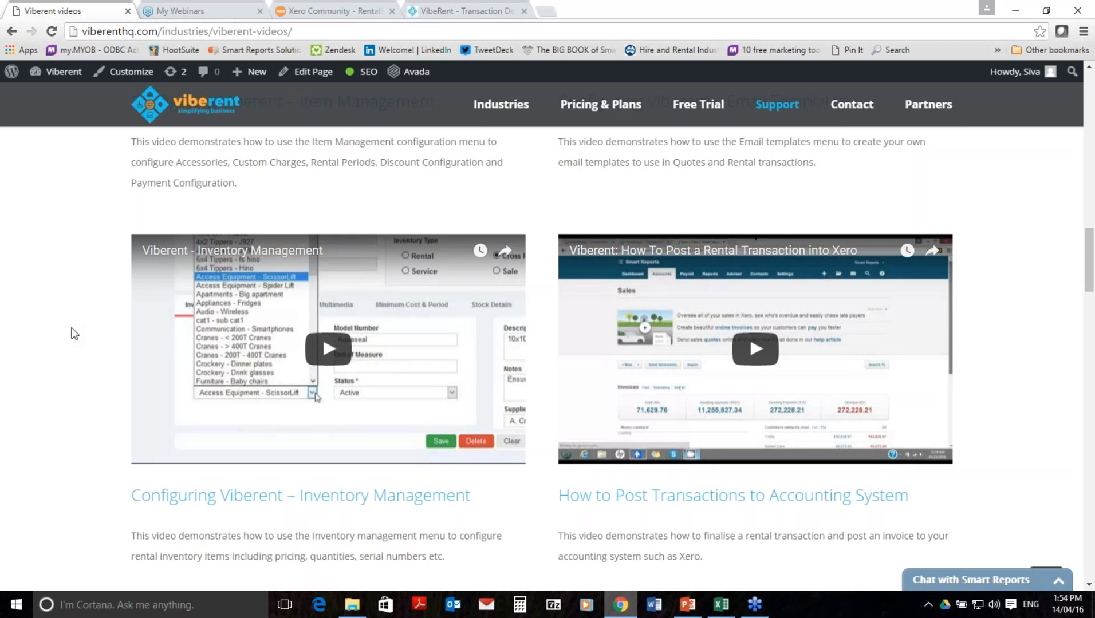
Switch to the Webinar-140416.pptx presentation in PowerPoint at the Further Info? slide
click(688, 605)
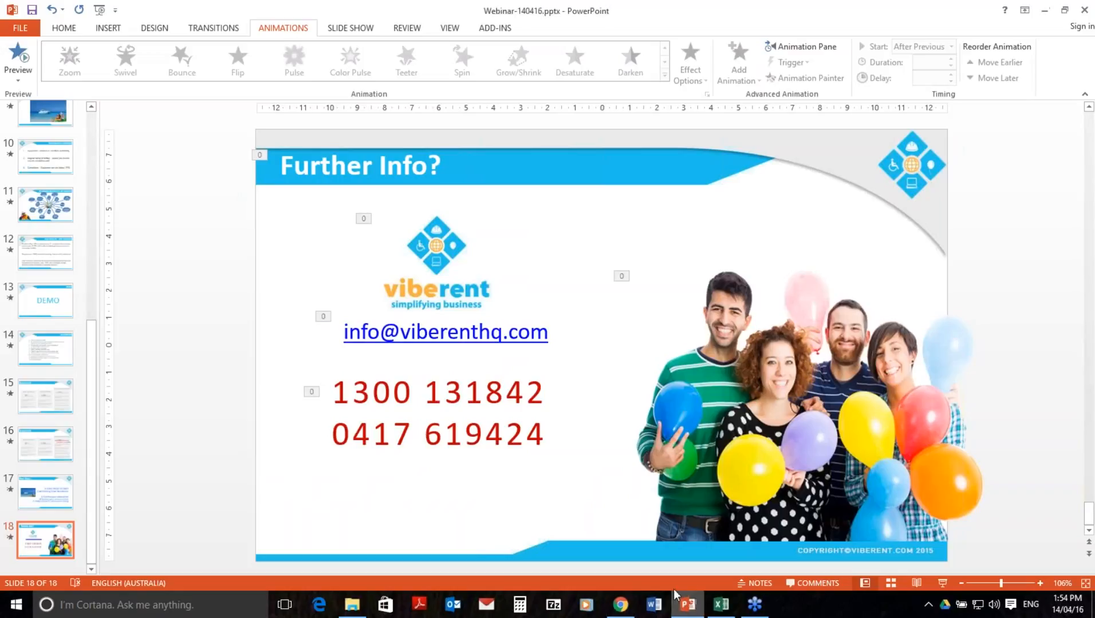